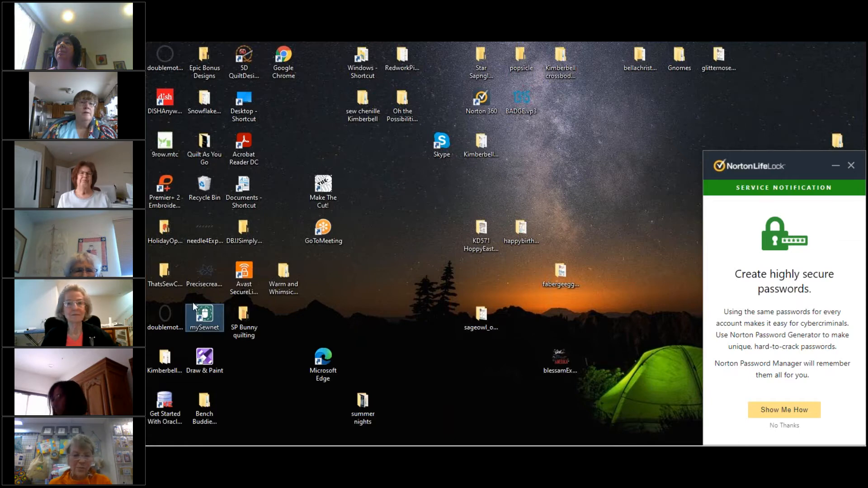
# Close the Norton service notification covering part of the desktop.
pyautogui.moveTo(350, 446)
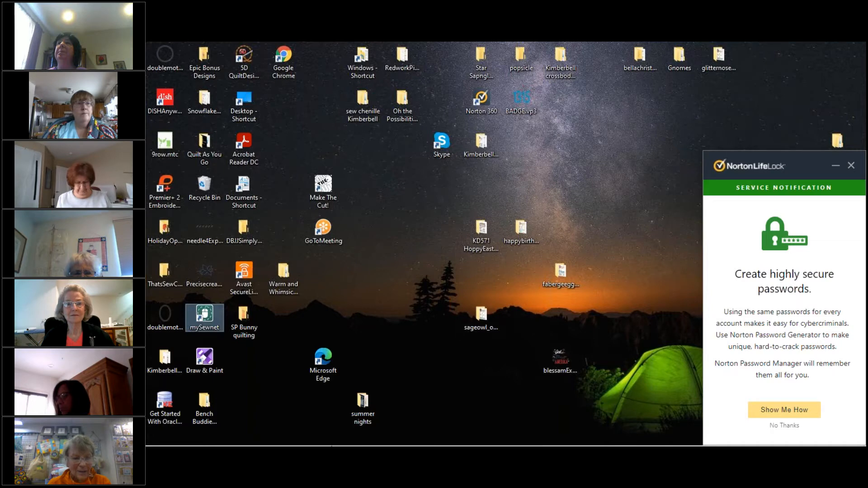
pyautogui.moveTo(313, 435)
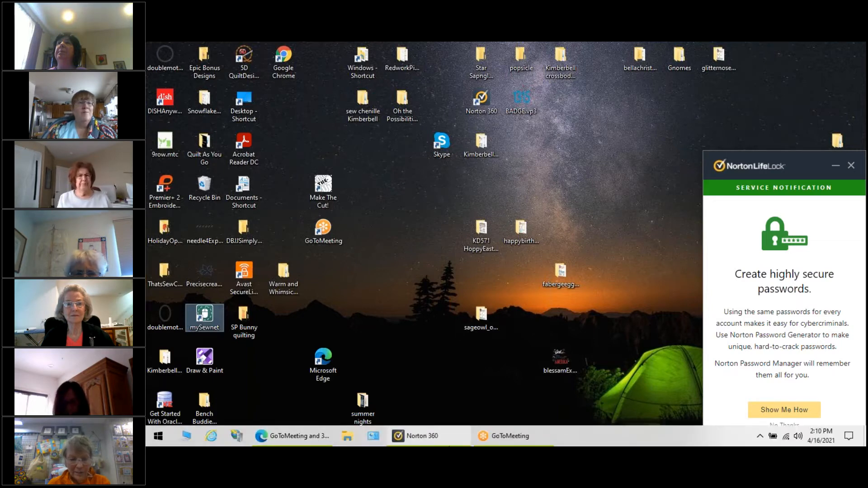
pyautogui.moveTo(441, 445)
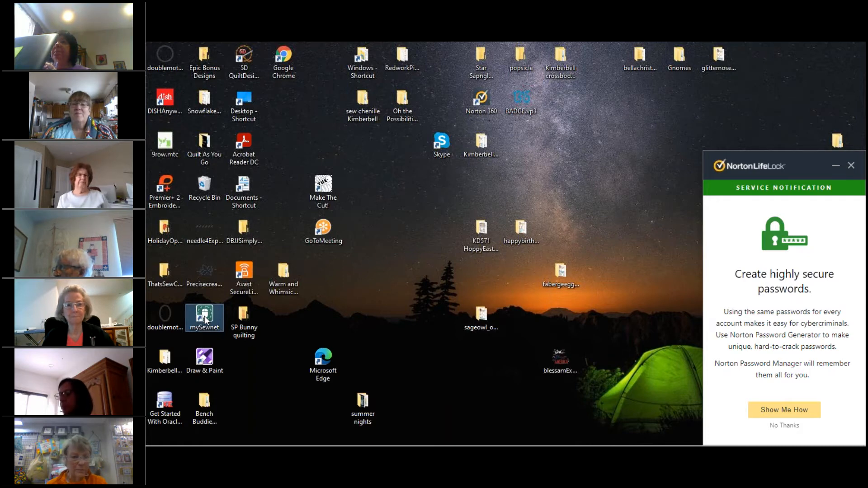
pyautogui.moveTo(390, 428)
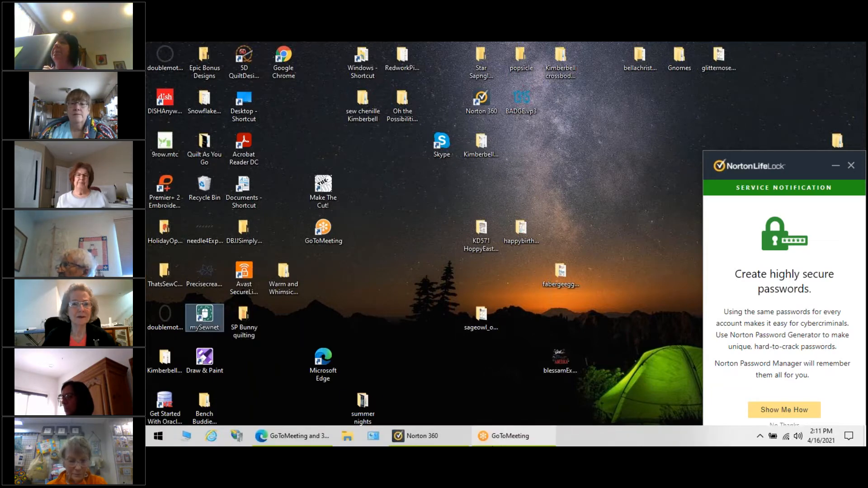
pyautogui.moveTo(437, 446)
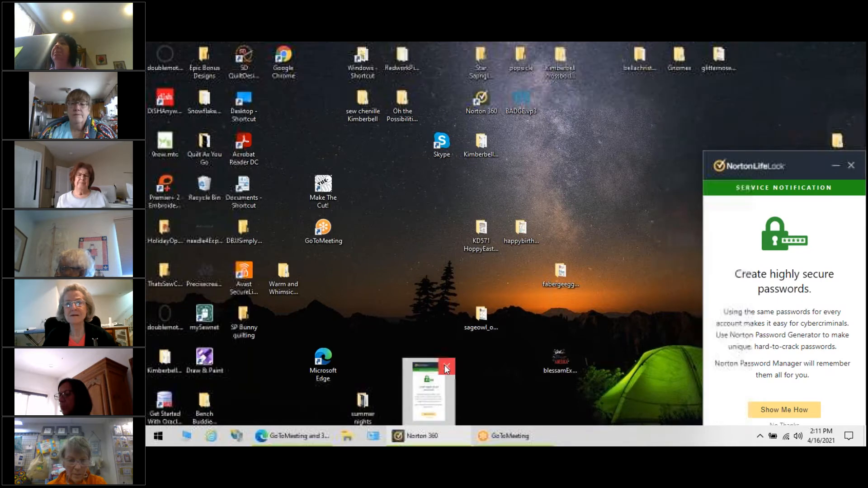
pyautogui.click(446, 365)
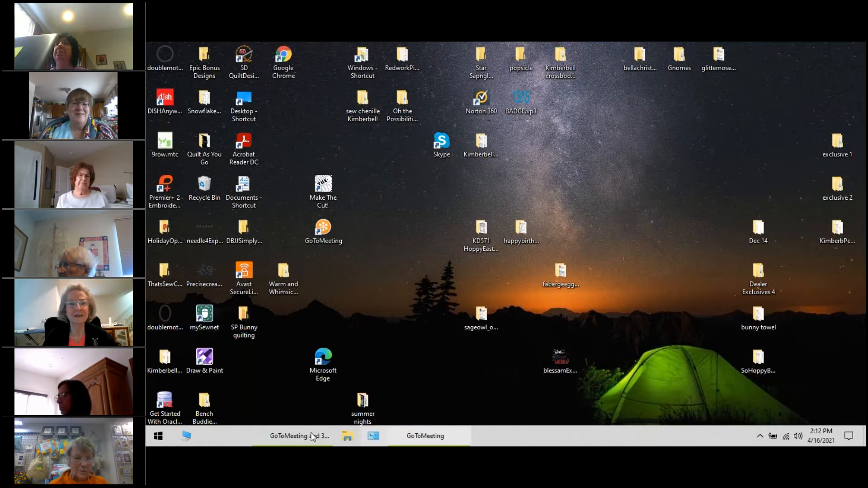
# Launch the Embroidery program from the mySewnet folder and close the extra folder window.
pyautogui.moveTo(304, 436)
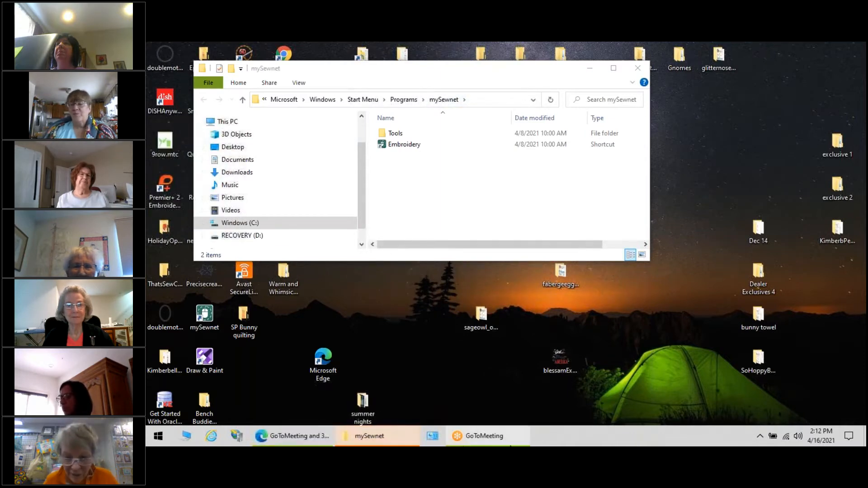
pyautogui.click(405, 147)
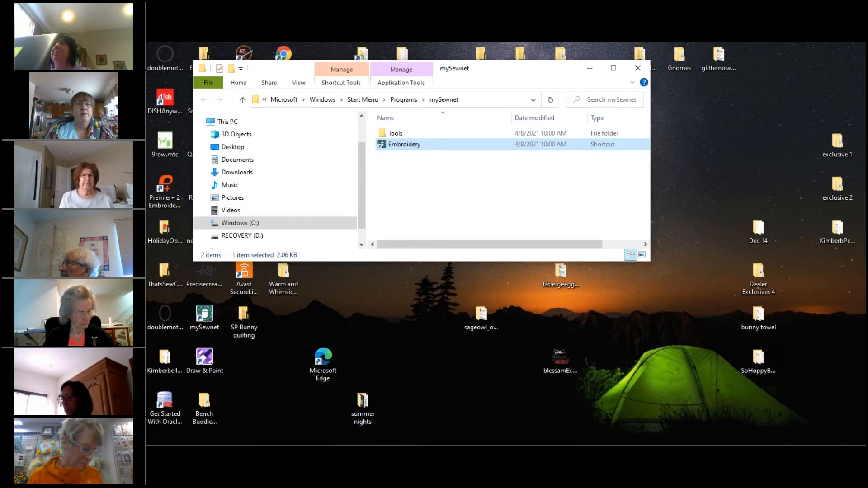
pyautogui.doubleClick(204, 317)
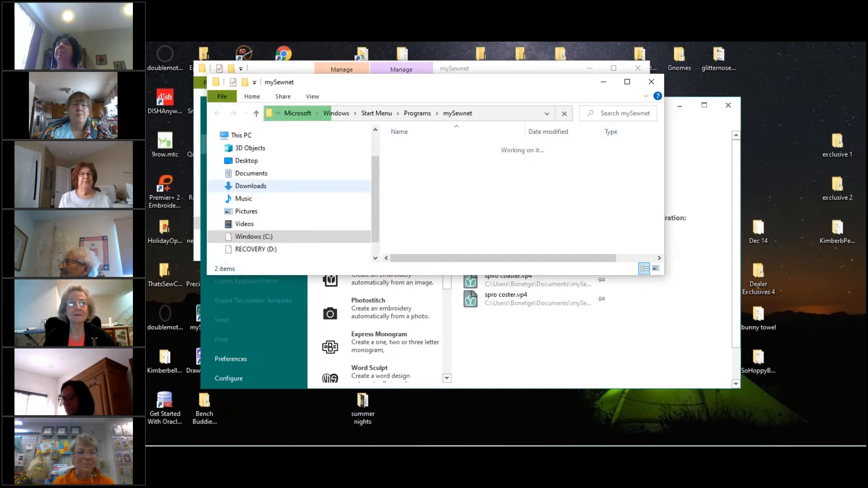
pyautogui.click(651, 83)
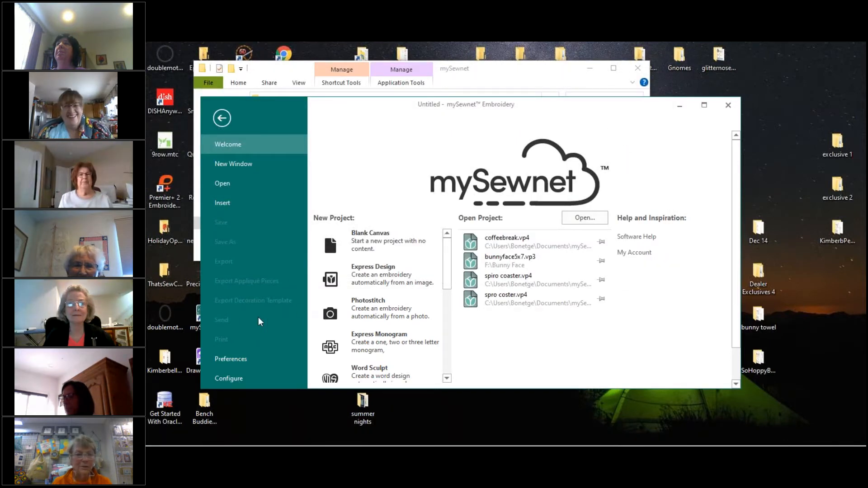
# Start a blank canvas project with the 120mm x 120mm Designer Splendid Square Hoop and maximize the program window.
pyautogui.click(367, 240)
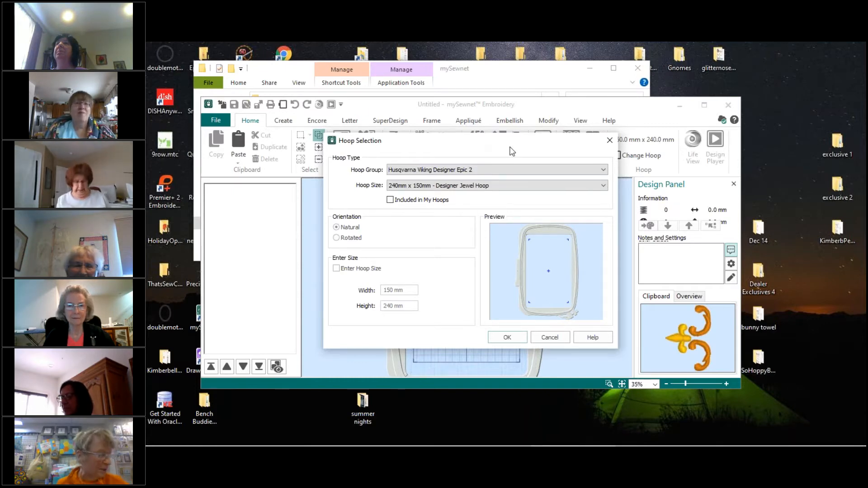
pyautogui.click(604, 185)
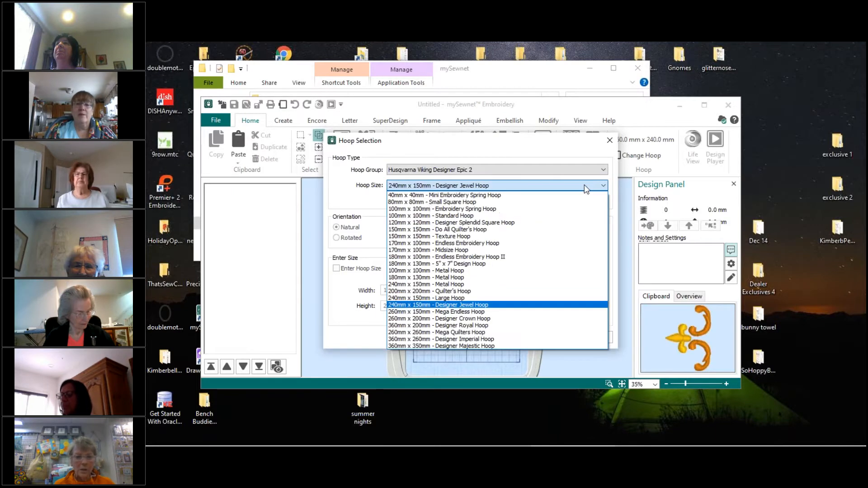
pyautogui.click(408, 223)
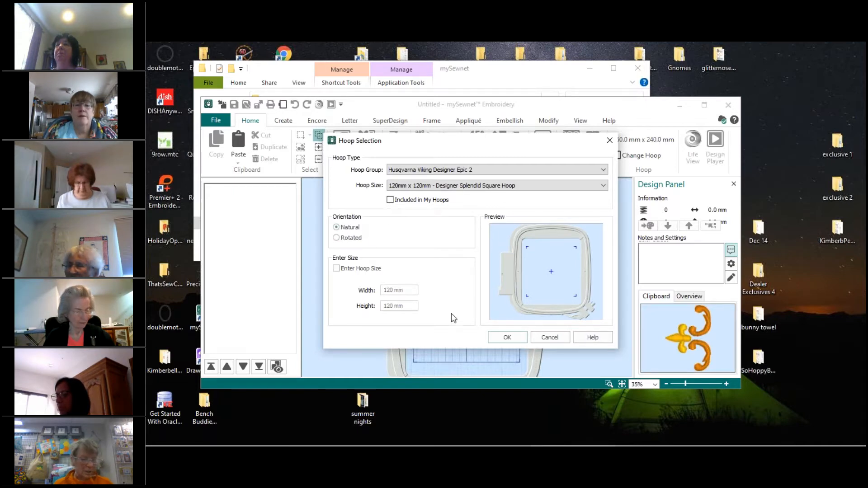
pyautogui.click(513, 338)
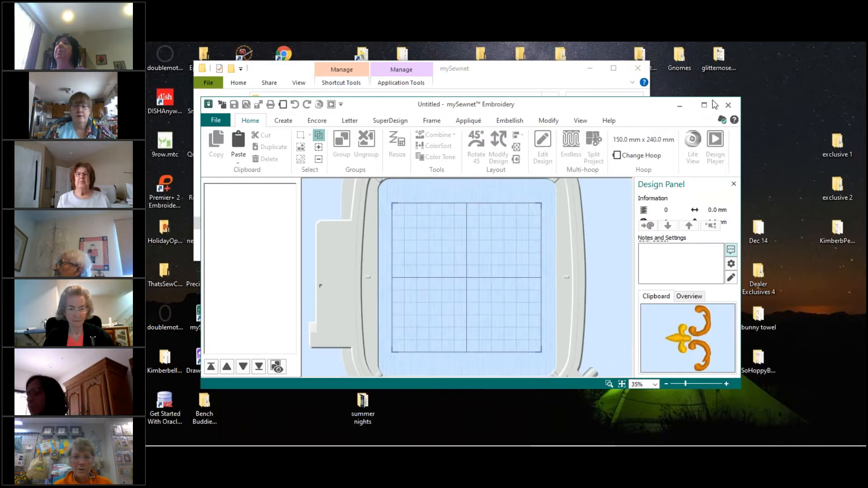
pyautogui.click(704, 105)
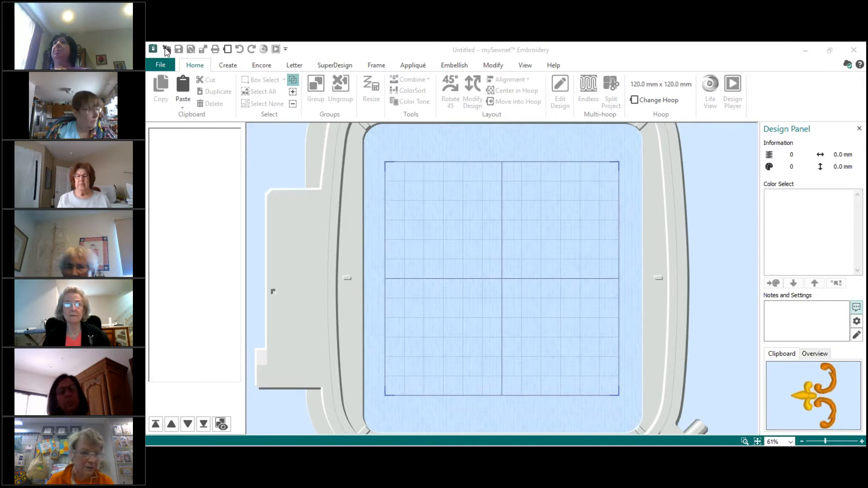
# Start inserting a design and browse to the Documents > mySewnet > Samples > Stitch Editor > Stitch folder.
pyautogui.click(158, 66)
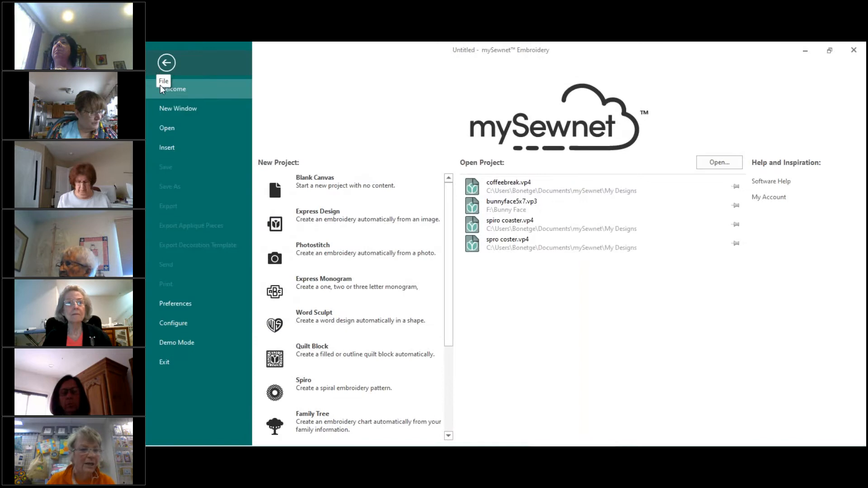
pyautogui.click(164, 146)
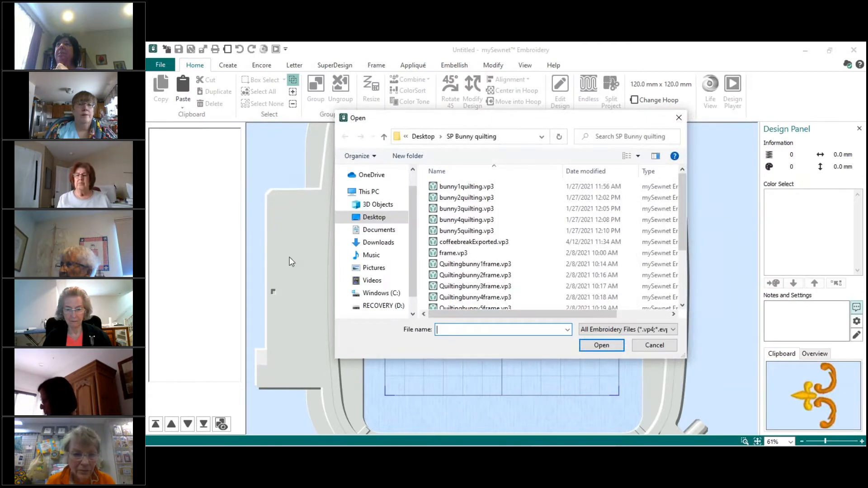
pyautogui.click(376, 231)
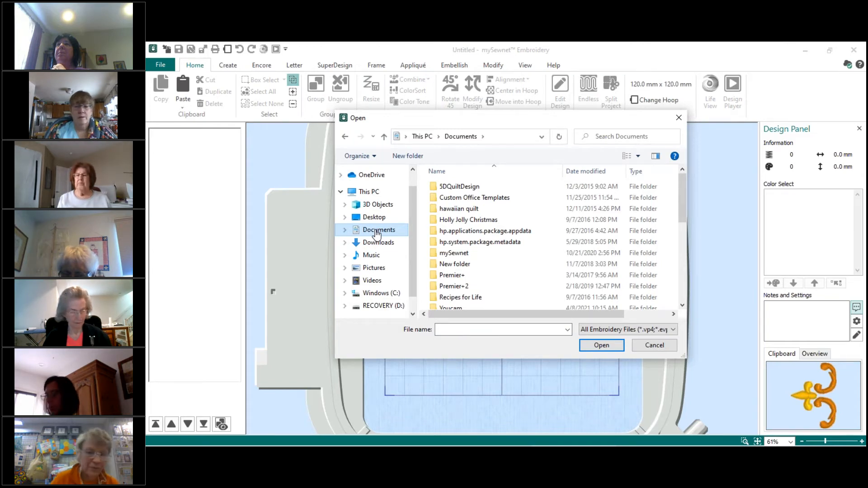
pyautogui.click(465, 254)
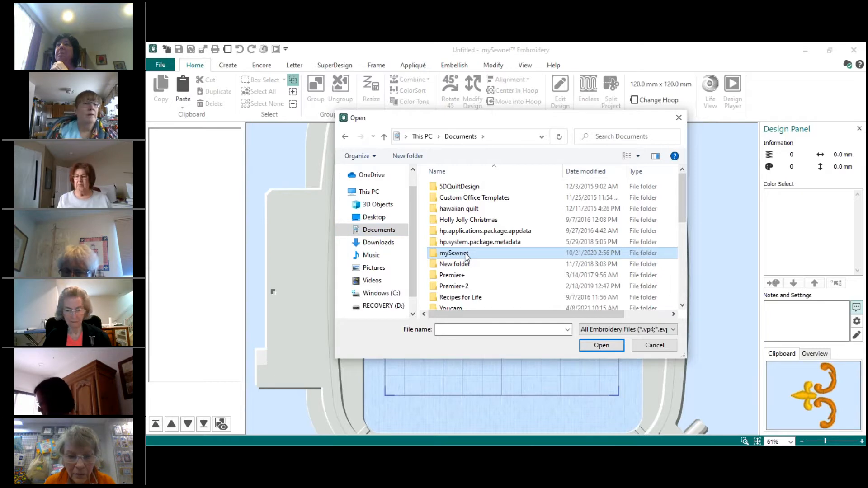
pyautogui.doubleClick(465, 255)
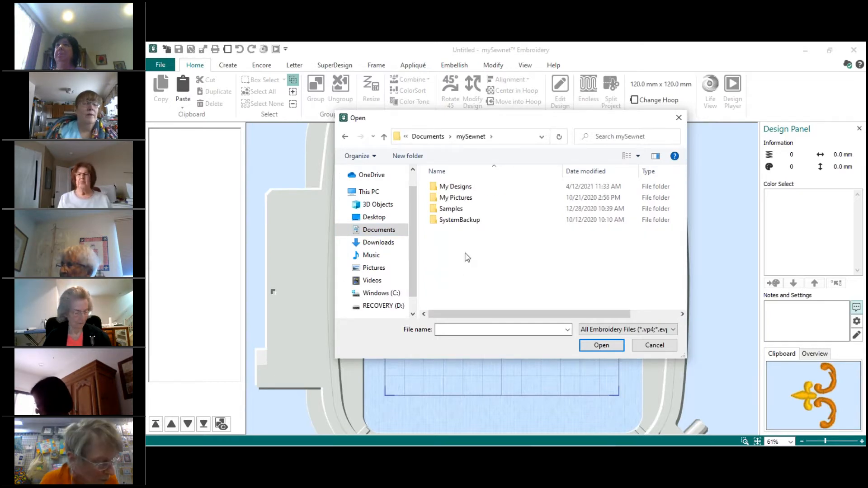
pyautogui.click(445, 212)
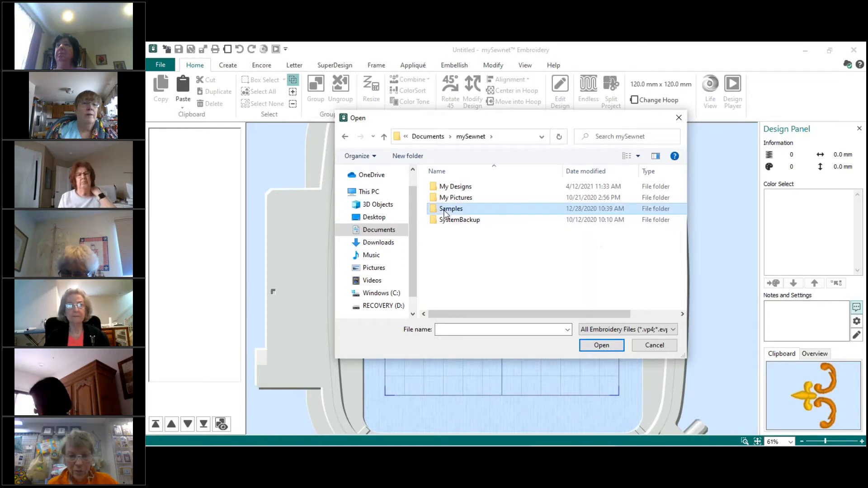
pyautogui.doubleClick(445, 212)
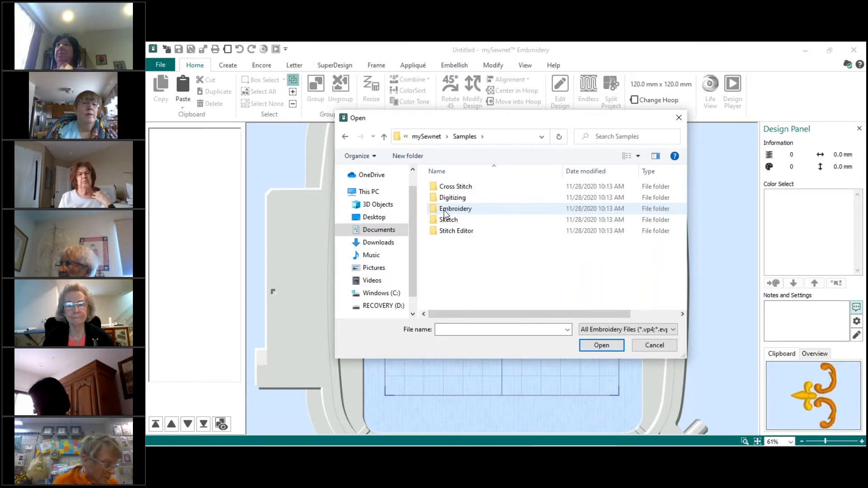
pyautogui.doubleClick(442, 231)
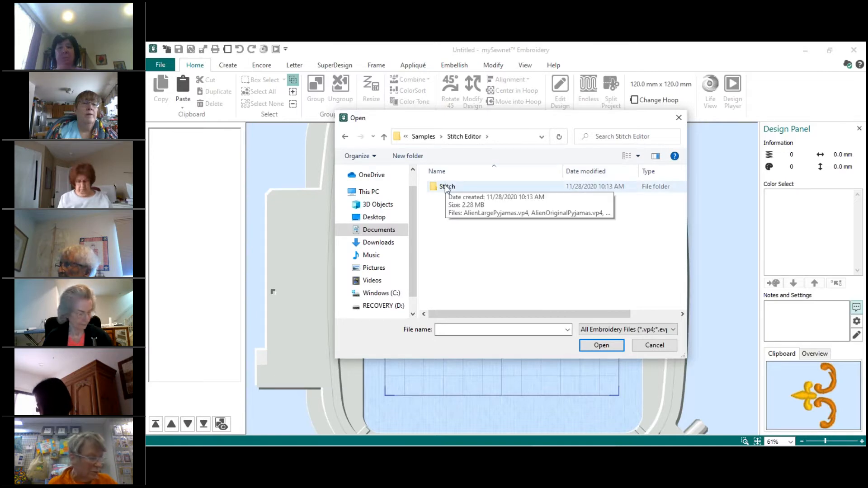
pyautogui.click(445, 187)
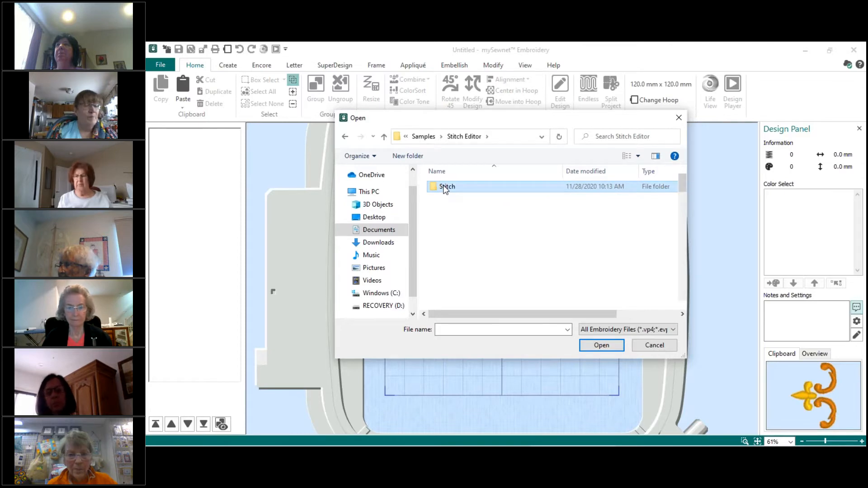
pyautogui.doubleClick(445, 187)
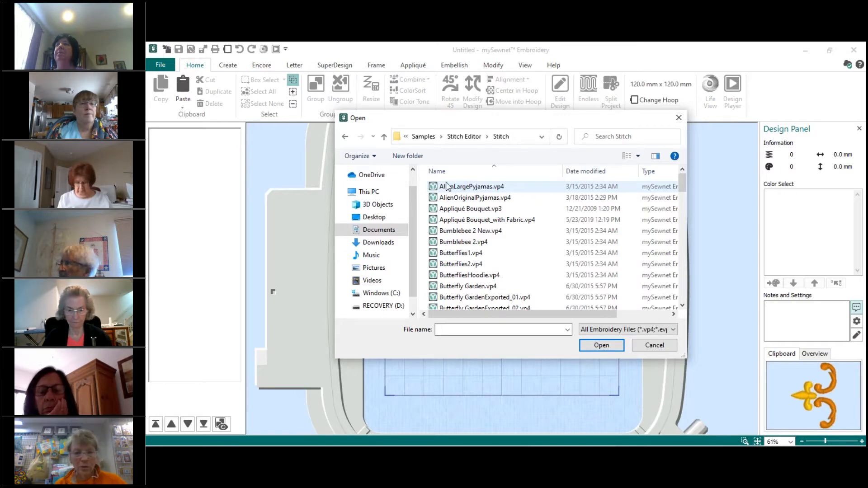
# Insert the sample design Deco Flower Corner monochrome.vp4 into the hoop.
pyautogui.scroll(-5, 479, 258)
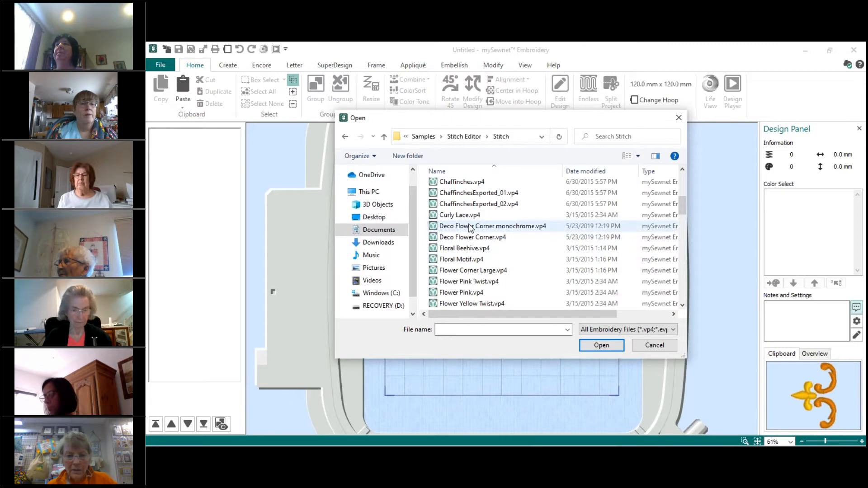
pyautogui.moveTo(461, 229)
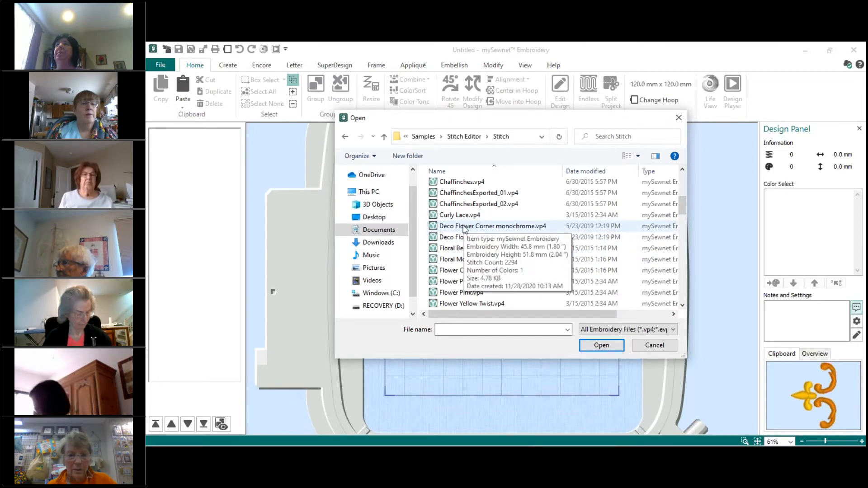
pyautogui.click(464, 230)
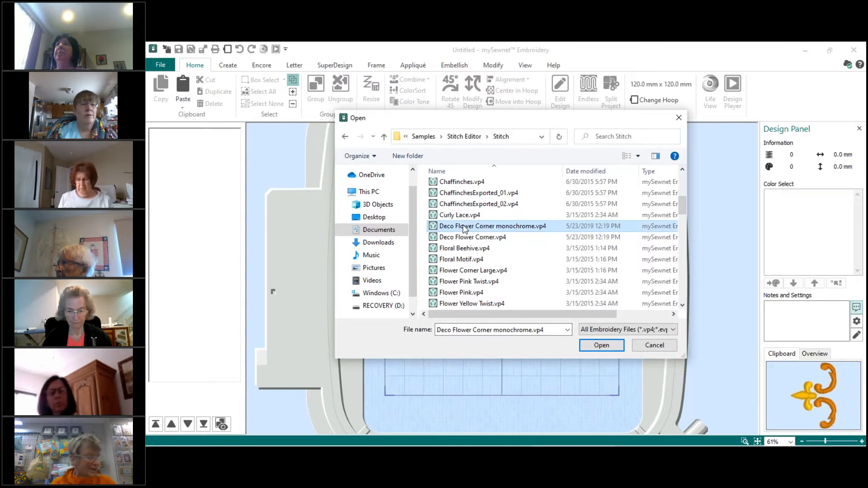
pyautogui.moveTo(614, 425)
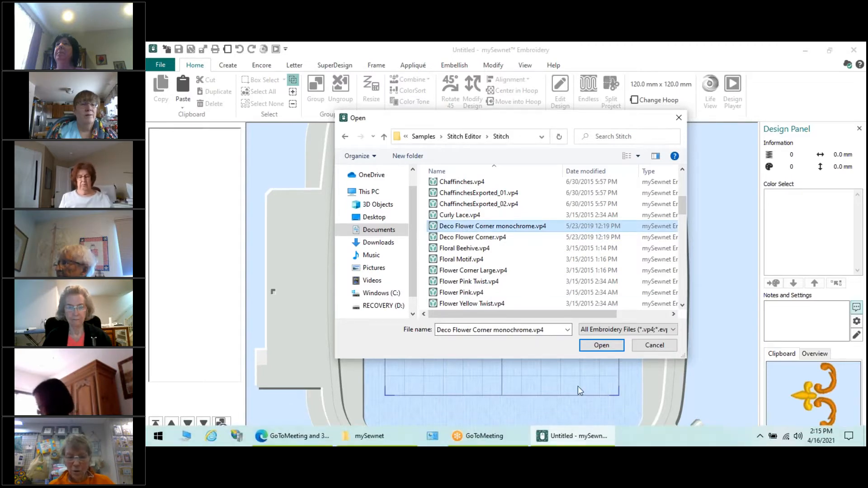
pyautogui.click(597, 347)
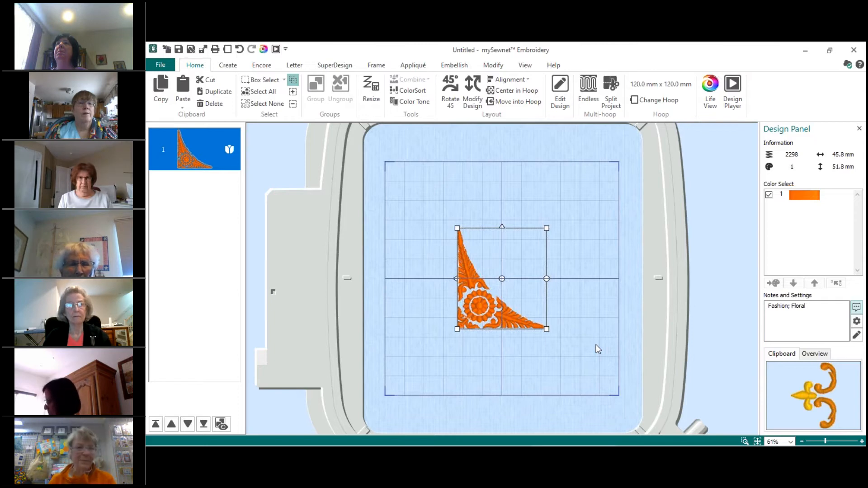
# Switch the flower corner design to stitch modification and zoom in closely on the round flower's stitches.
pyautogui.click(493, 65)
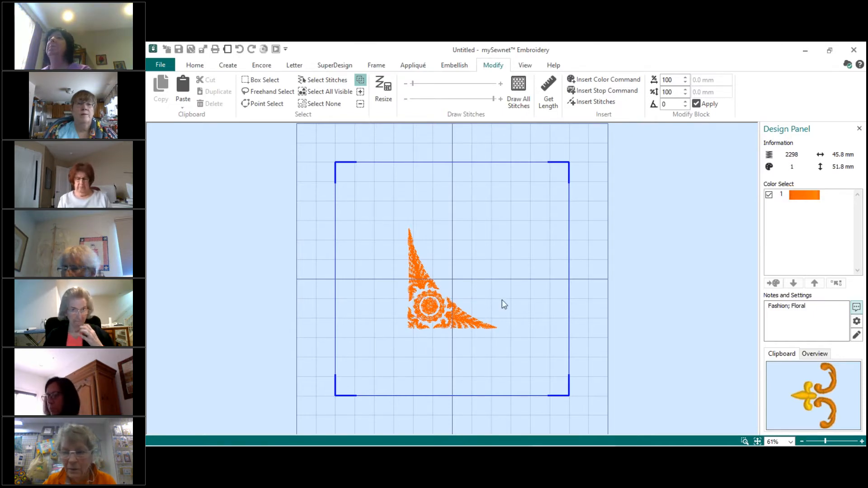
pyautogui.click(794, 287)
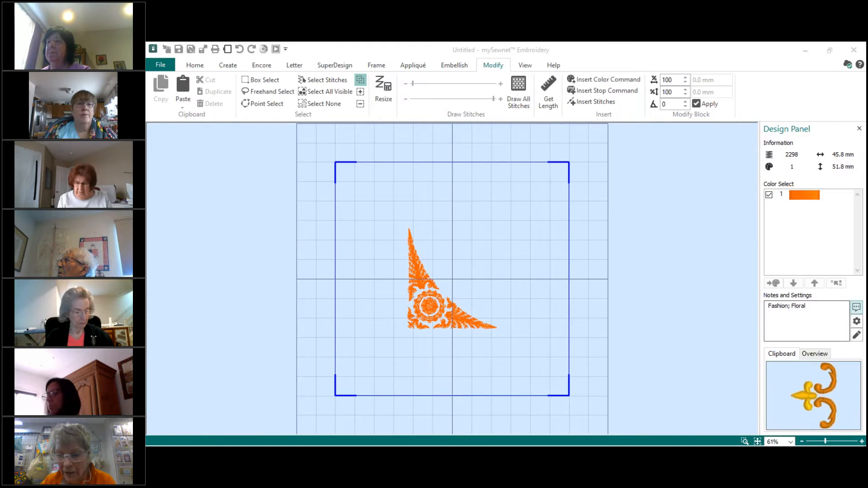
pyautogui.click(744, 442)
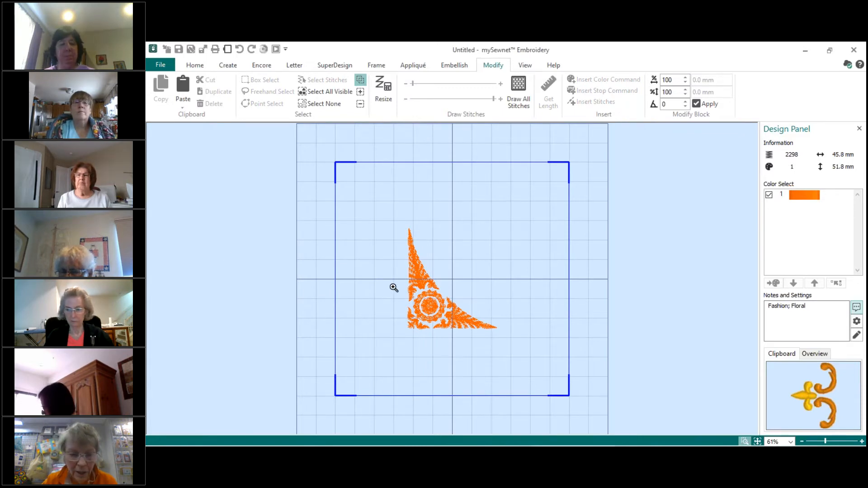
pyautogui.moveTo(401, 293); pyautogui.dragTo(469, 333)
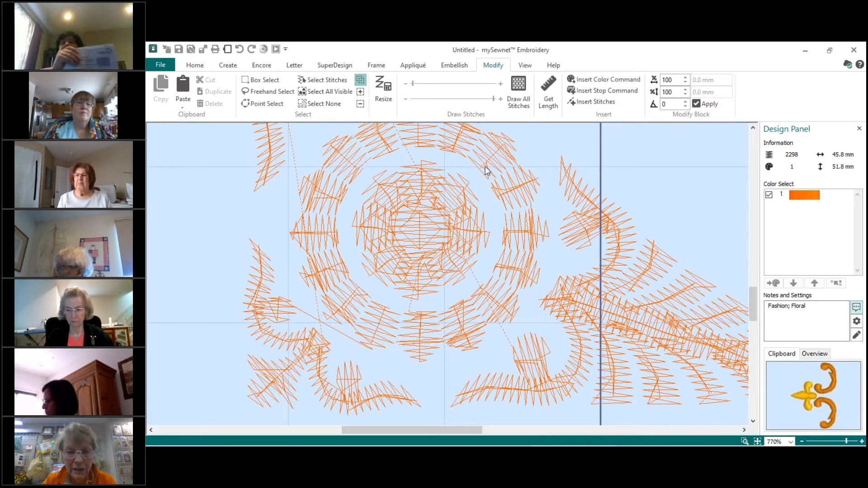
pyautogui.moveTo(862, 443)
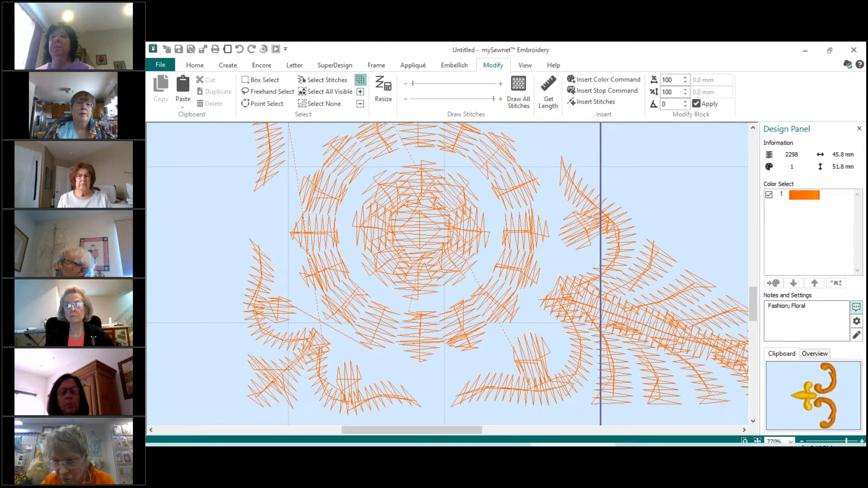
# Draw a Point Select outline around the whole round flower, placing its points in the gap just outside the outer petals.
pyautogui.moveTo(802, 445)
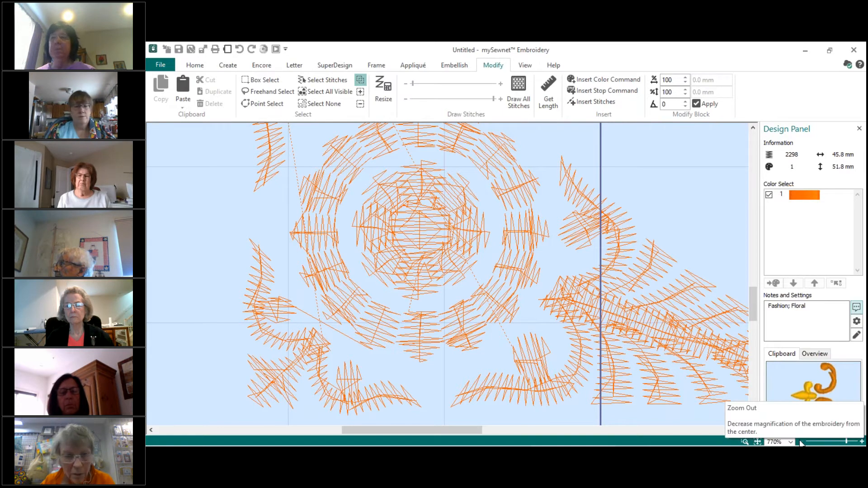
pyautogui.click(800, 442)
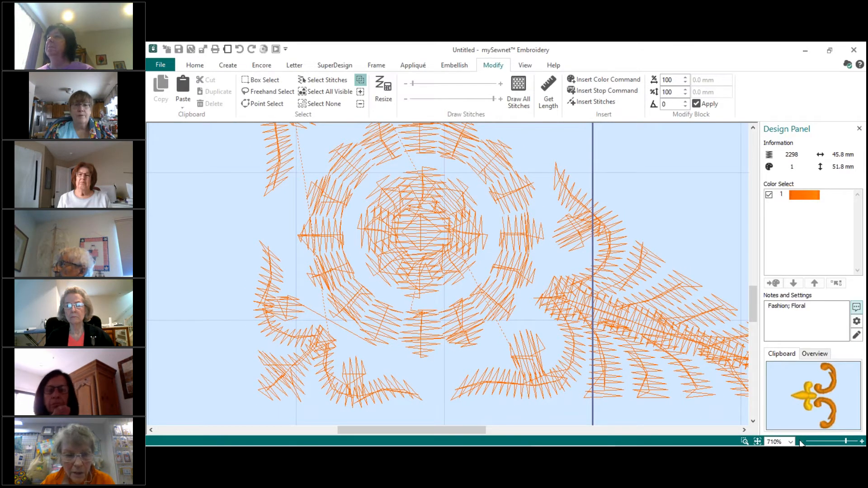
pyautogui.click(800, 442)
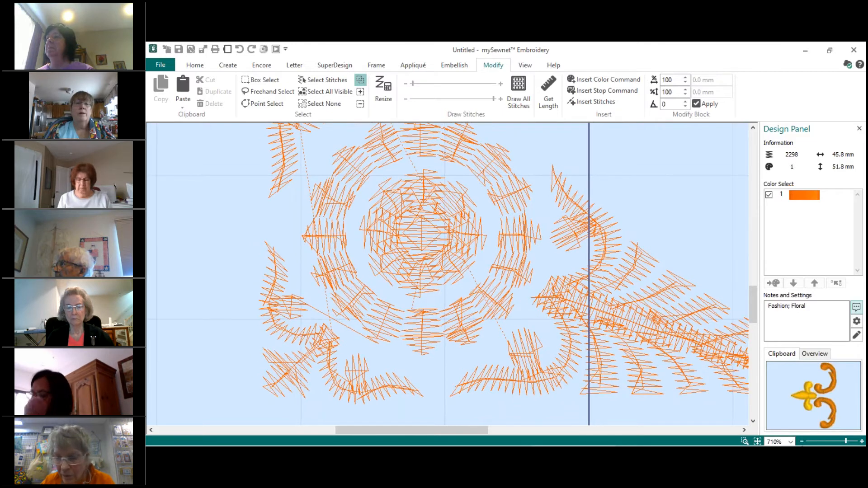
pyautogui.click(803, 442)
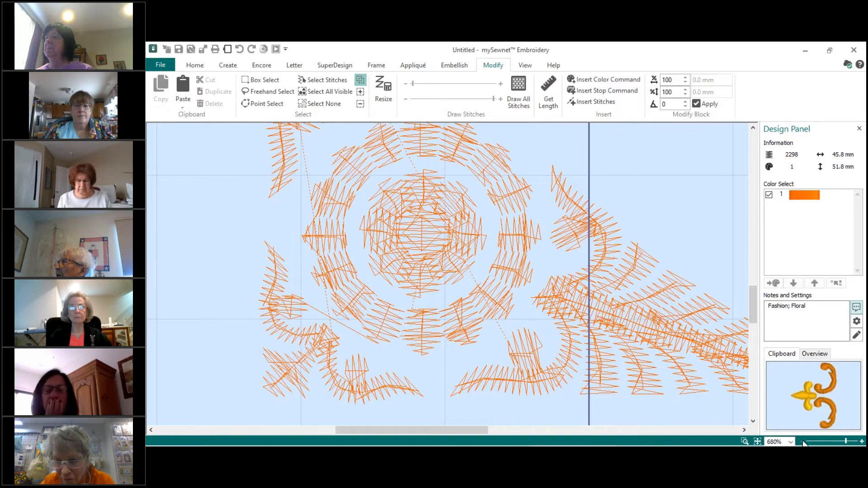
pyautogui.click(802, 442)
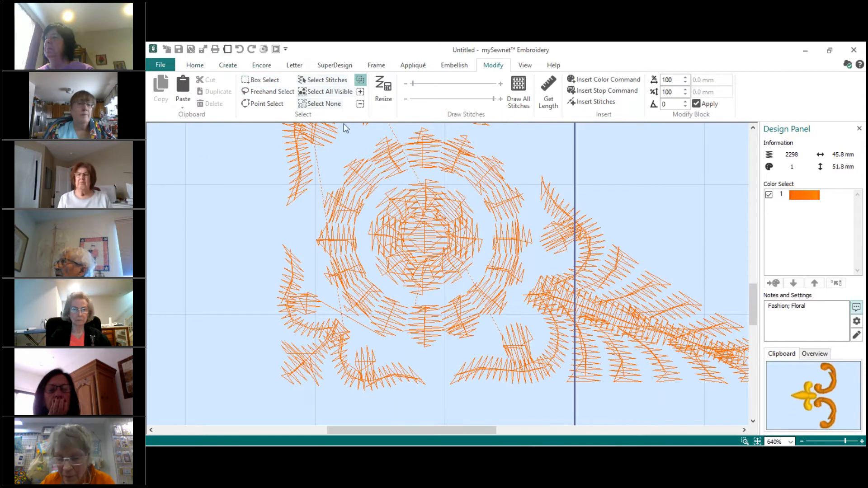
pyautogui.click(801, 443)
pyautogui.click(802, 442)
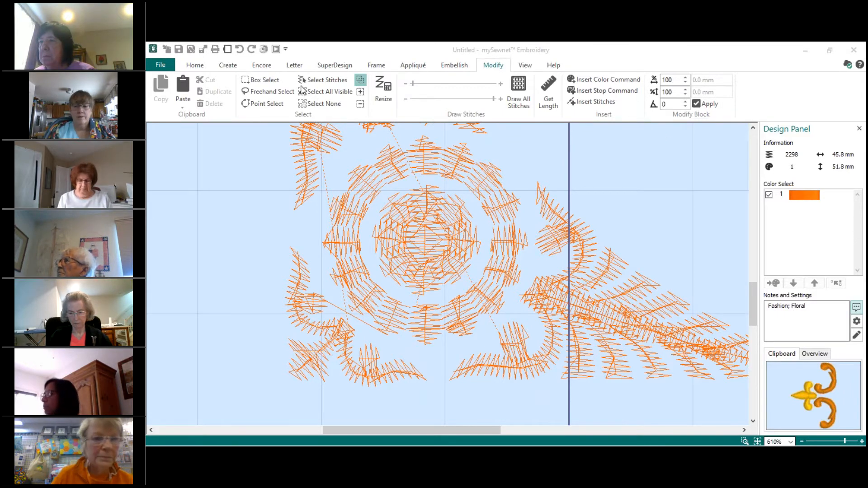
pyautogui.click(256, 103)
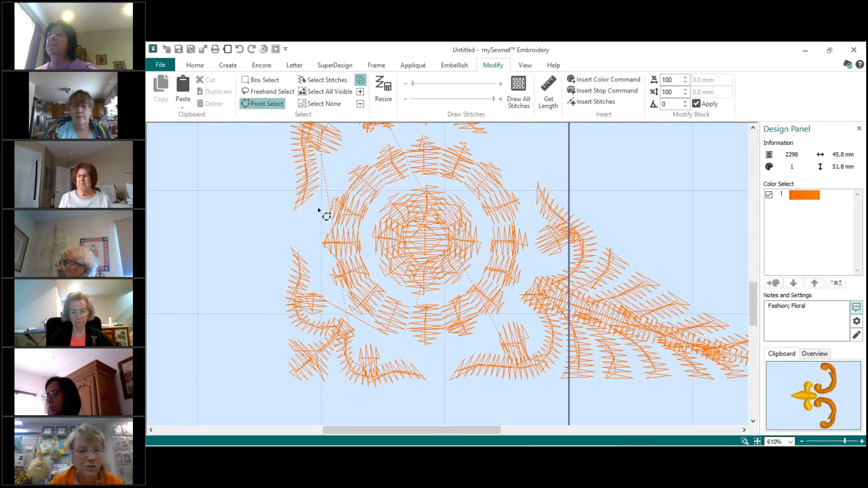
pyautogui.click(317, 208)
pyautogui.click(355, 157)
pyautogui.click(430, 132)
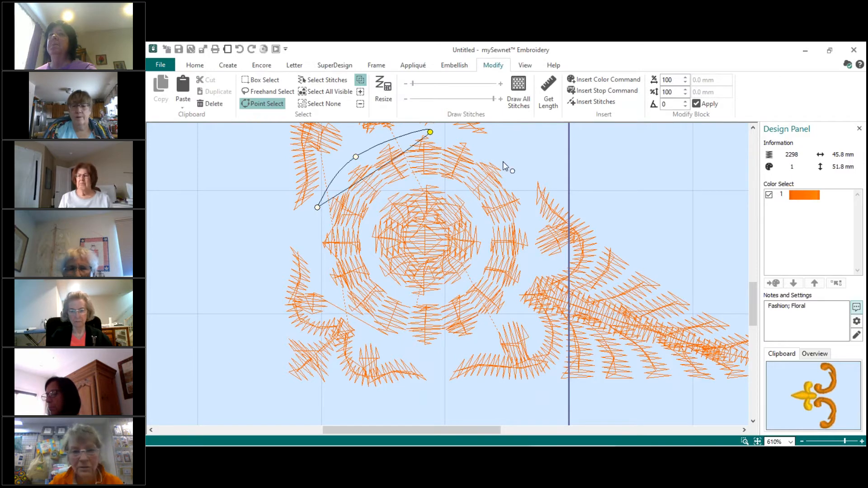
pyautogui.click(503, 161)
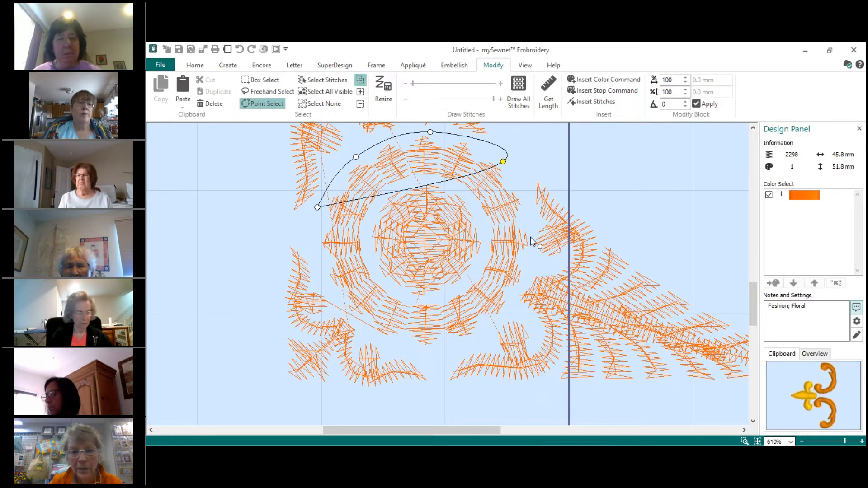
pyautogui.click(530, 237)
pyautogui.click(510, 300)
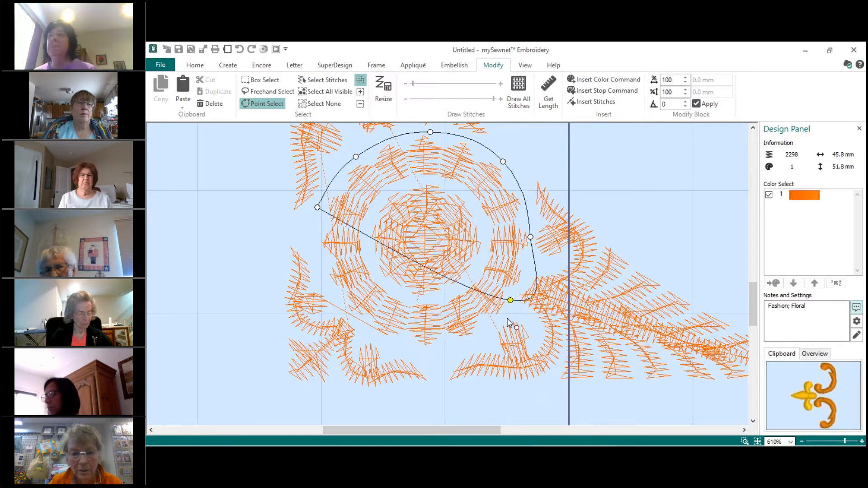
pyautogui.click(482, 331)
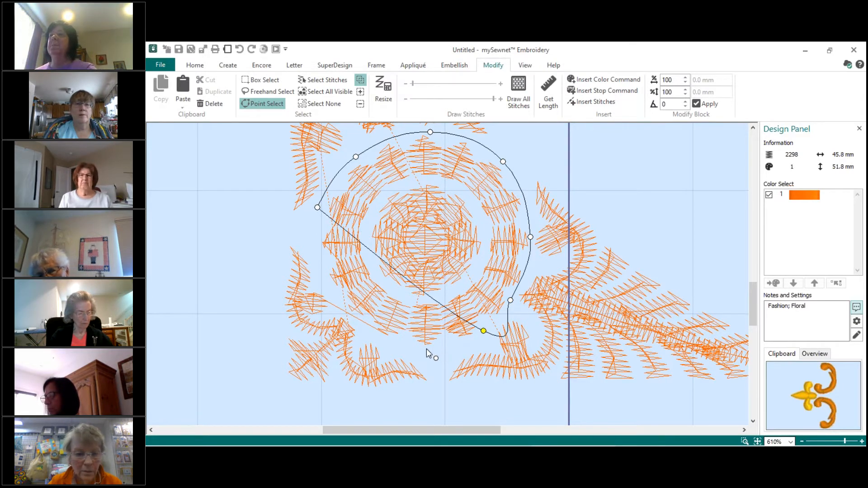
pyautogui.click(427, 348)
pyautogui.click(364, 330)
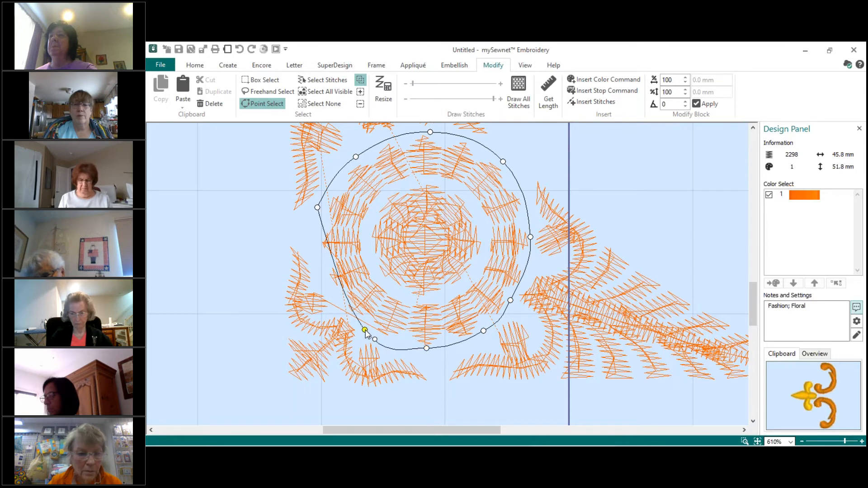
pyautogui.click(319, 276)
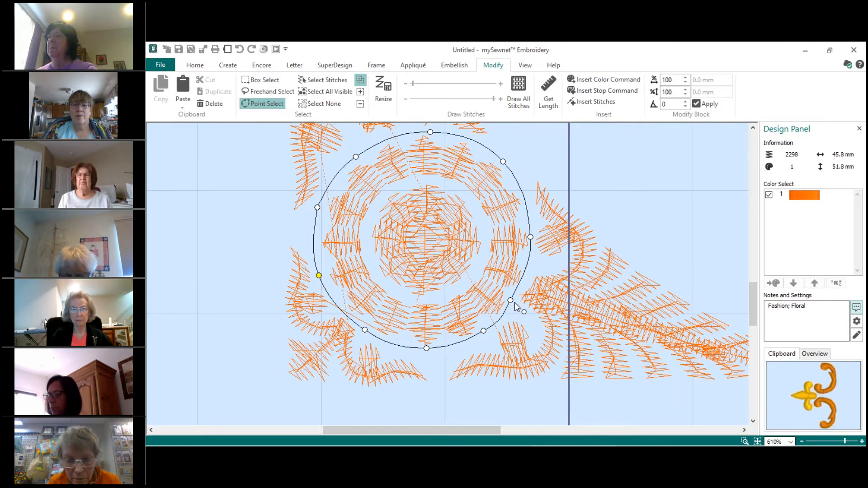
# Nudge two points on the outline's right side outward, then close the selection and cut the round flower's stitches from the corner design.
pyautogui.moveTo(511, 302); pyautogui.dragTo(514, 307)
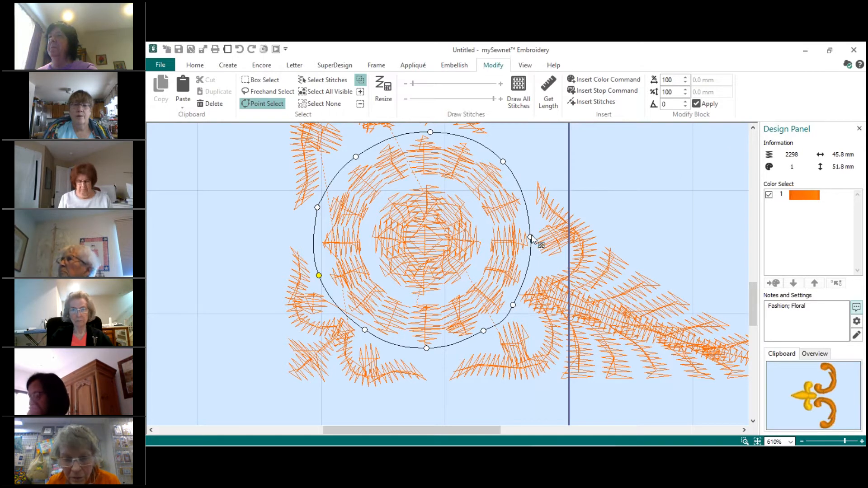
pyautogui.moveTo(531, 239); pyautogui.dragTo(534, 238)
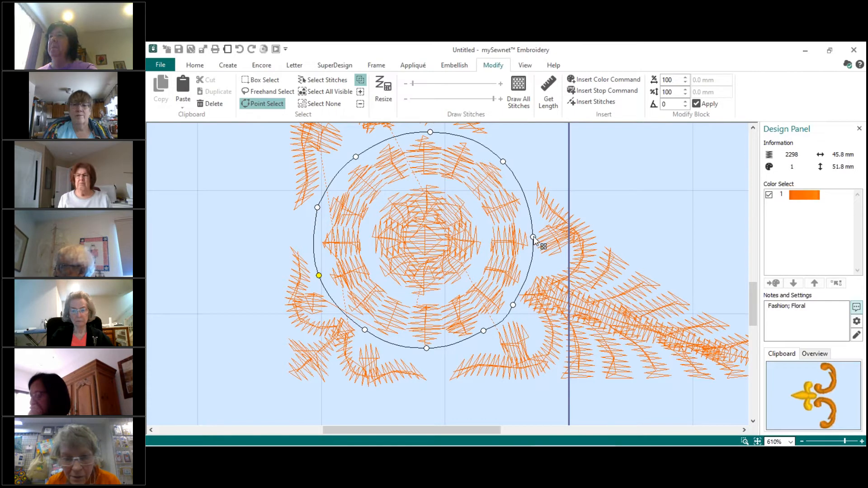
pyautogui.moveTo(344, 357); pyautogui.dragTo(348, 317)
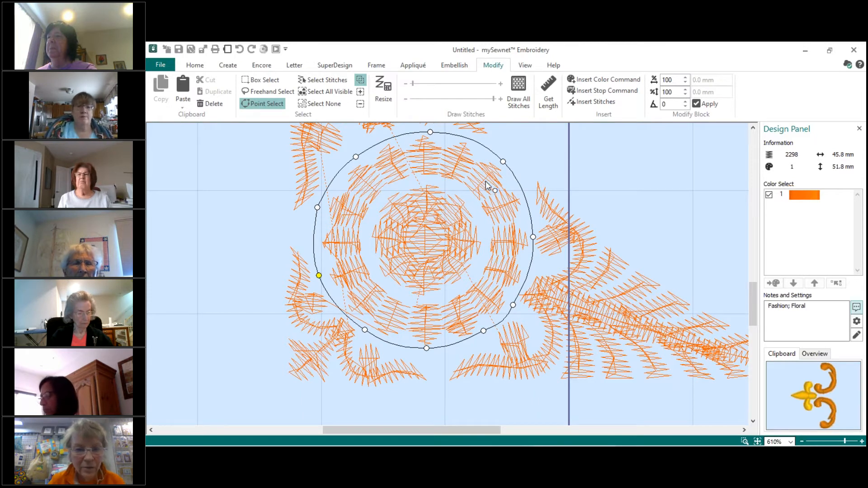
pyautogui.doubleClick(527, 167)
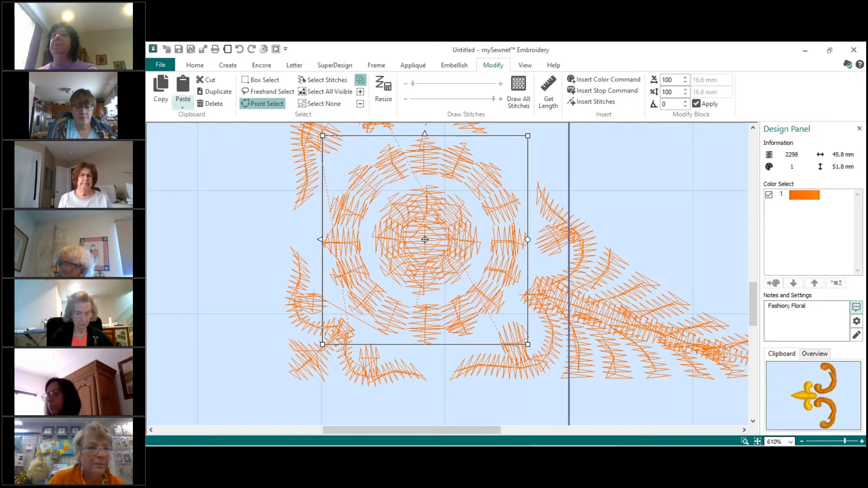
pyautogui.click(210, 80)
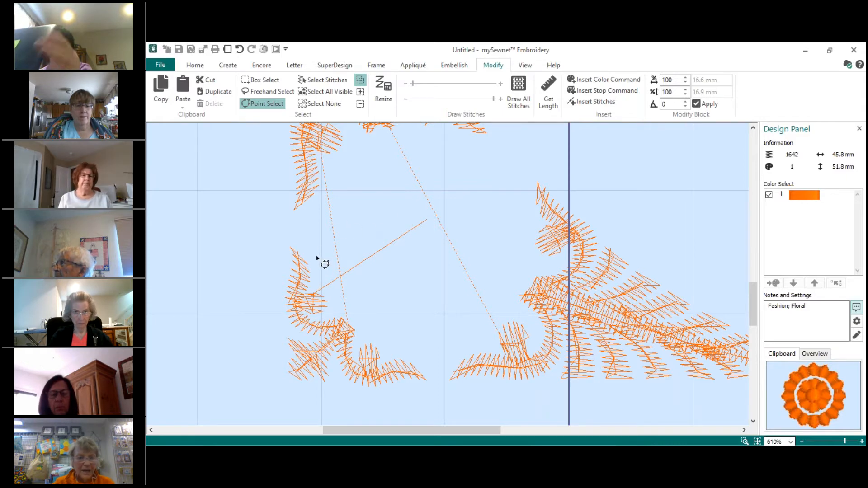
pyautogui.rightClick(198, 202)
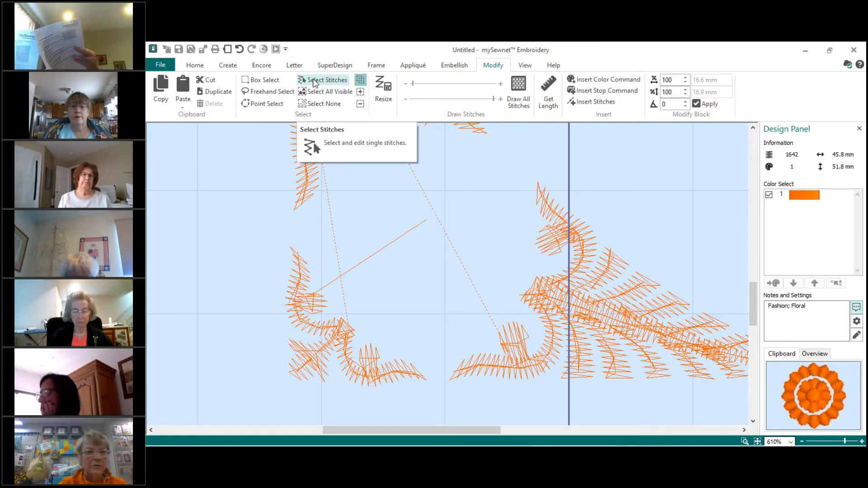
# Move the loose end of the long stray stitch in the emptied flower area back onto the small motif at its lower left.
pyautogui.click(314, 81)
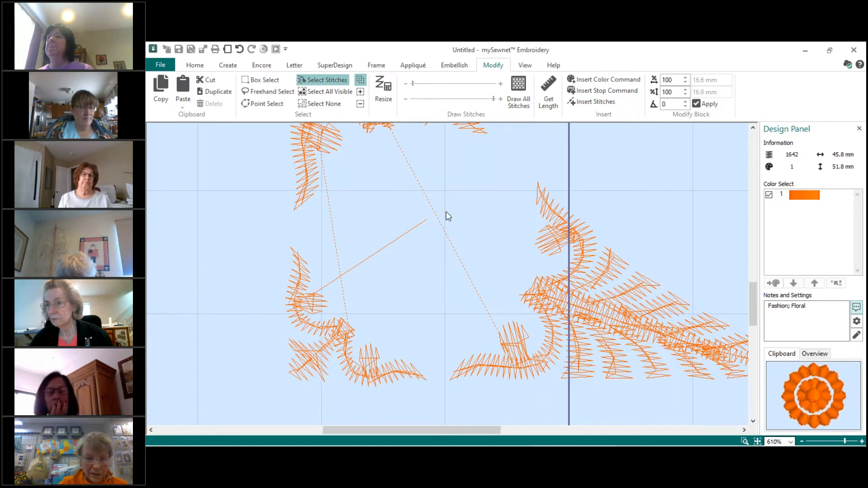
pyautogui.click(427, 219)
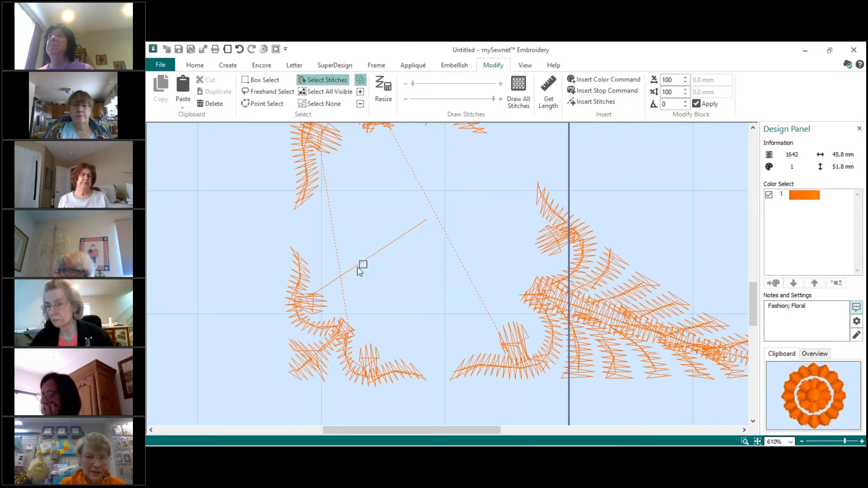
pyautogui.moveTo(320, 291); pyautogui.dragTo(319, 292)
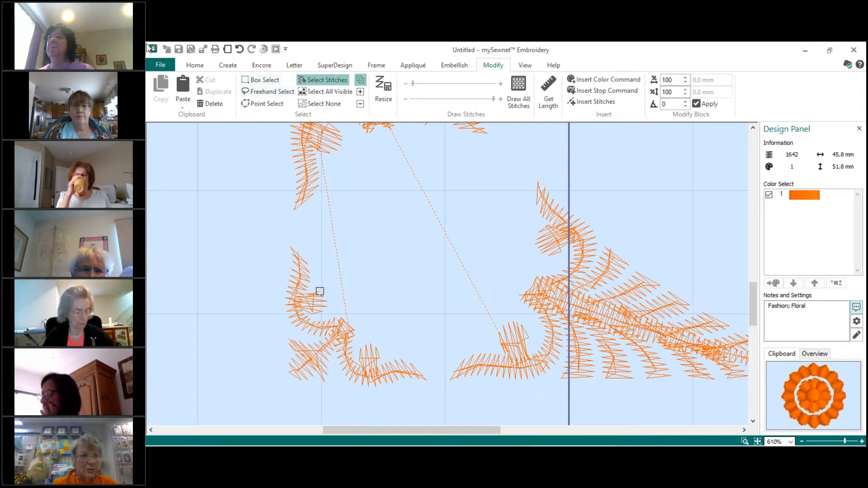
pyautogui.click(238, 49)
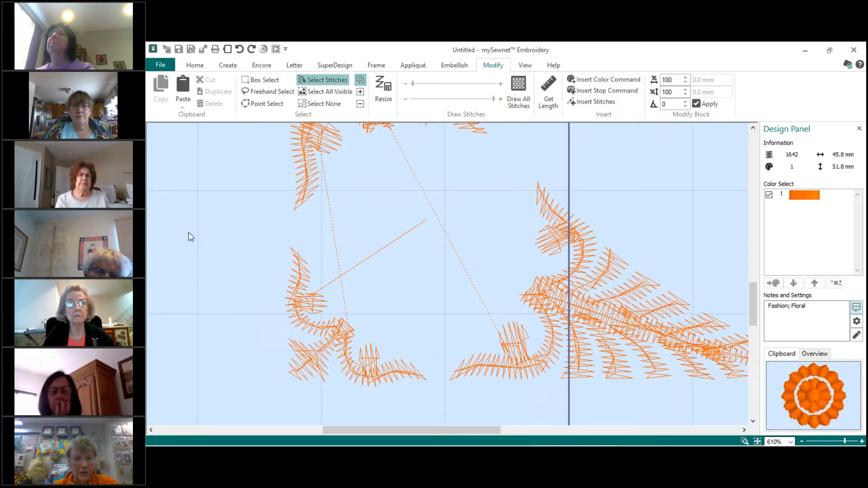
pyautogui.click(426, 220)
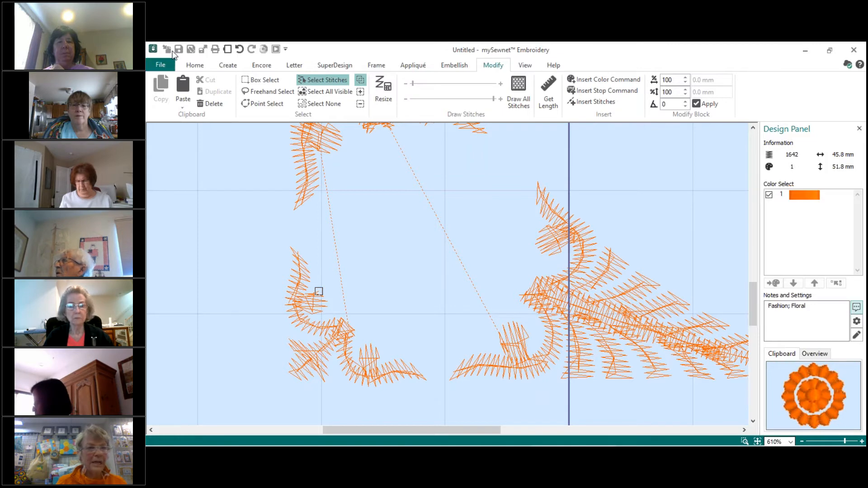
# Paste the cut flower as a separate design and change its thread to Robison-Anton Rayon 40 color 2378 Red.
pyautogui.click(194, 65)
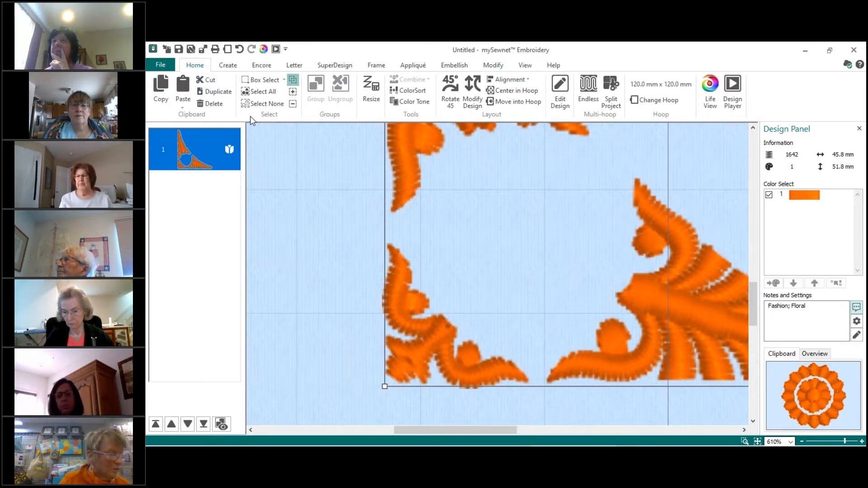
pyautogui.click(184, 88)
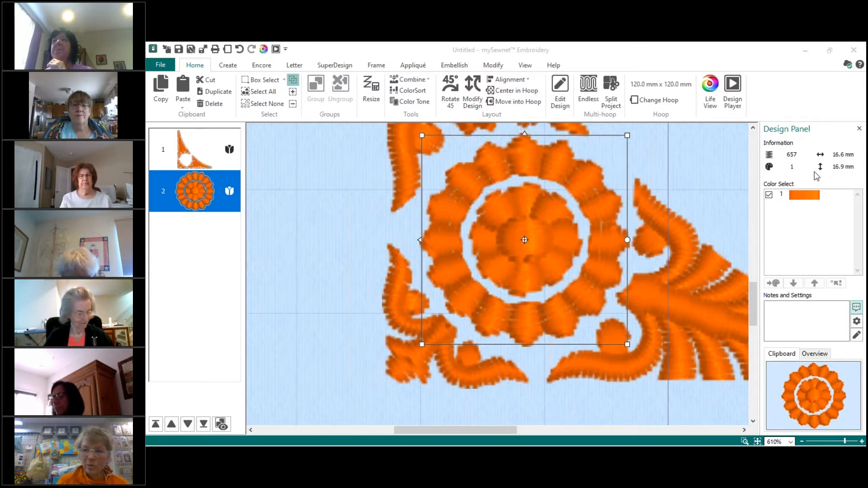
pyautogui.moveTo(803, 201)
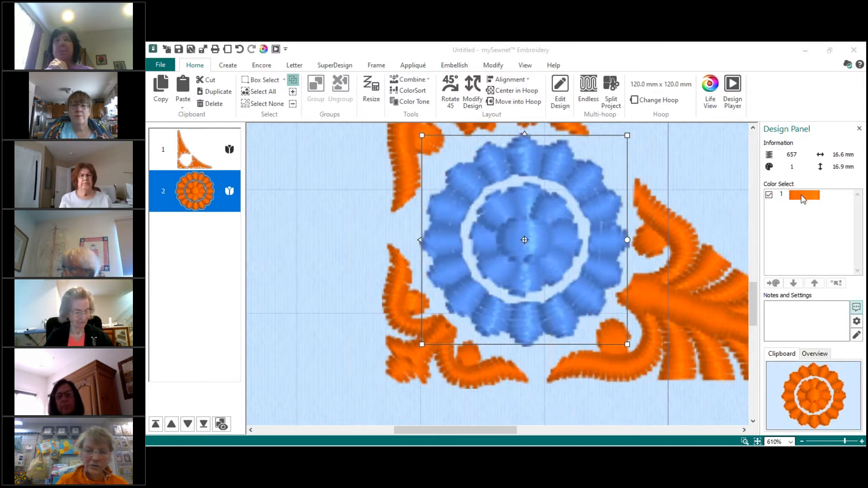
pyautogui.click(803, 200)
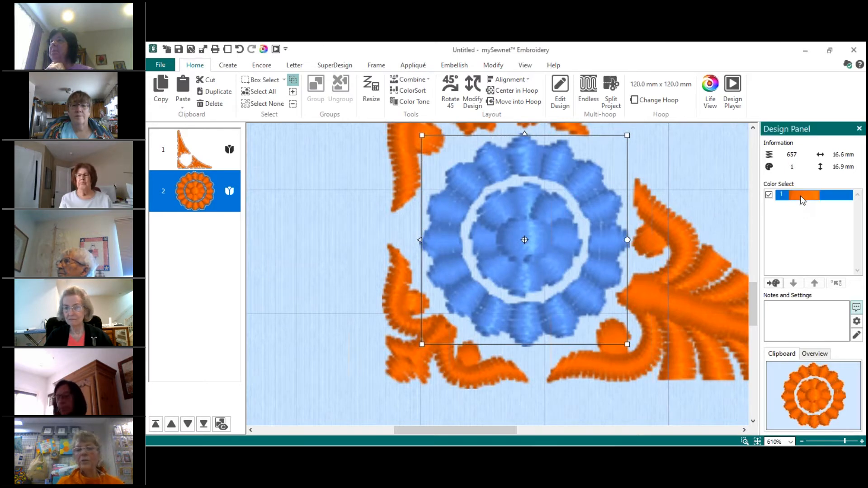
pyautogui.doubleClick(803, 200)
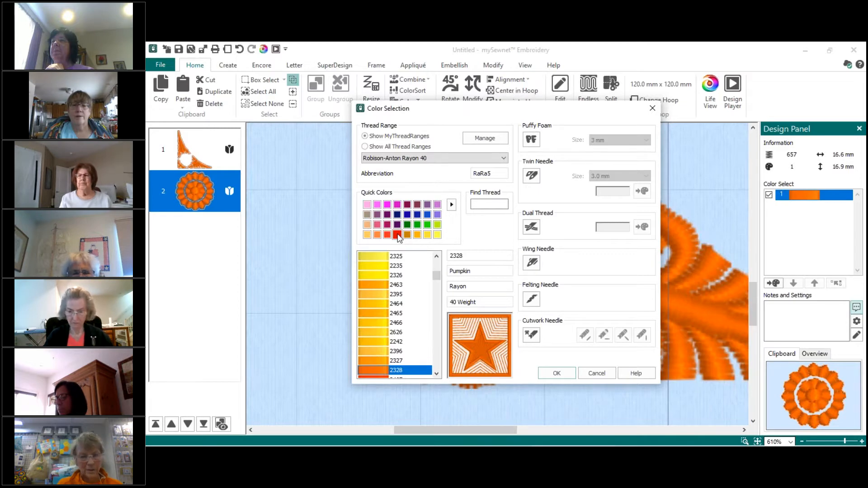
pyautogui.click(396, 235)
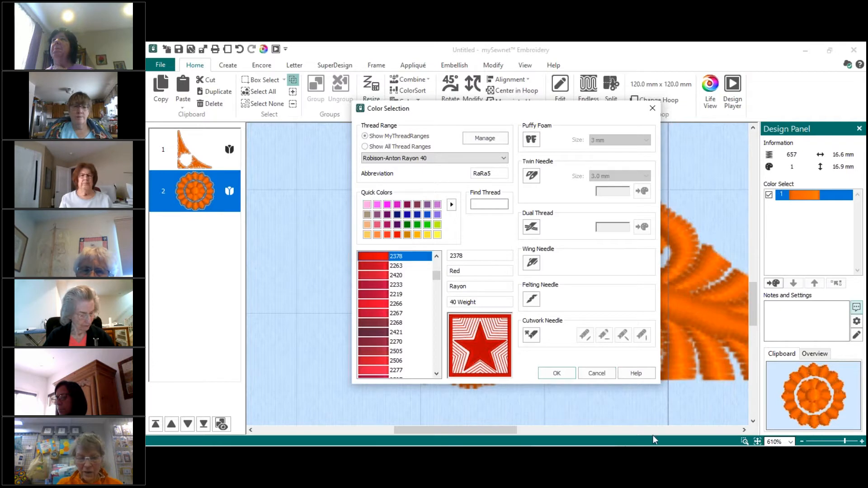
pyautogui.click(556, 374)
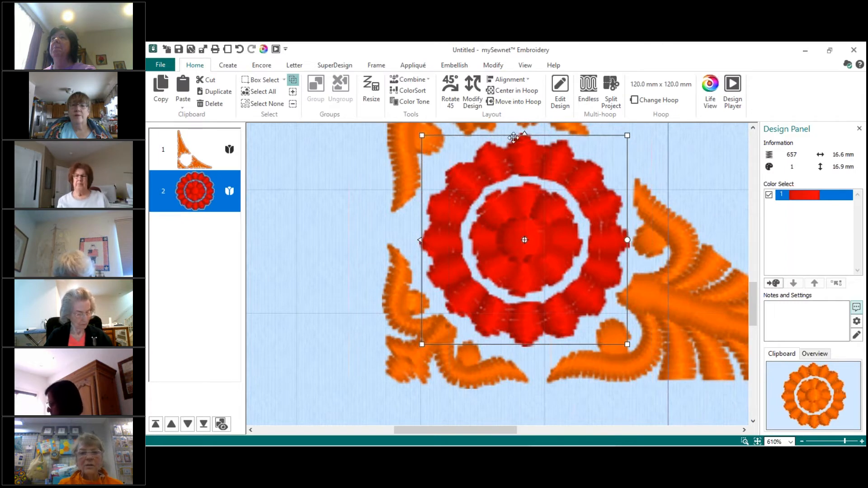
# Return the red flower to stitch modification and limit the last visible stitch so only its inner circle is drawn.
pyautogui.click(493, 68)
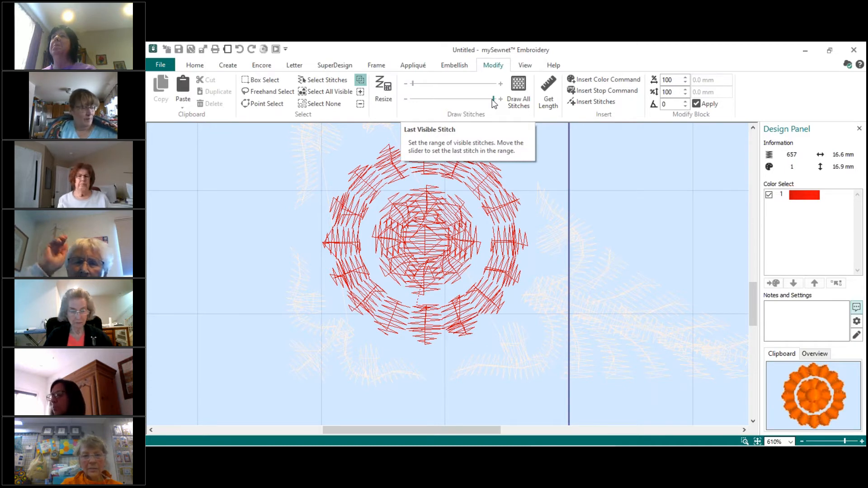
pyautogui.moveTo(493, 100); pyautogui.dragTo(399, 101)
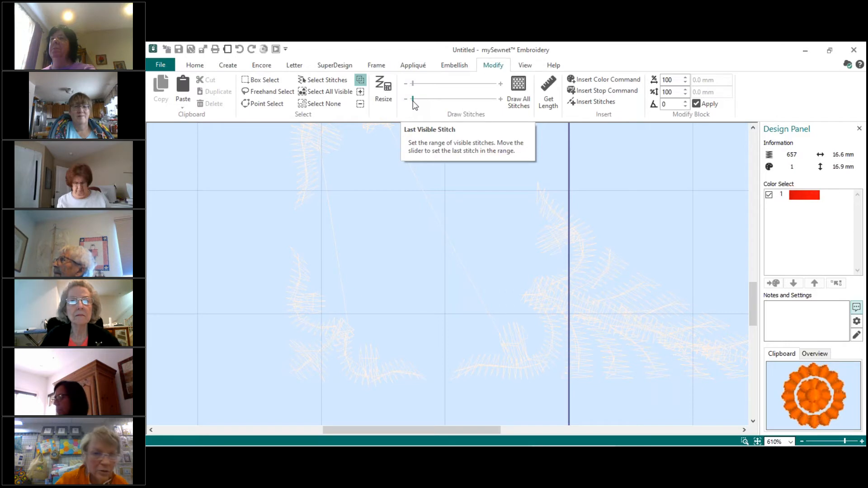
pyautogui.moveTo(412, 103); pyautogui.dragTo(445, 110)
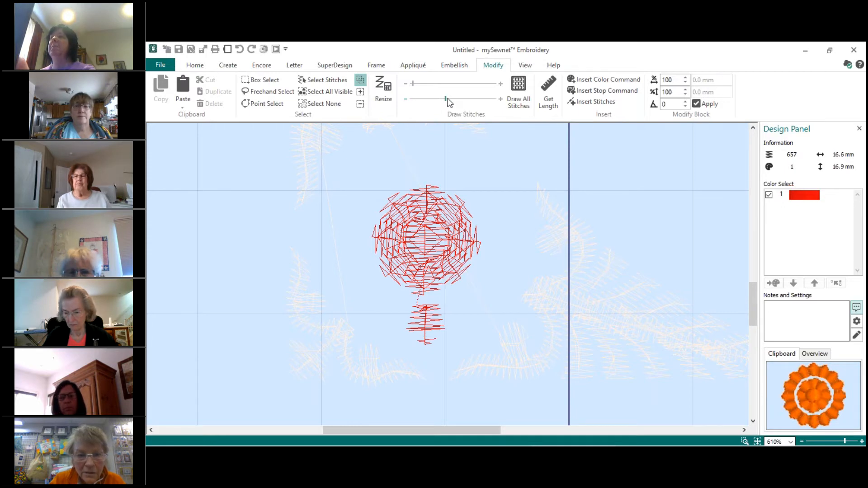
pyautogui.moveTo(446, 99); pyautogui.dragTo(442, 99)
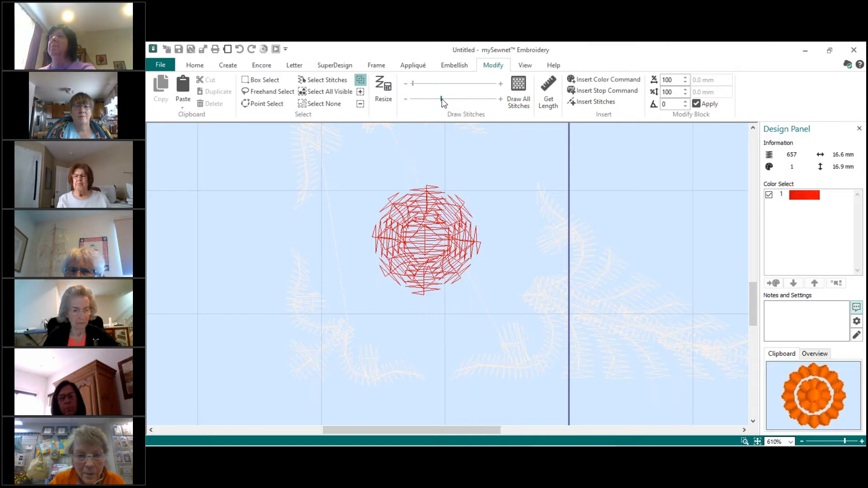
# Adjust the last visible stitch one stitch at a time to locate where the flower's inner circle ends and its outer ring begins.
pyautogui.moveTo(442, 99); pyautogui.dragTo(443, 99)
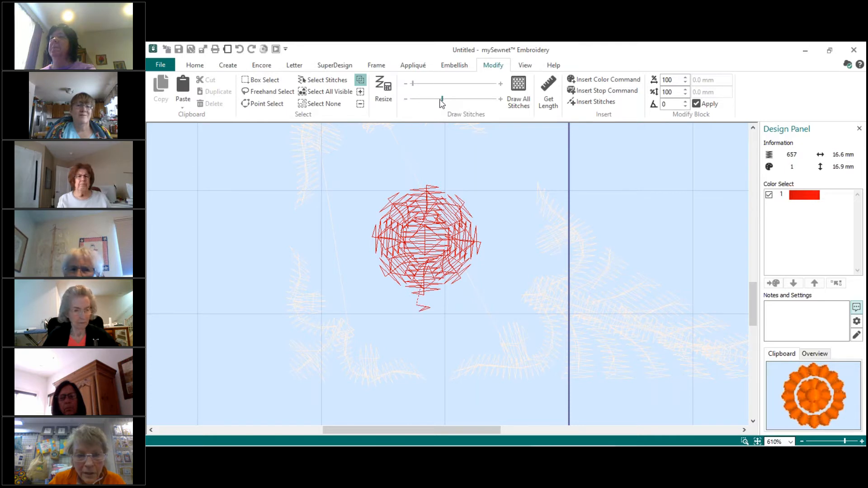
pyautogui.click(405, 99)
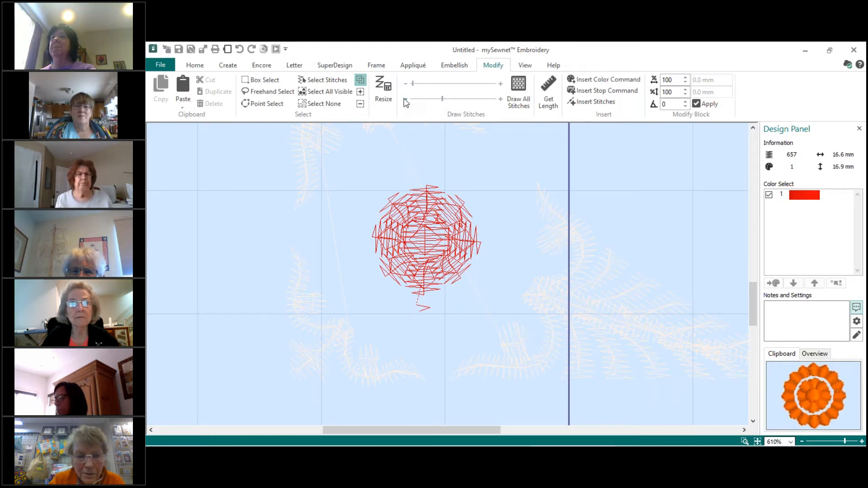
pyautogui.click(405, 99)
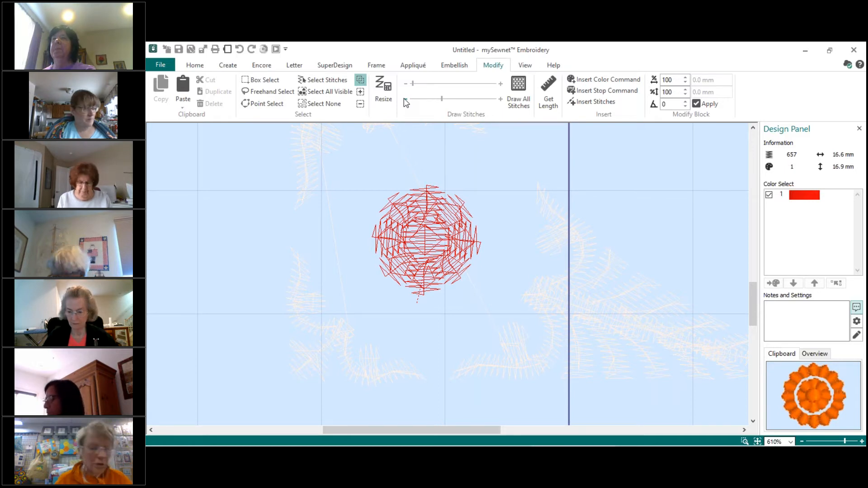
# Return the flower to stitch modification with all of its stitches drawn.
pyautogui.click(504, 101)
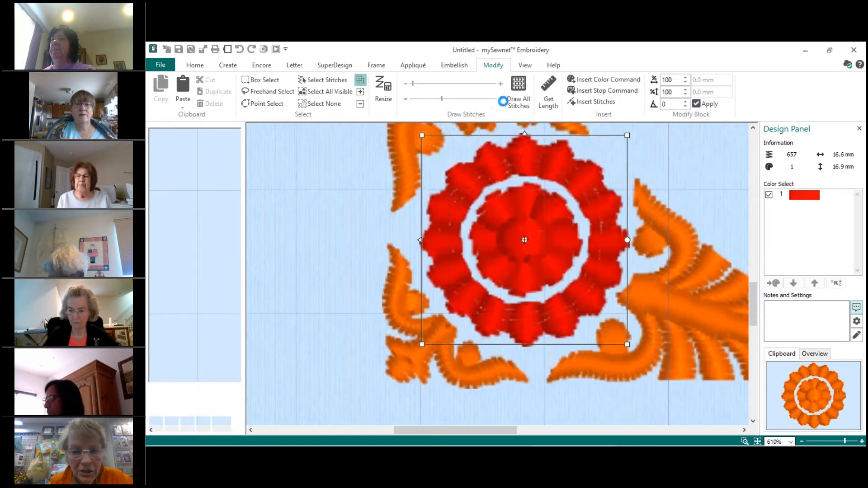
pyautogui.click(376, 64)
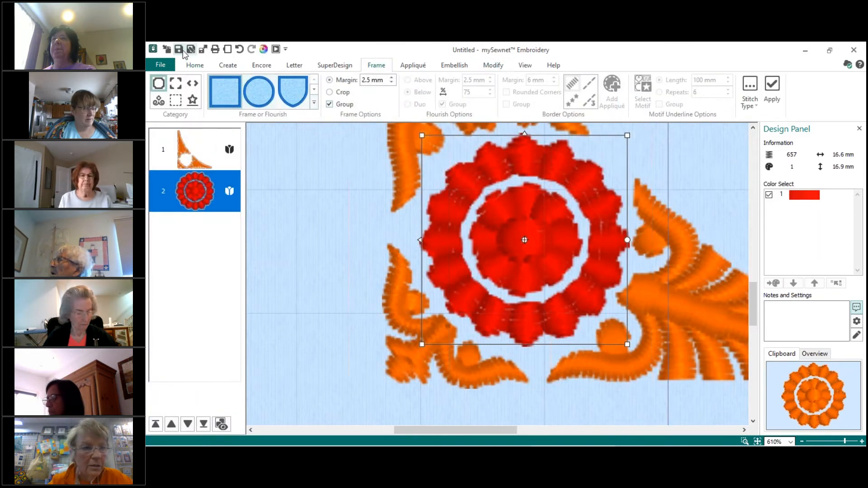
pyautogui.click(195, 66)
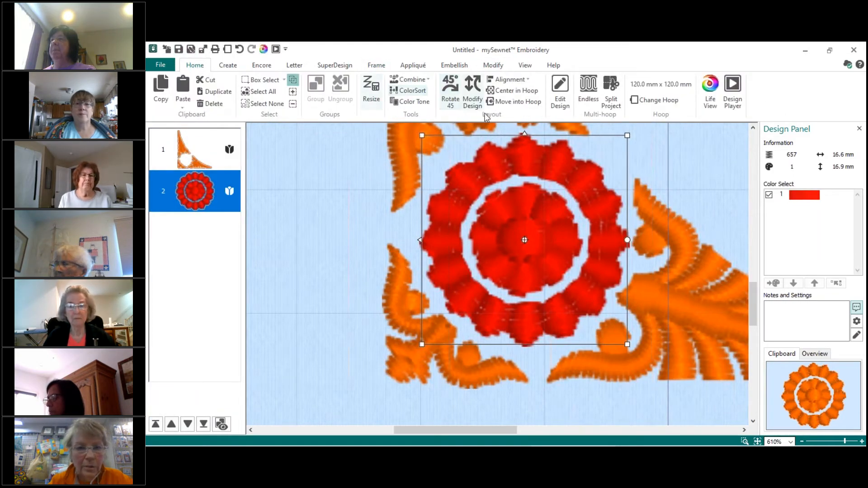
pyautogui.click(492, 66)
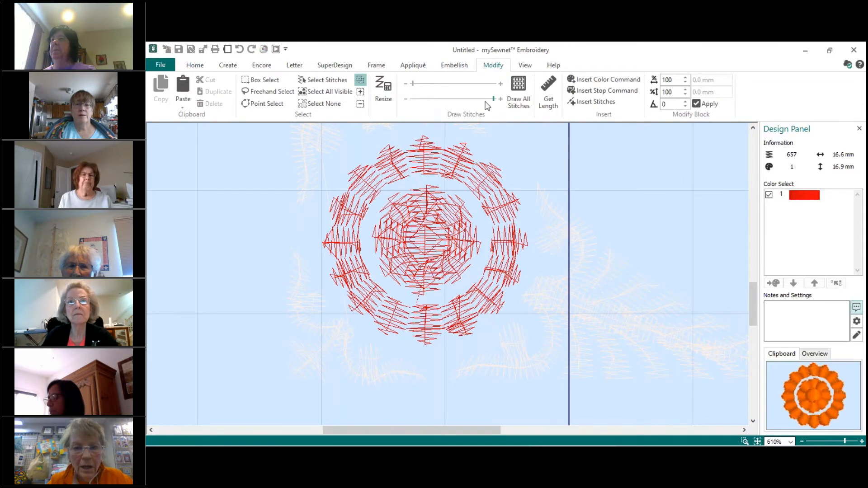
pyautogui.click(517, 87)
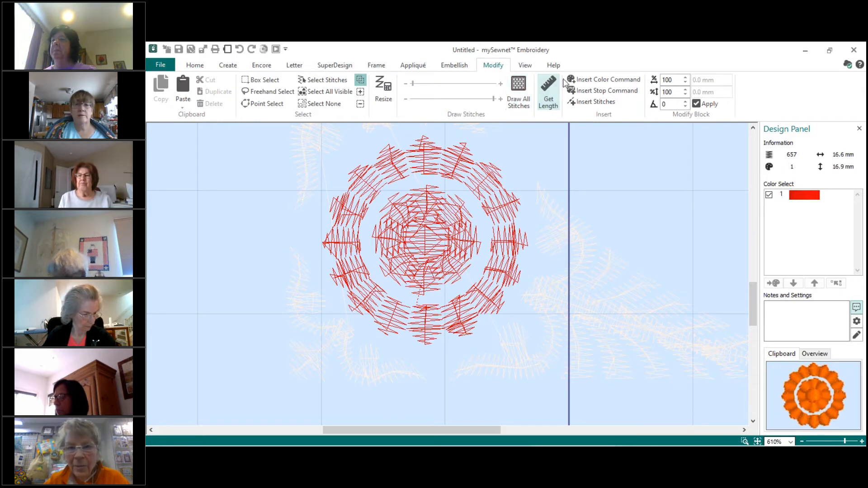
# Insert a color command on the connecting stitch below the inner circle, using thread 2325 Lemon for the outer ring, and leave stitch modification.
pyautogui.click(593, 82)
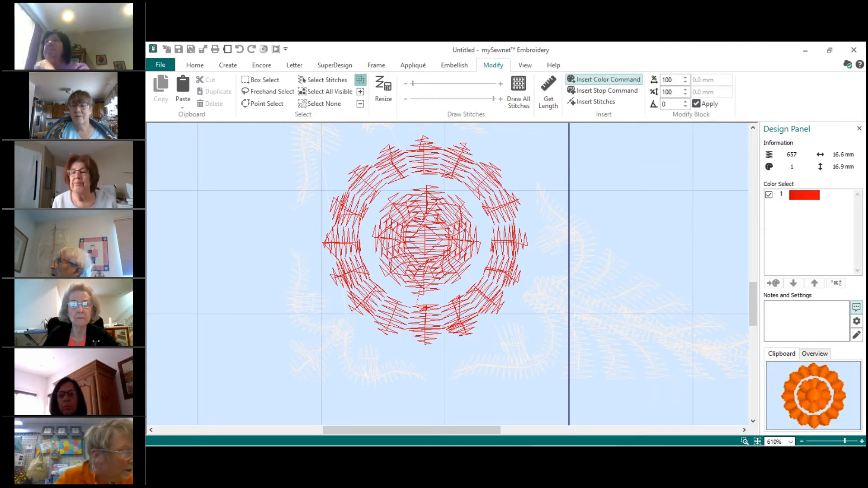
pyautogui.click(420, 307)
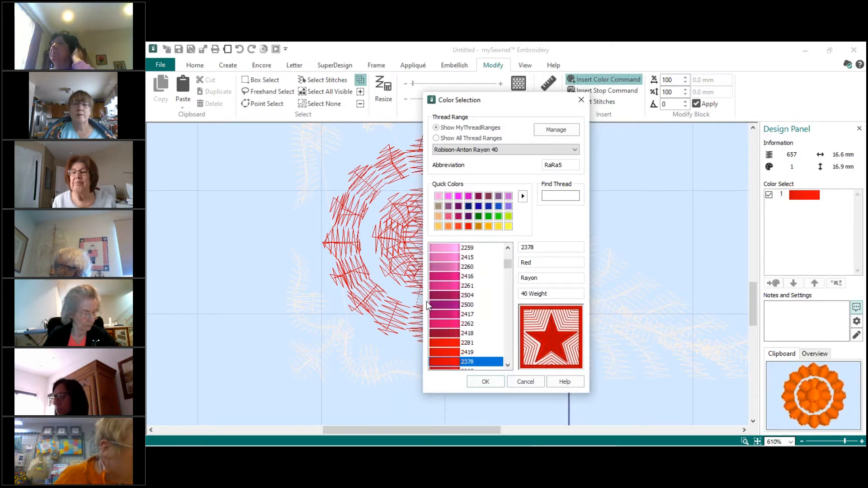
pyautogui.click(498, 226)
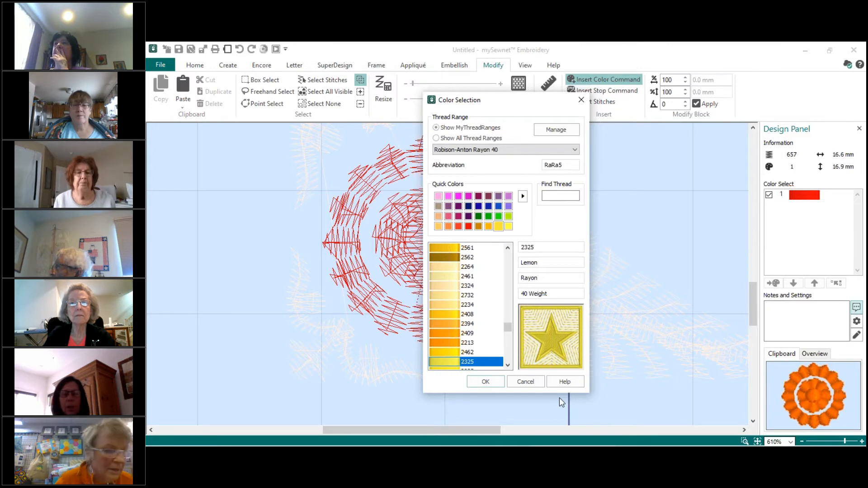
pyautogui.click(484, 381)
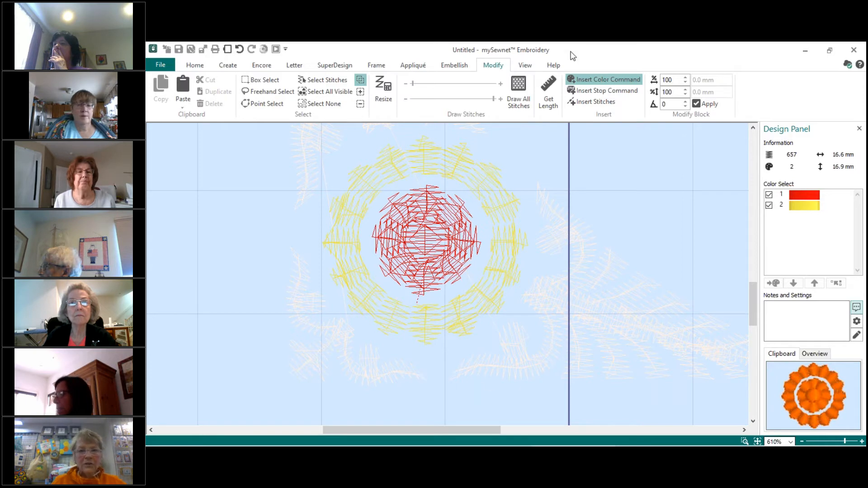
pyautogui.click(602, 82)
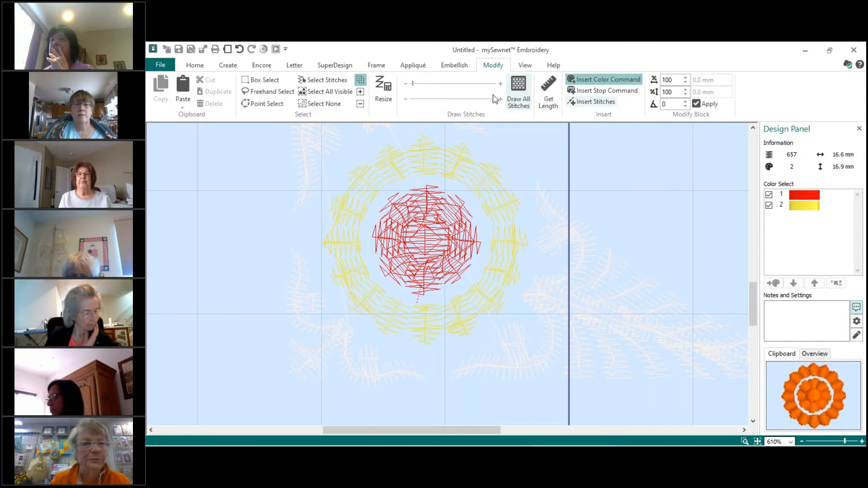
pyautogui.click(196, 66)
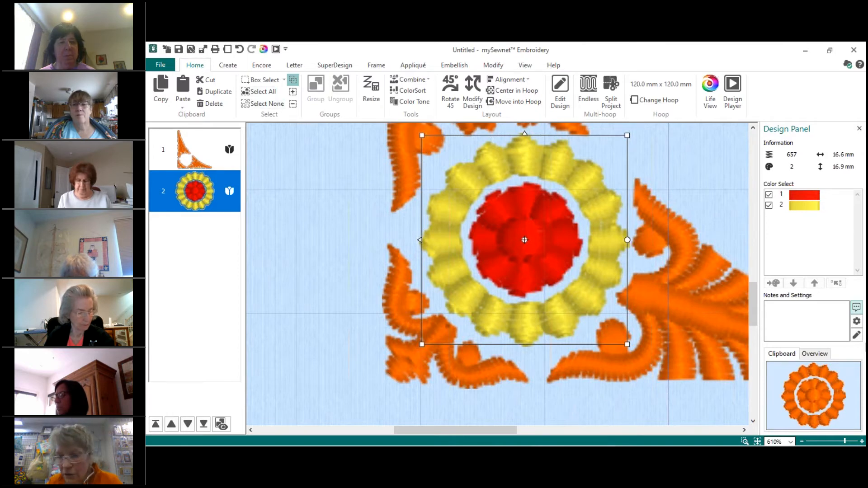
# Select the corner design on its own and change its thread to Robison-Anton Rayon 40 color 2378 Red.
pyautogui.click(801, 307)
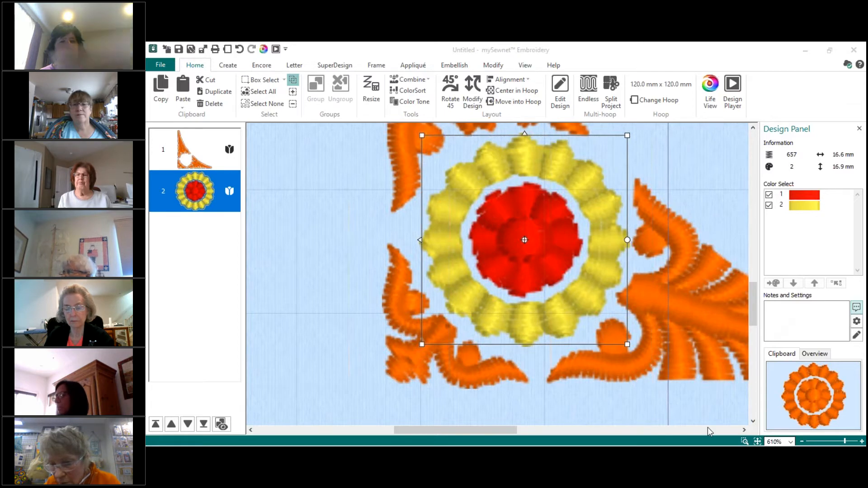
pyautogui.click(758, 442)
pyautogui.click(757, 442)
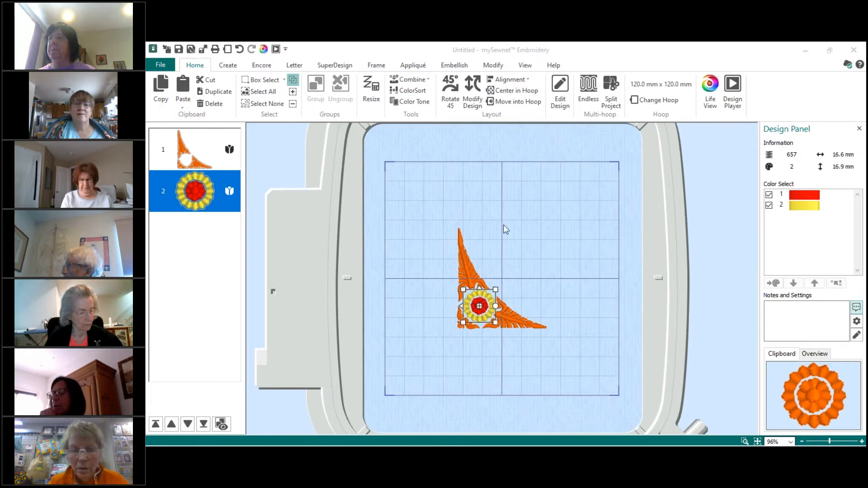
pyautogui.click(549, 216)
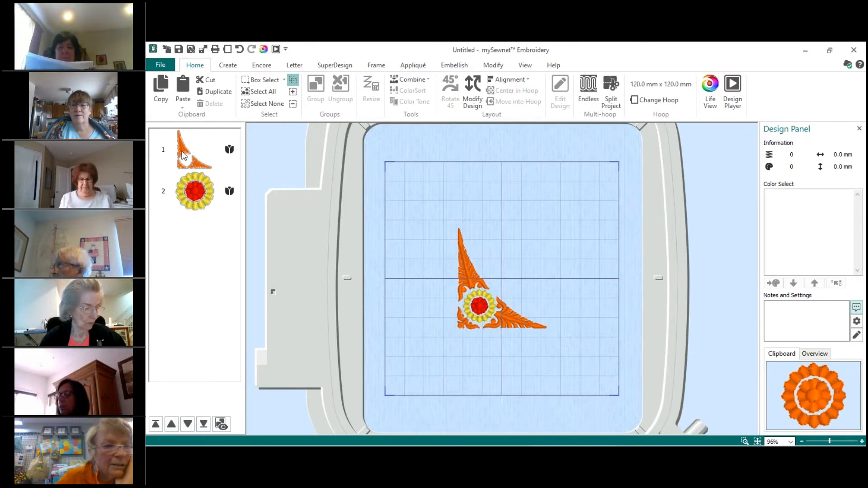
pyautogui.click(206, 155)
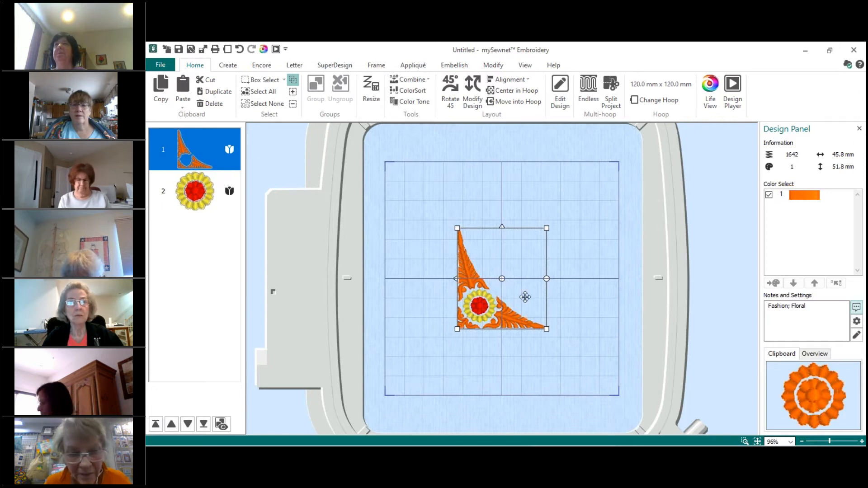
pyautogui.doubleClick(805, 195)
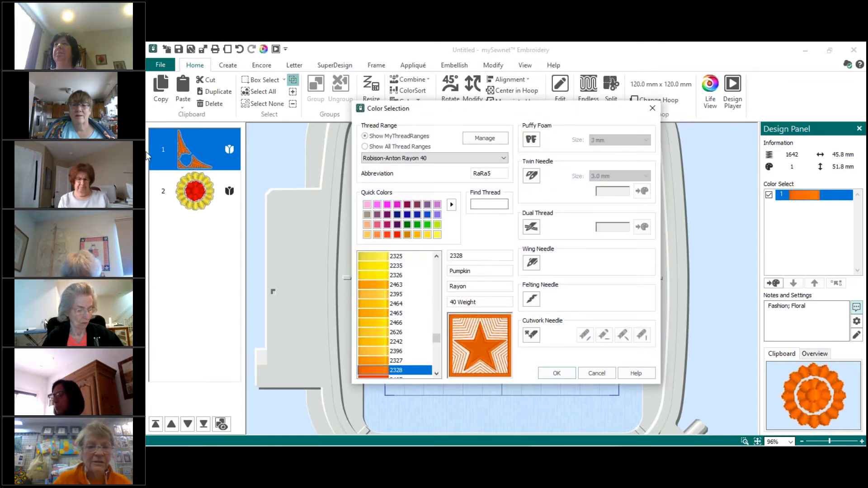
pyautogui.click(397, 234)
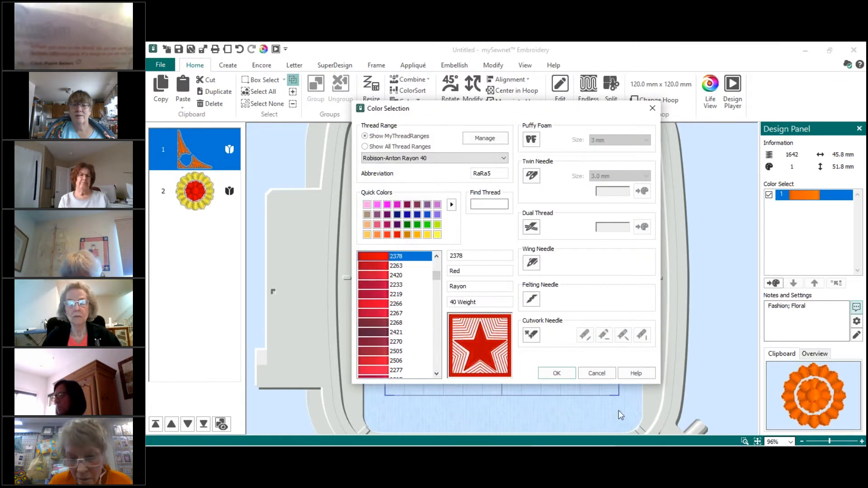
pyautogui.click(556, 373)
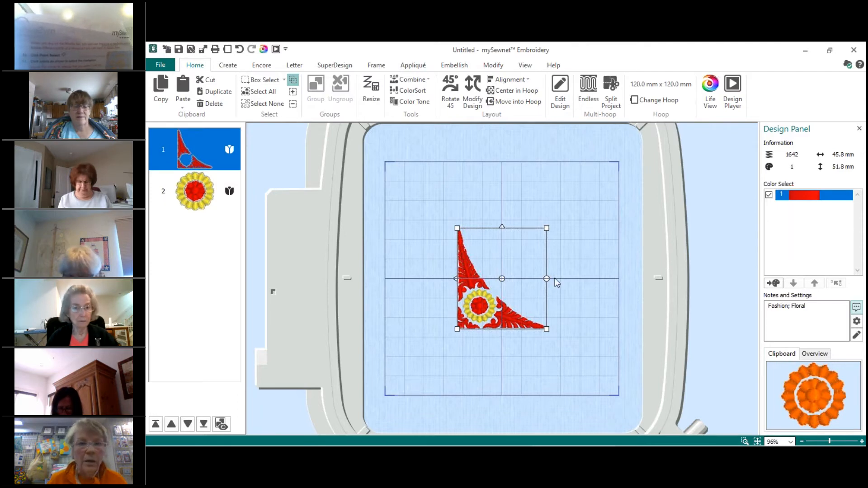
# Combine the corner and flower into a single embroidery and flip it vertically.
pyautogui.click(428, 81)
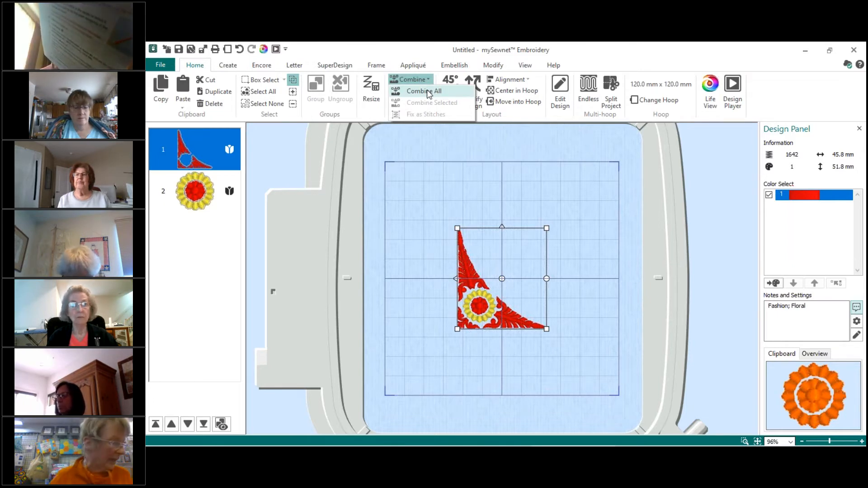
pyautogui.click(427, 89)
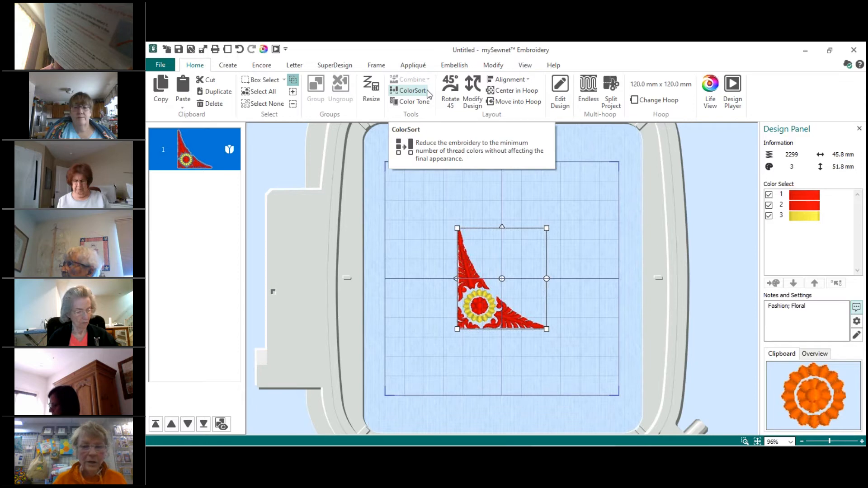
pyautogui.click(502, 228)
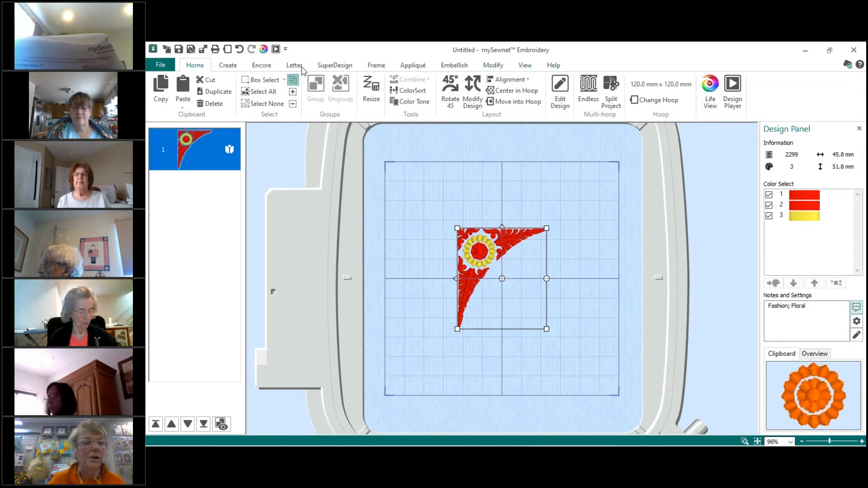
# Apply an Encore straight-line layout to the corner with alternate copies mirrored and 2 repeats, keeping the copies grouped.
pyautogui.click(265, 69)
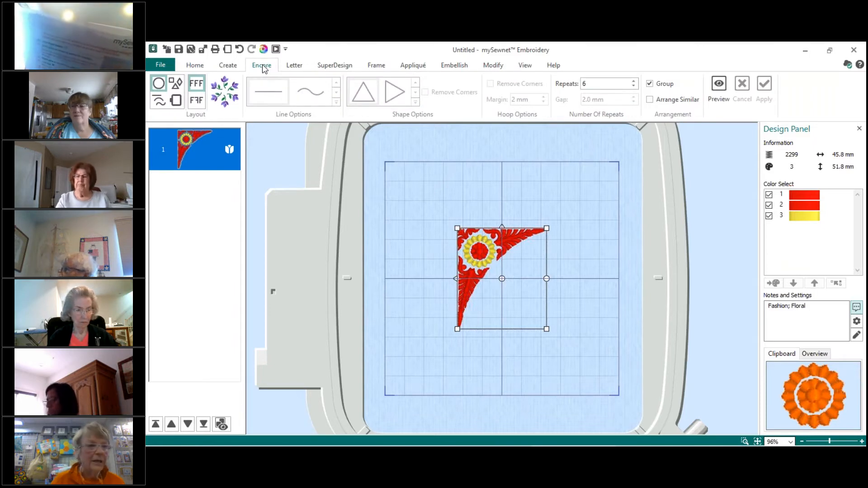
pyautogui.click(158, 103)
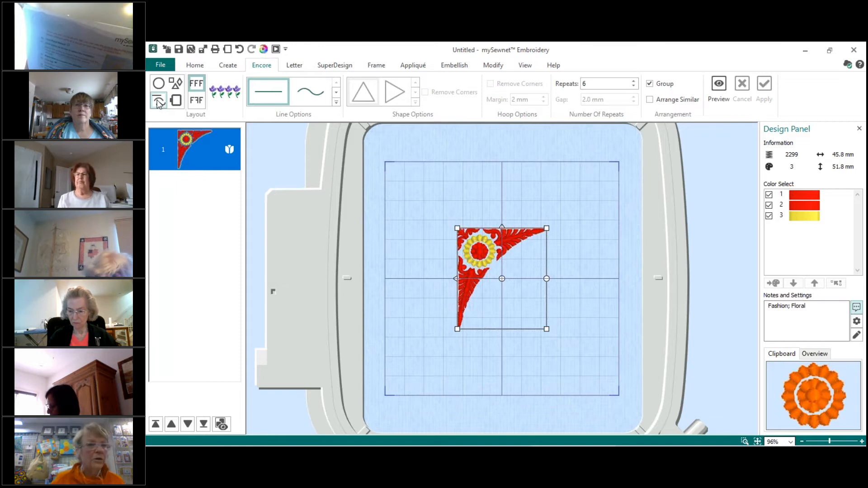
pyautogui.click(194, 102)
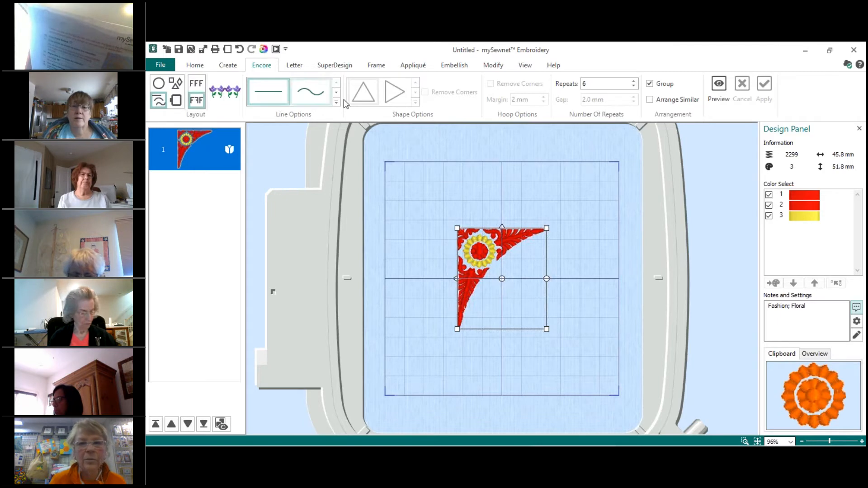
pyautogui.doubleClick(587, 83)
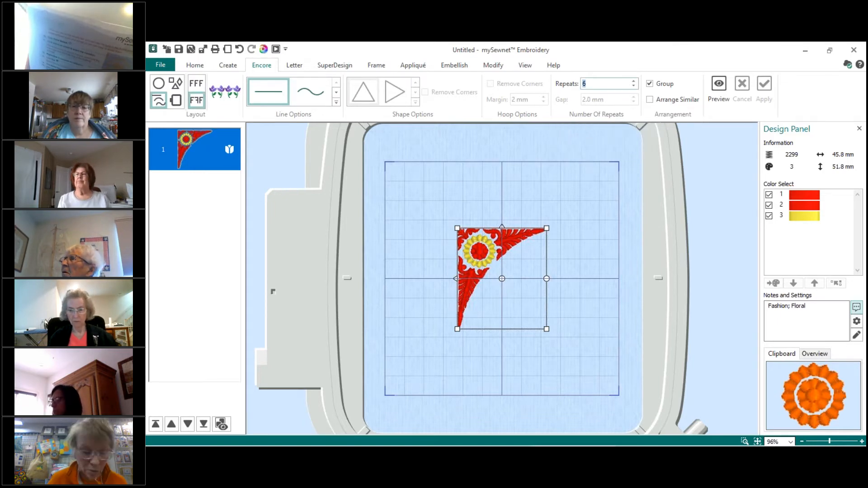
pyautogui.write('2')
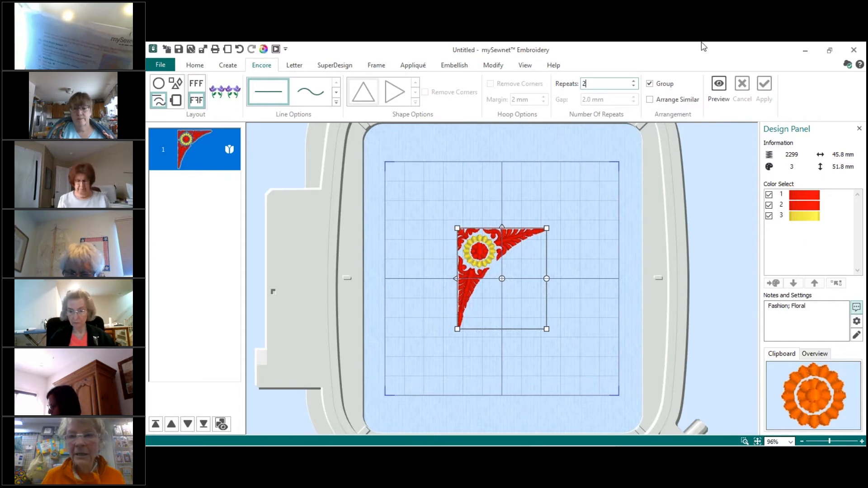
pyautogui.click(719, 86)
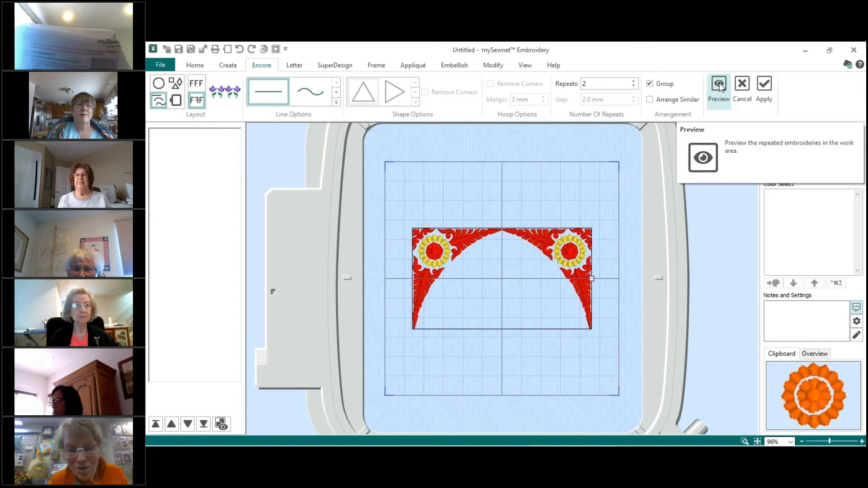
pyautogui.click(765, 86)
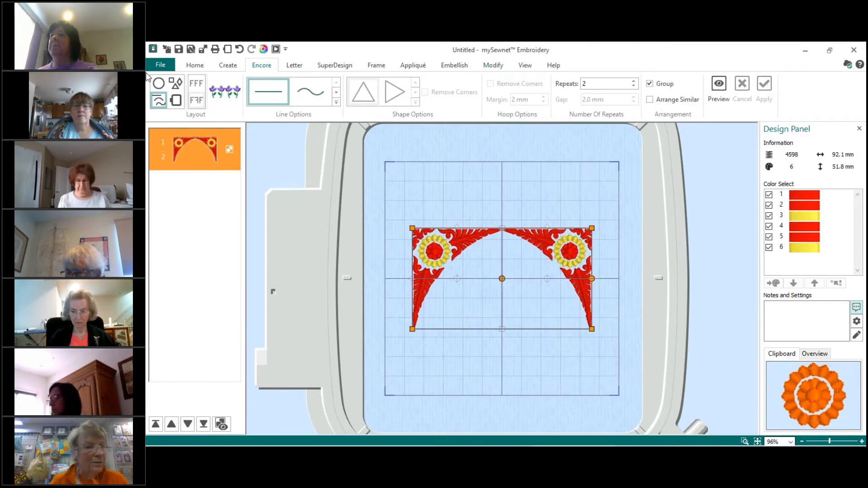
# Preview an Encore circle layout of the grouped corner pair with 2 repeats.
pyautogui.click(195, 66)
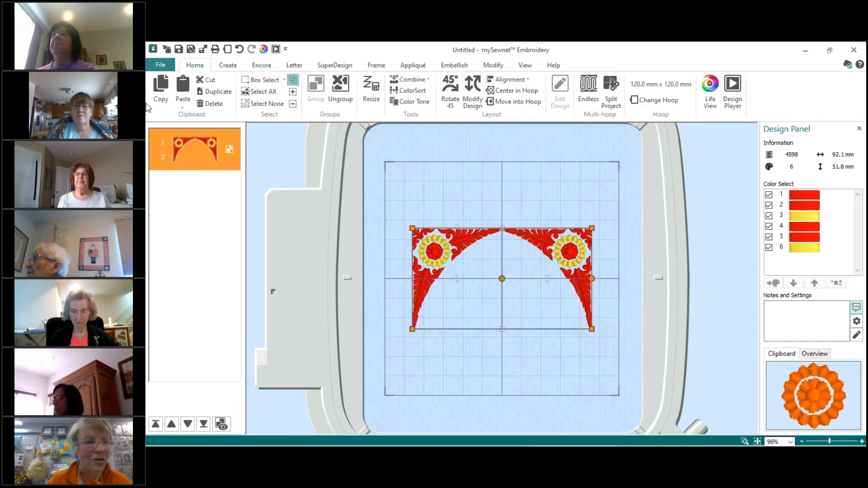
pyautogui.click(258, 68)
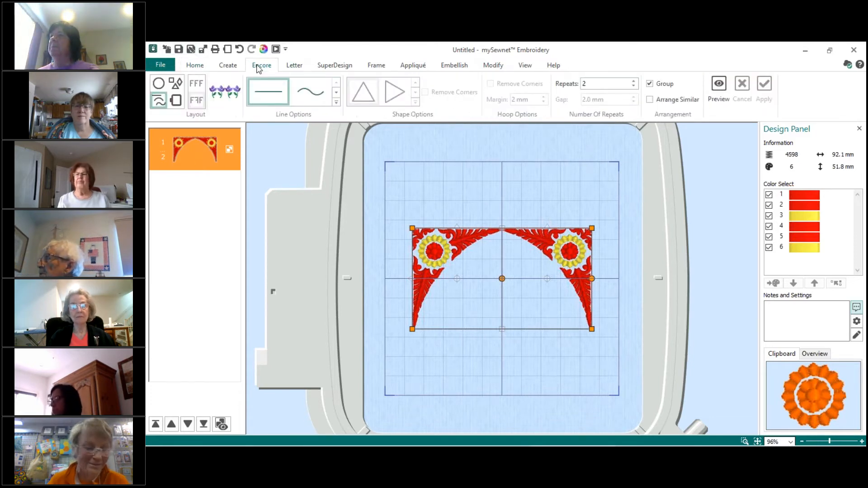
pyautogui.click(158, 83)
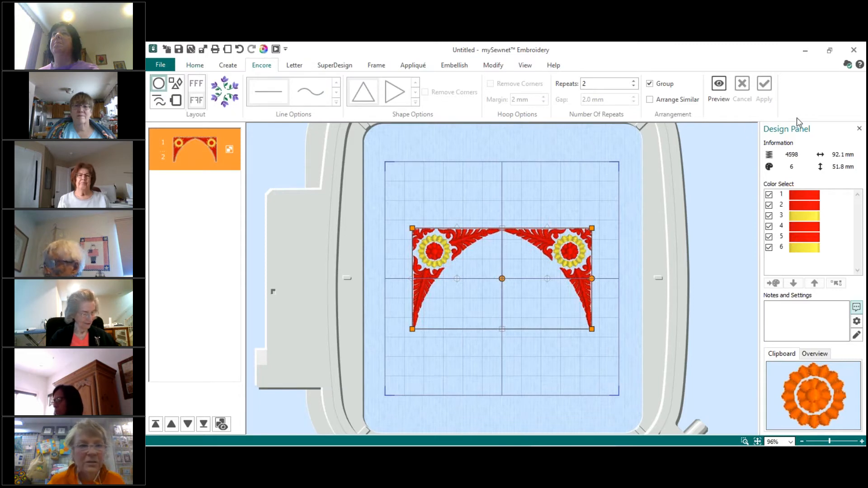
pyautogui.click(718, 86)
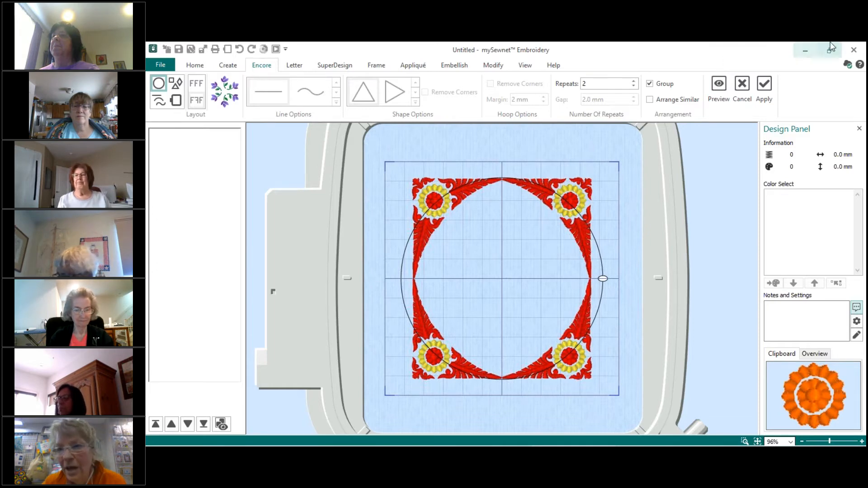
# Apply the Encore circle layout of the grouped corner pair with 2 repeats.
pyautogui.click(763, 82)
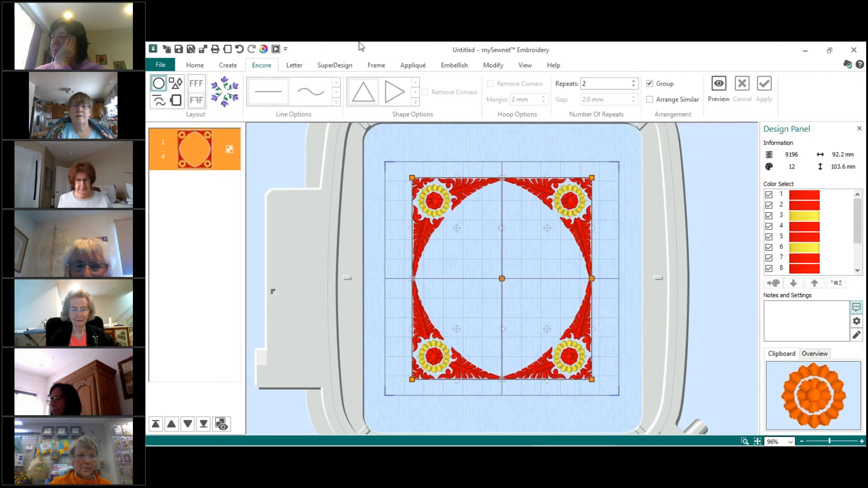
# Browse the lettering fonts and choose the monogram font Tempus UC 35-60mm.
pyautogui.click(296, 67)
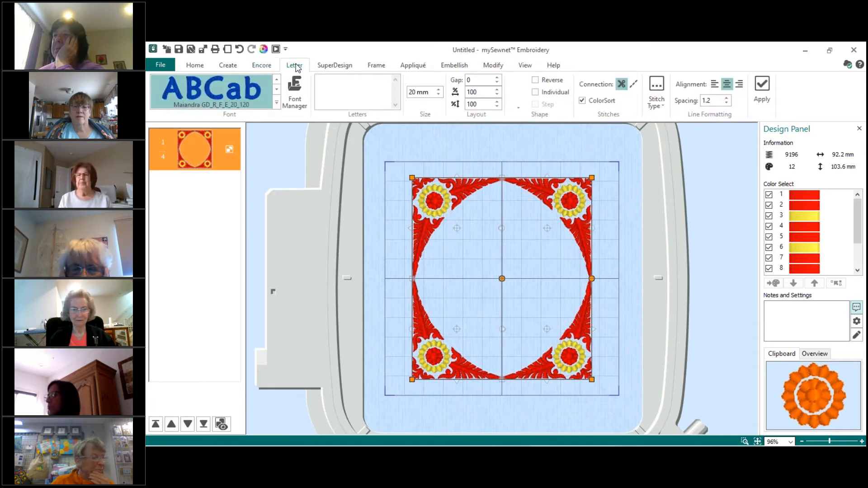
pyautogui.click(277, 103)
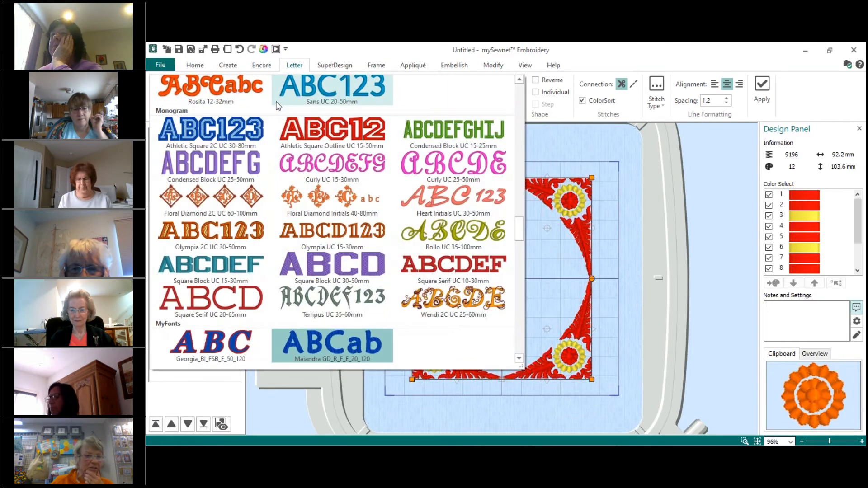
pyautogui.scroll(5, 277, 105)
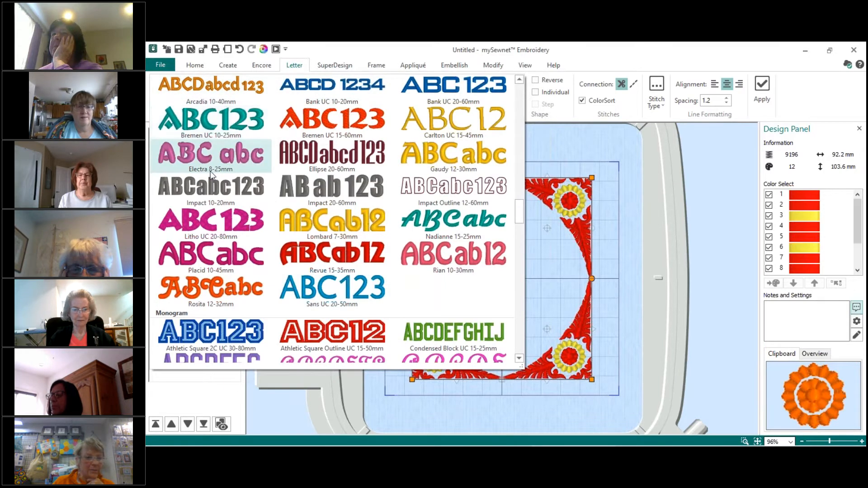
pyautogui.scroll(-5, 221, 297)
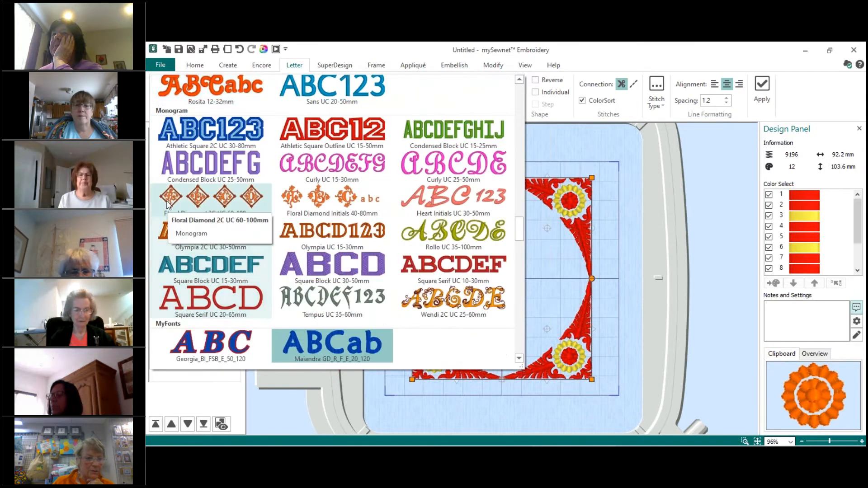
pyautogui.scroll(3, 163, 181)
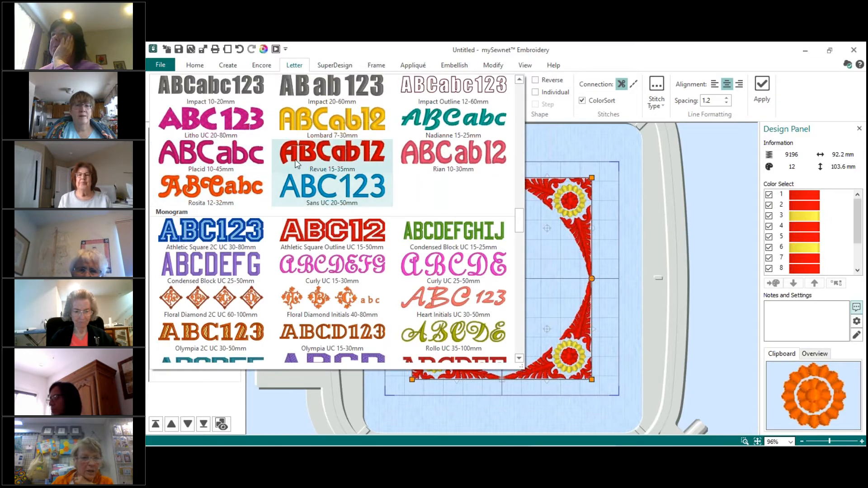
pyautogui.scroll(-3, 413, 238)
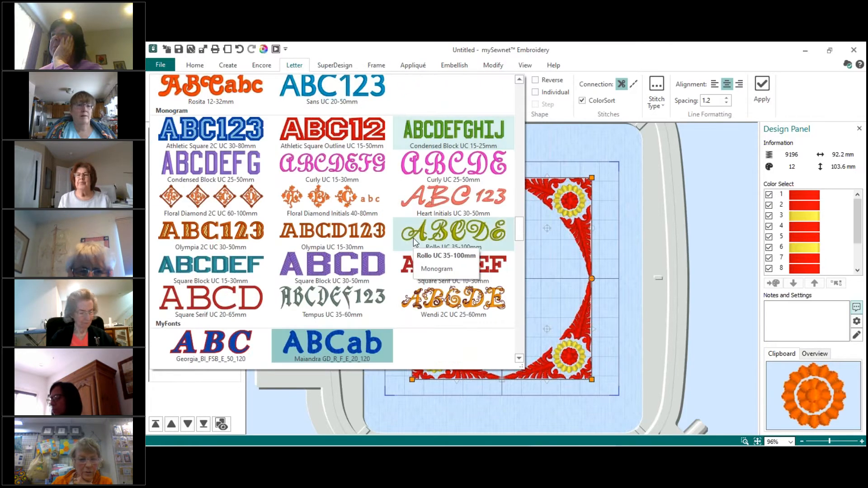
pyautogui.click(312, 299)
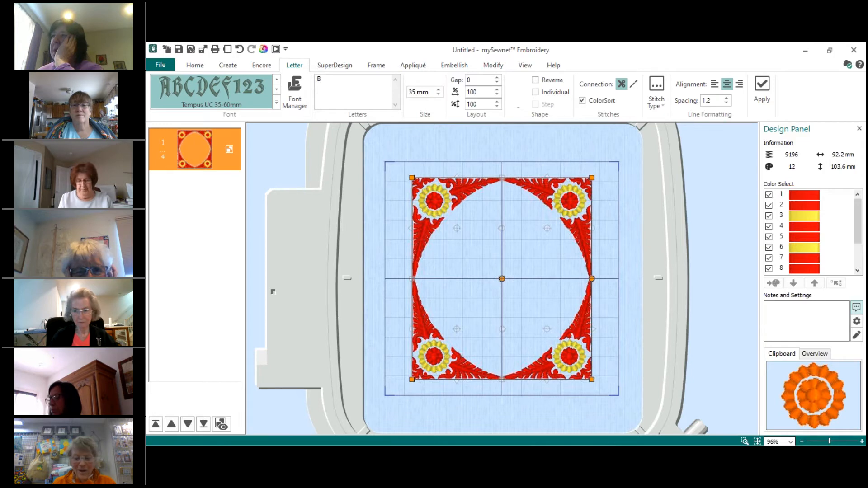
# Set the lettering size to 60 mm and add a letter S inside the corner frame, with the frame deselected.
pyautogui.press('BackSpace')
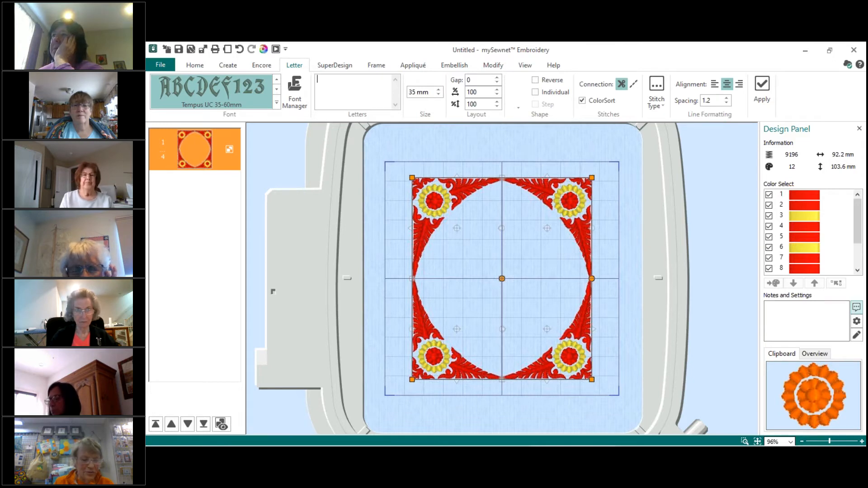
pyautogui.write('S')
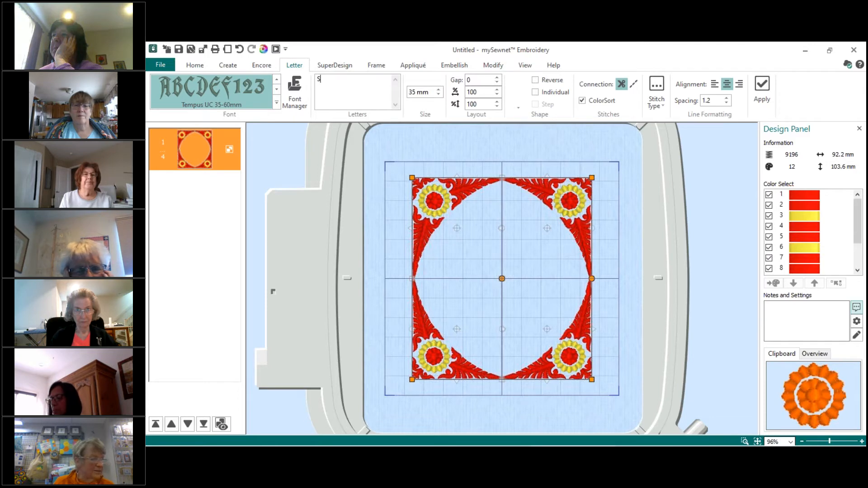
pyautogui.click(416, 92)
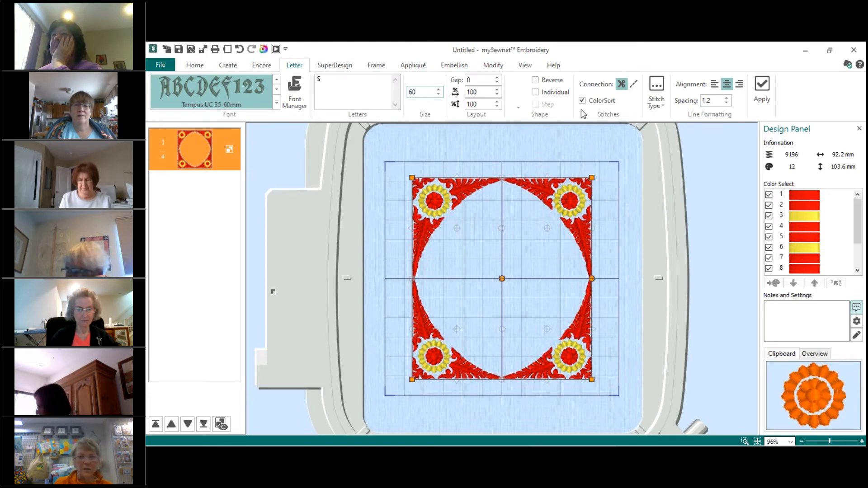
pyautogui.click(519, 111)
pyautogui.click(518, 111)
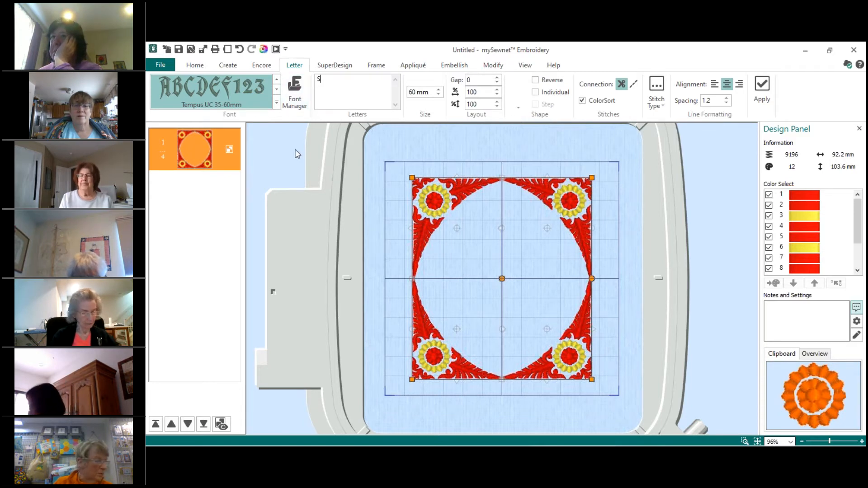
pyautogui.click(286, 156)
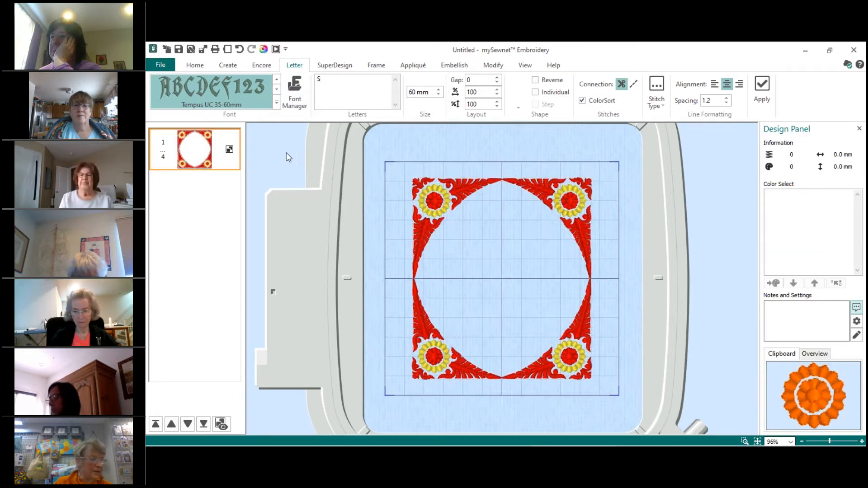
pyautogui.click(761, 84)
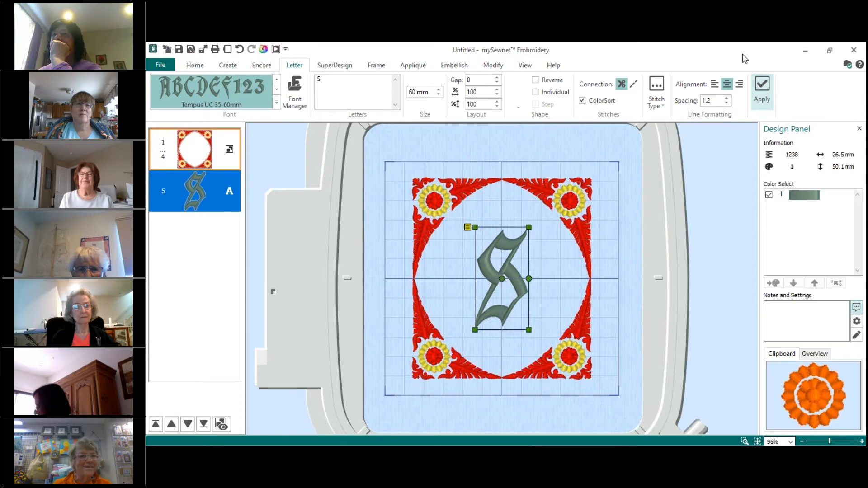
# Replace the lettering text with B and add it as a separate 60 mm letter.
pyautogui.doubleClick(319, 79)
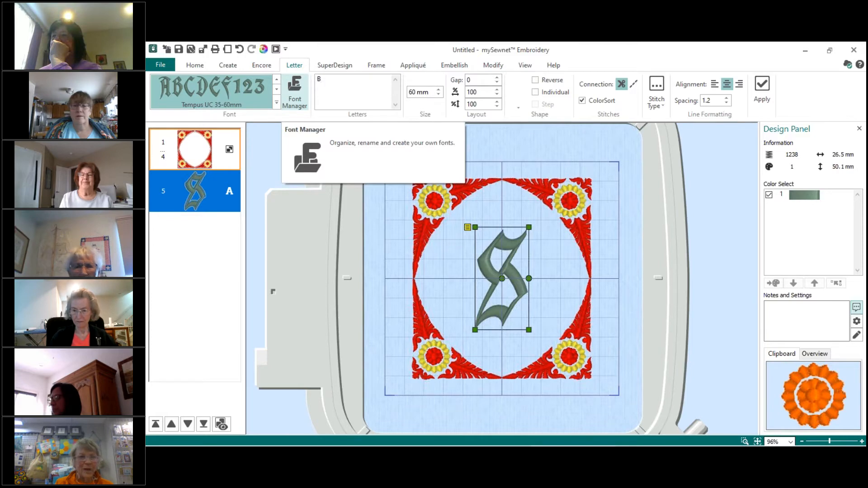
pyautogui.write('B')
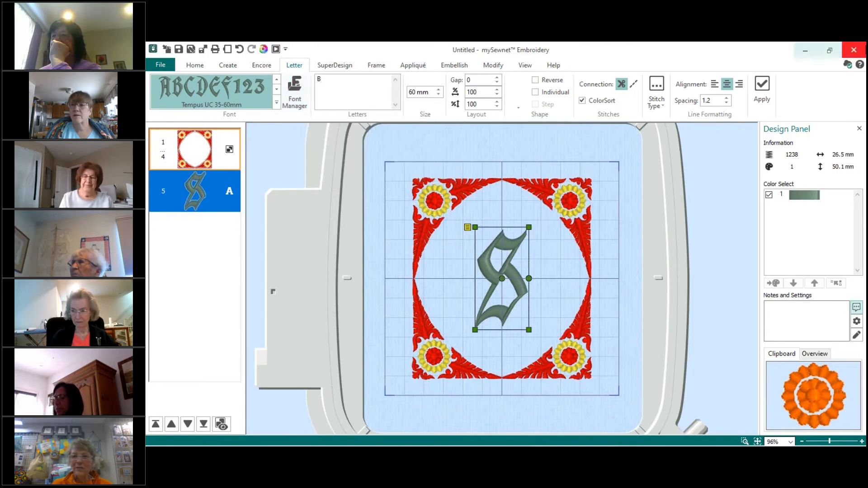
pyautogui.click(762, 85)
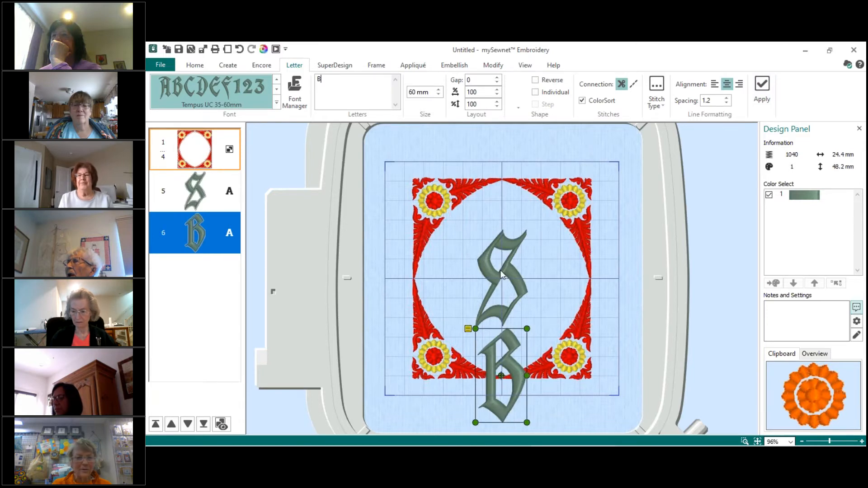
# Delete the letter S and move the letter B to the center of the frame.
pyautogui.click(186, 190)
pyautogui.rightClick(187, 190)
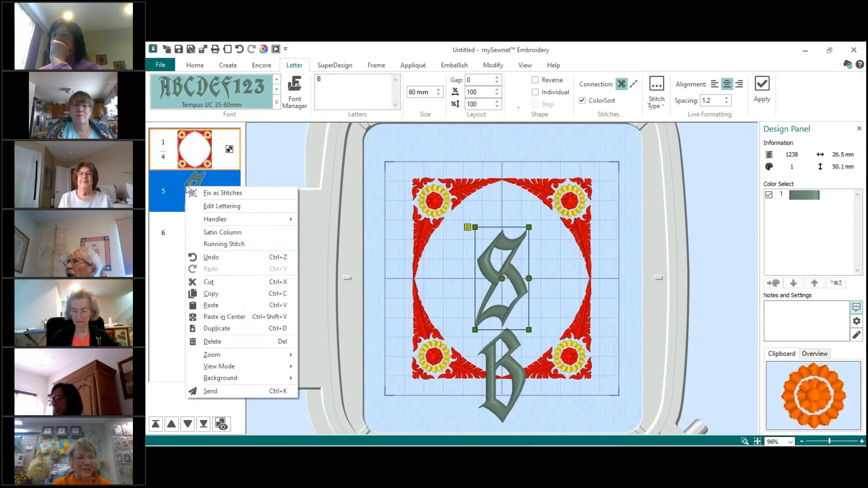
pyautogui.click(215, 342)
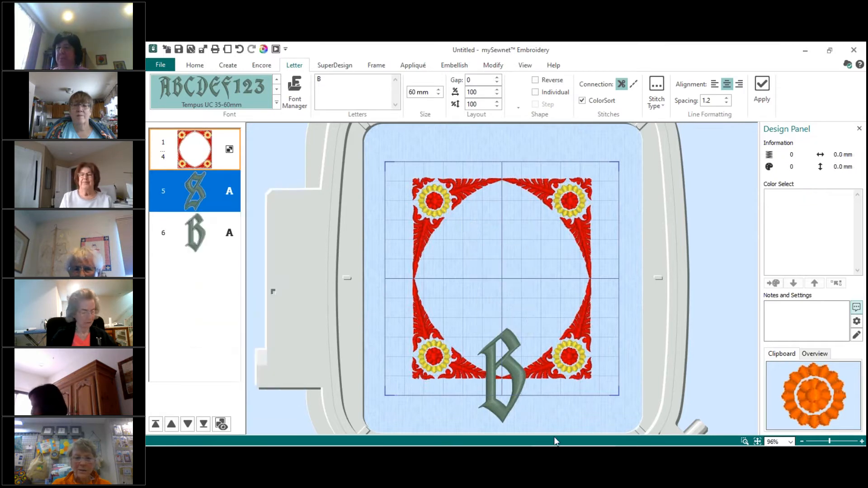
pyautogui.click(501, 375)
pyautogui.moveTo(492, 362); pyautogui.dragTo(495, 272)
pyautogui.click(495, 273)
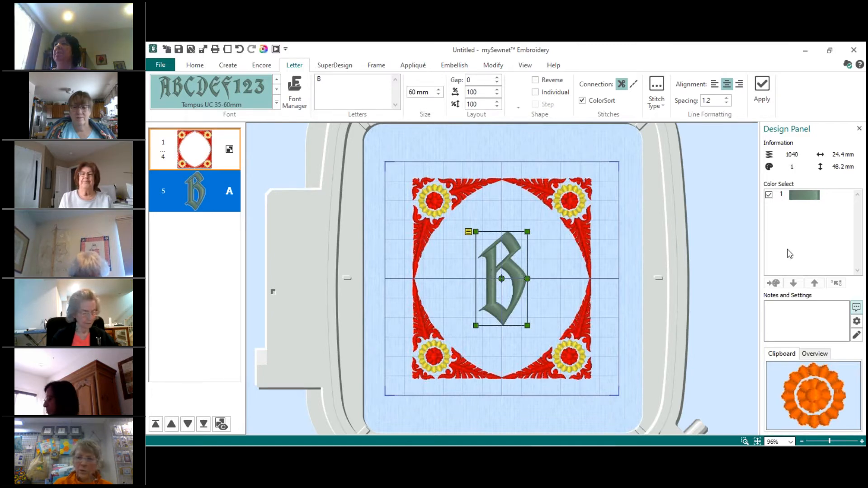
# Change the letter B's thread to Robison-Anton Rayon 40 color 2378 Red.
pyautogui.moveTo(797, 195)
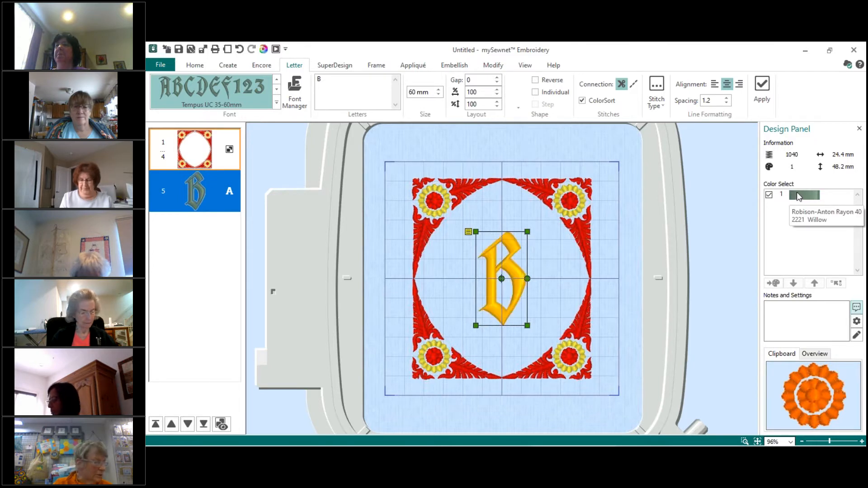
pyautogui.doubleClick(796, 194)
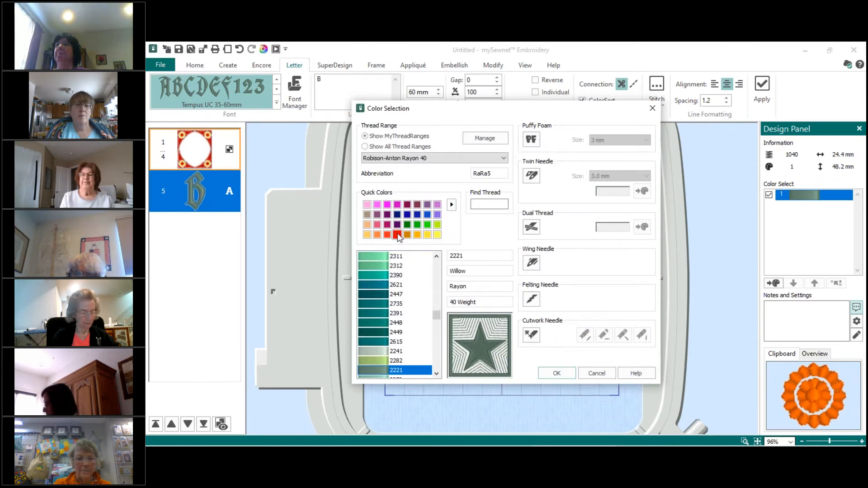
pyautogui.click(397, 234)
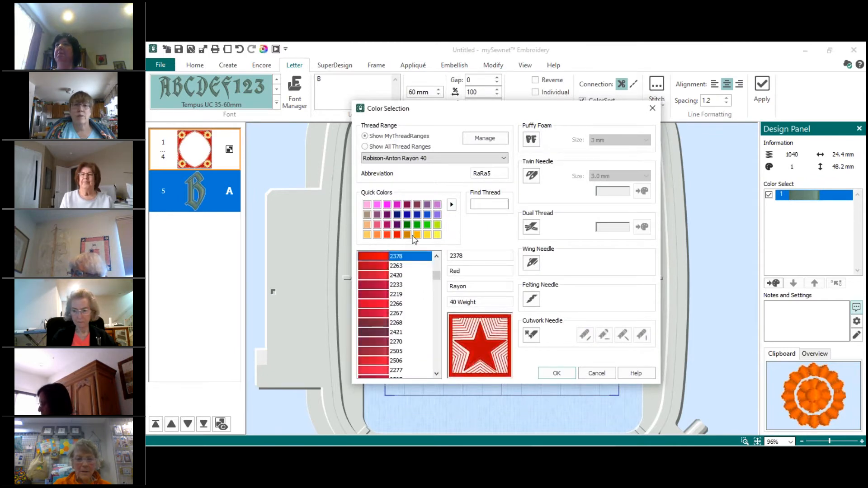
pyautogui.click(552, 373)
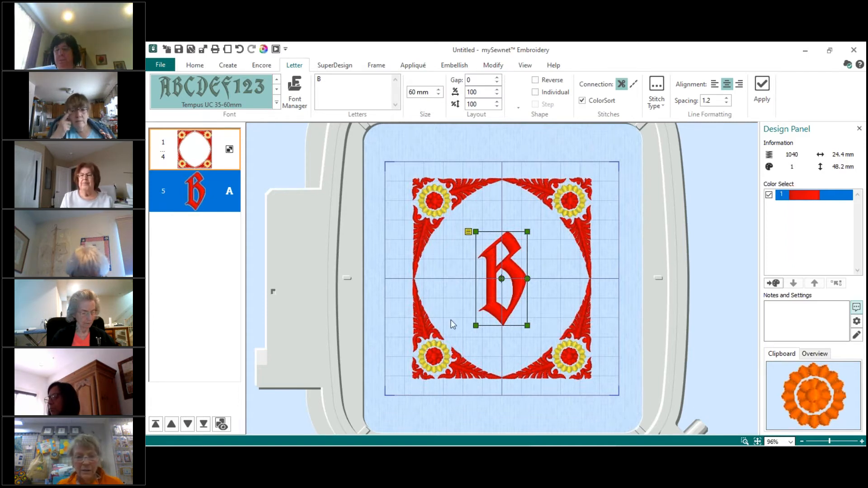
pyautogui.click(468, 233)
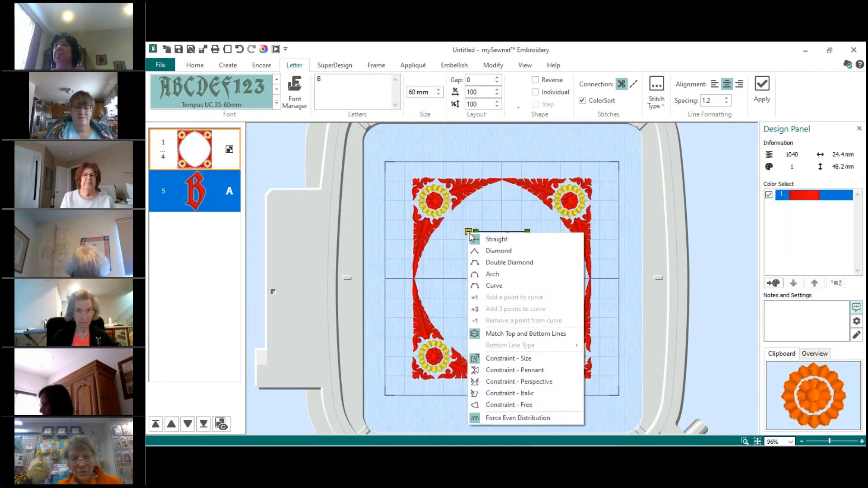
pyautogui.click(495, 216)
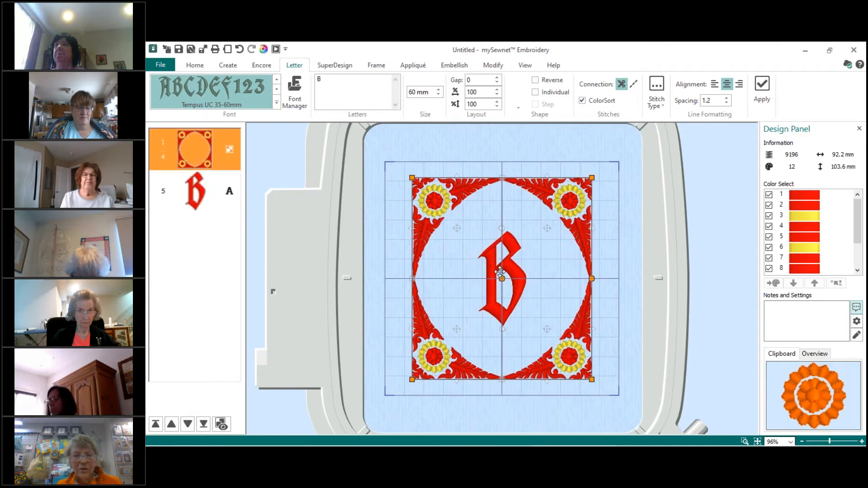
pyautogui.click(195, 191)
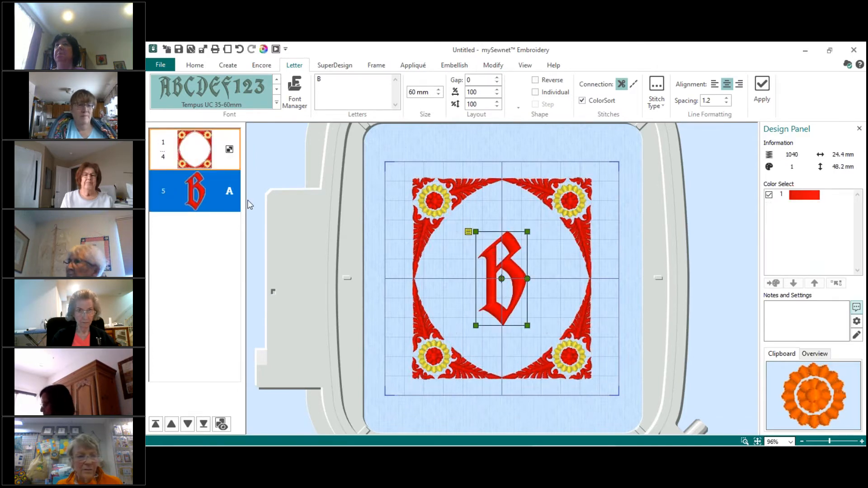
# Enable Zigzag underlay in the satin column settings of the letter B.
pyautogui.rightClick(487, 255)
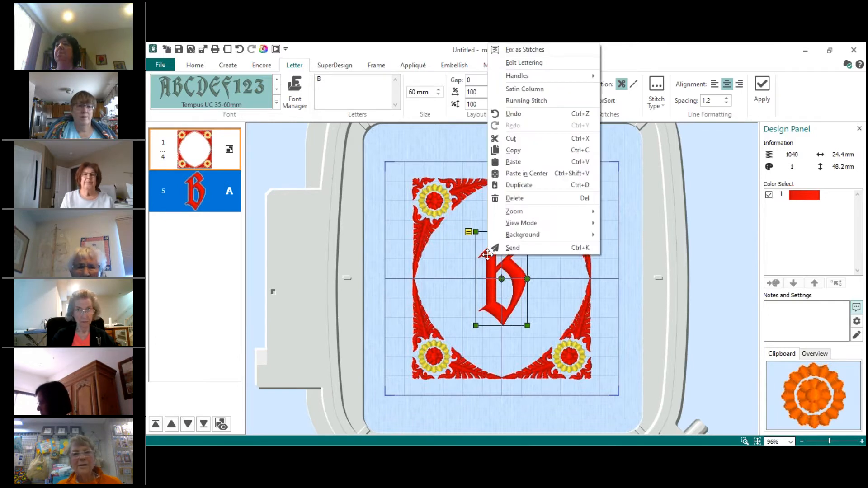
pyautogui.click(514, 90)
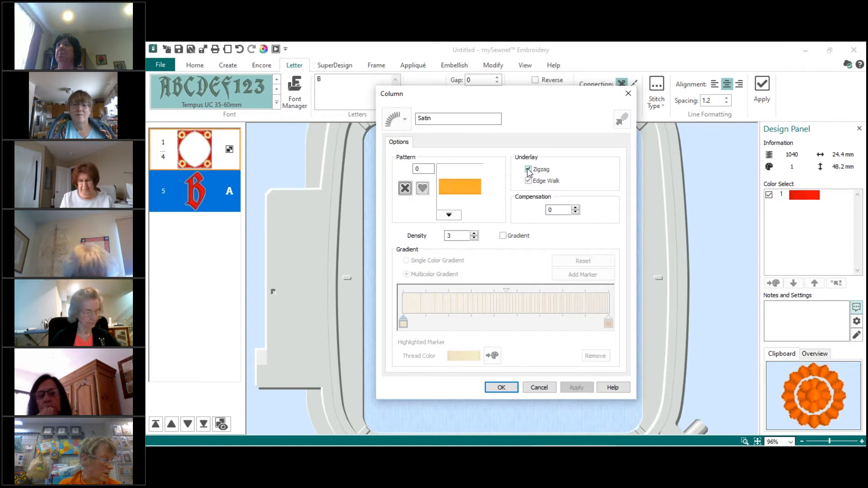
pyautogui.click(501, 388)
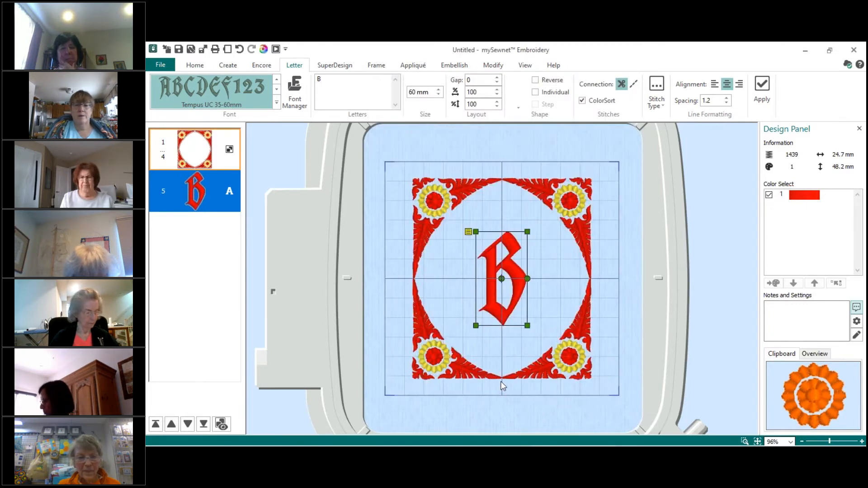
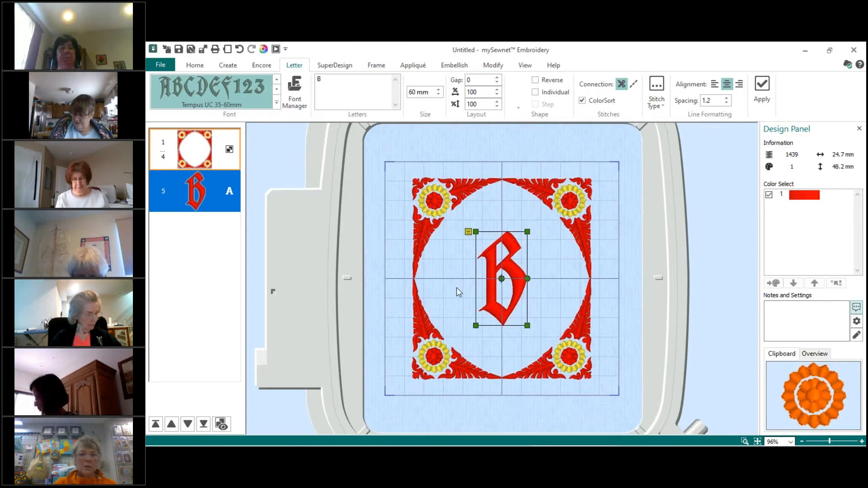
# Combine only the grouped corner frame into a single embroidery, leaving the letter B separate.
pyautogui.click(195, 67)
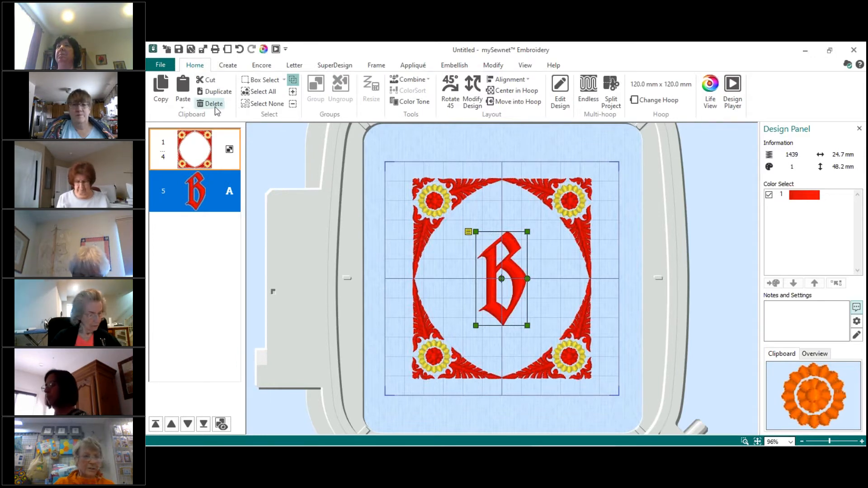
pyautogui.click(188, 150)
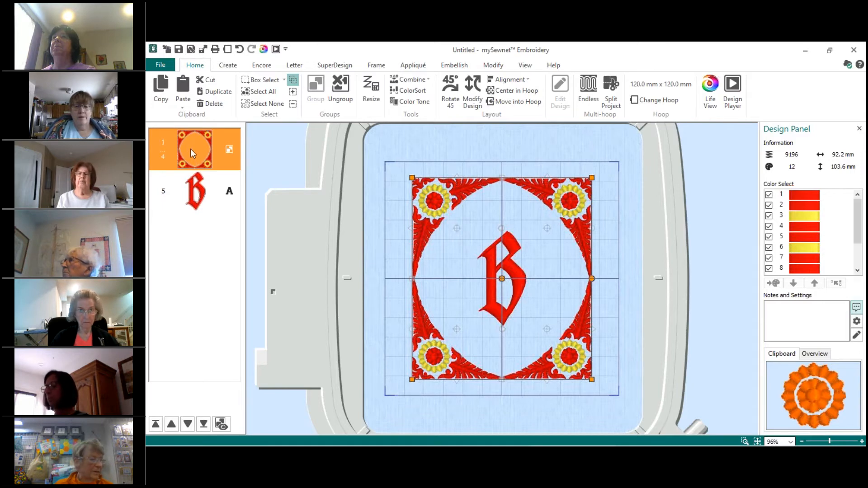
pyautogui.click(428, 82)
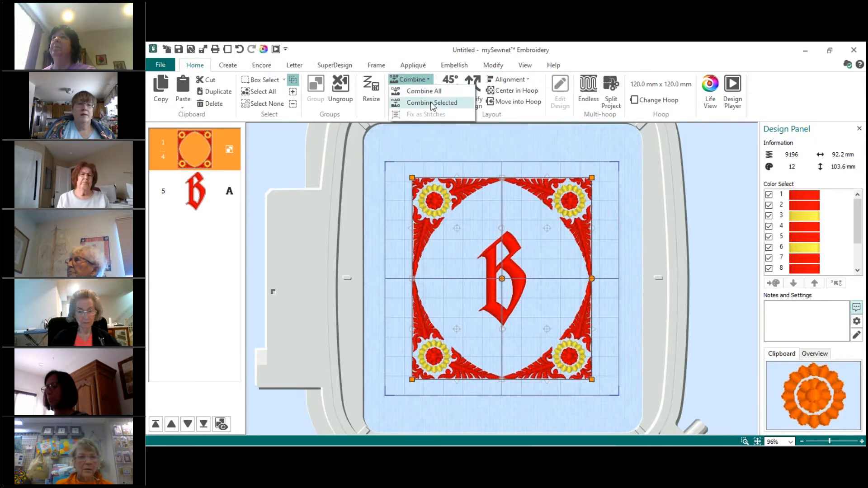
pyautogui.click(432, 104)
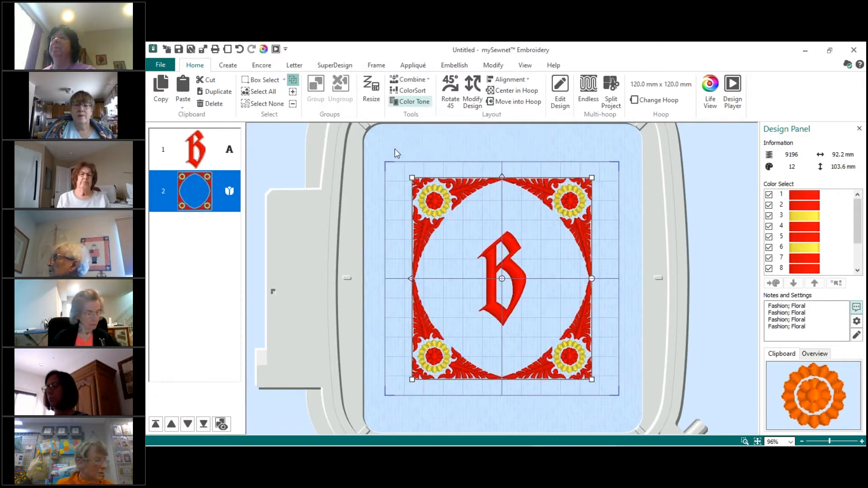
# Run ColorSort on the combined corner frame and open it for editing in Stitch Editor.
pyautogui.click(406, 94)
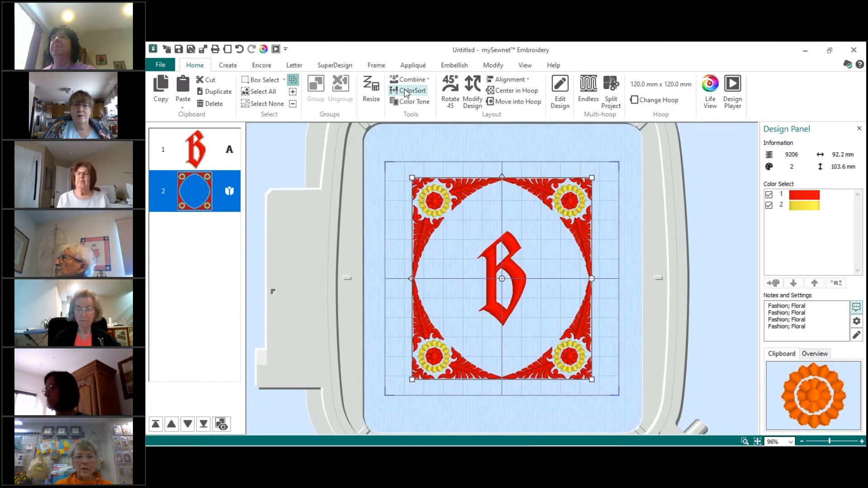
pyautogui.click(560, 86)
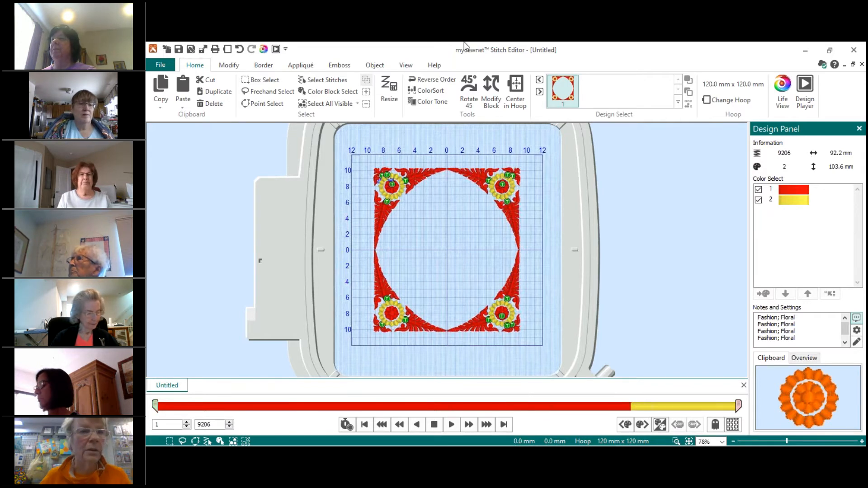
# Outline the frame with a Border Embroidery shape at a 5 mm margin and choose the motif stitch type.
pyautogui.click(264, 66)
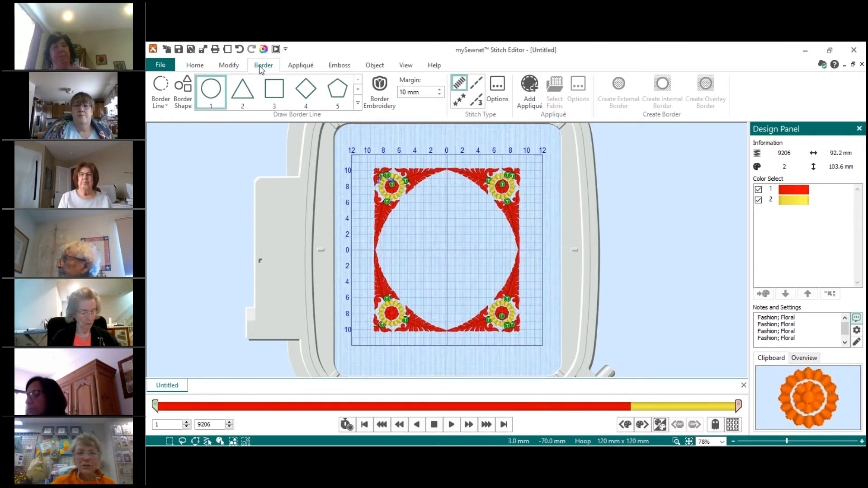
pyautogui.click(387, 85)
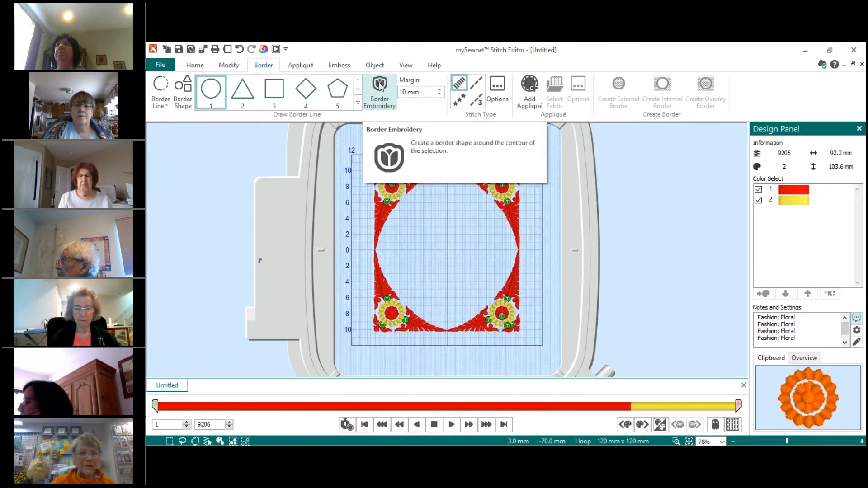
pyautogui.click(379, 85)
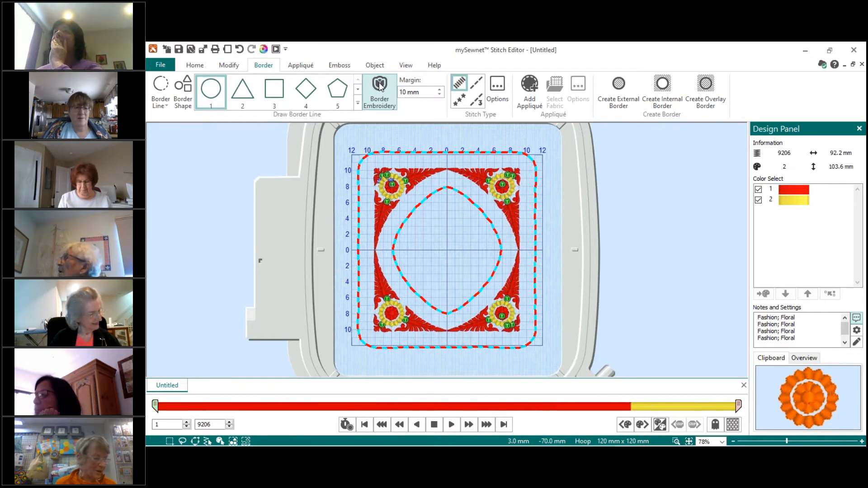
pyautogui.click(380, 86)
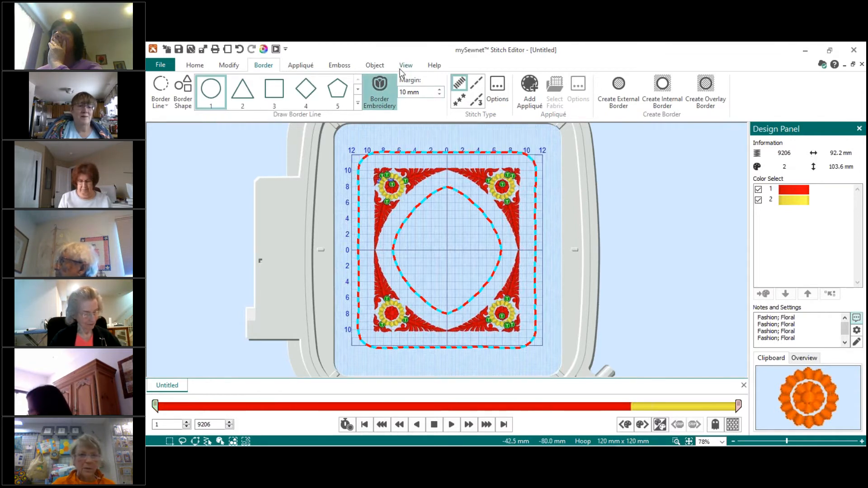
pyautogui.doubleClick(422, 91)
pyautogui.write('5')
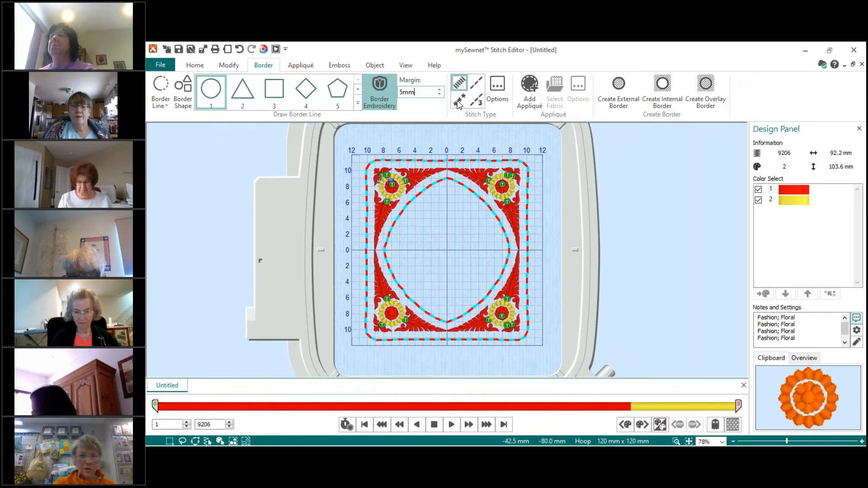
pyautogui.press('Return')
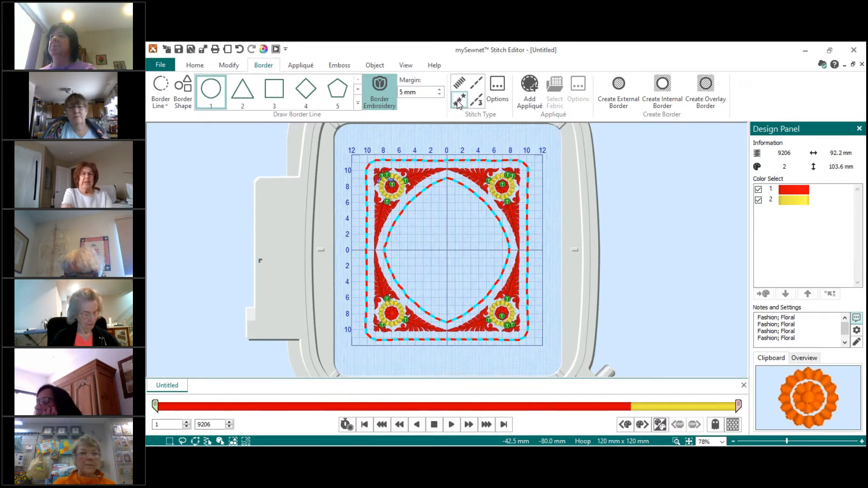
# Set the border's motif line to pattern 13 from the Candlewicking 2 category in the Universal group.
pyautogui.click(497, 86)
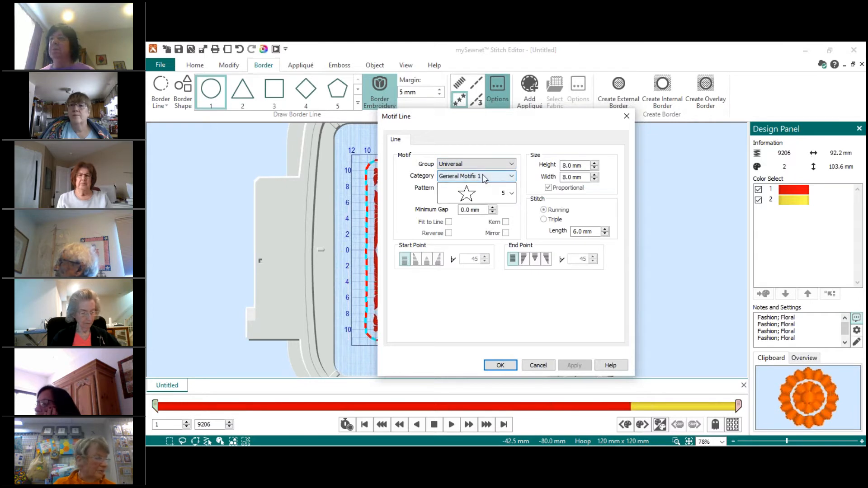
pyautogui.click(512, 177)
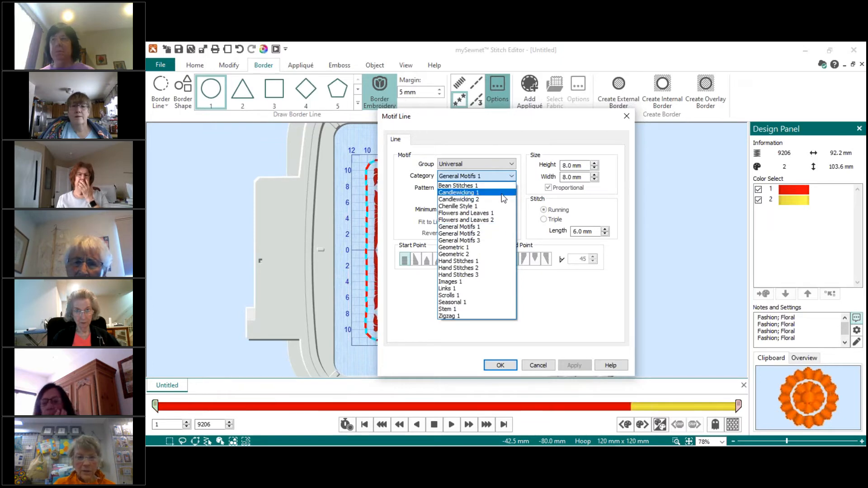
pyautogui.click(478, 199)
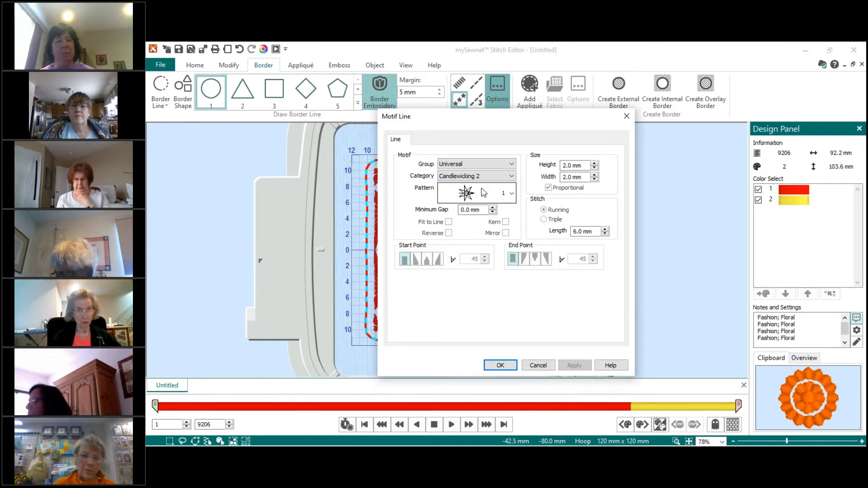
pyautogui.click(511, 194)
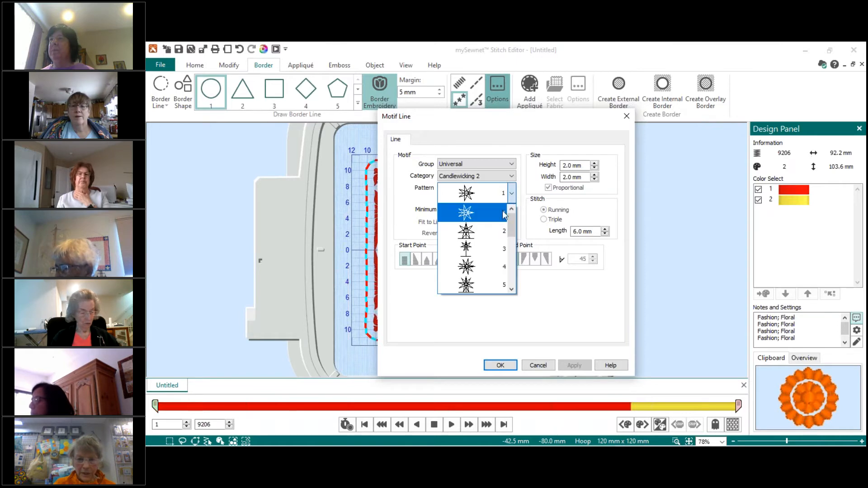
pyautogui.click(511, 289)
pyautogui.click(511, 290)
pyautogui.click(511, 290)
pyautogui.click(511, 290)
pyautogui.click(511, 289)
pyautogui.click(512, 289)
pyautogui.click(511, 290)
pyautogui.click(511, 290)
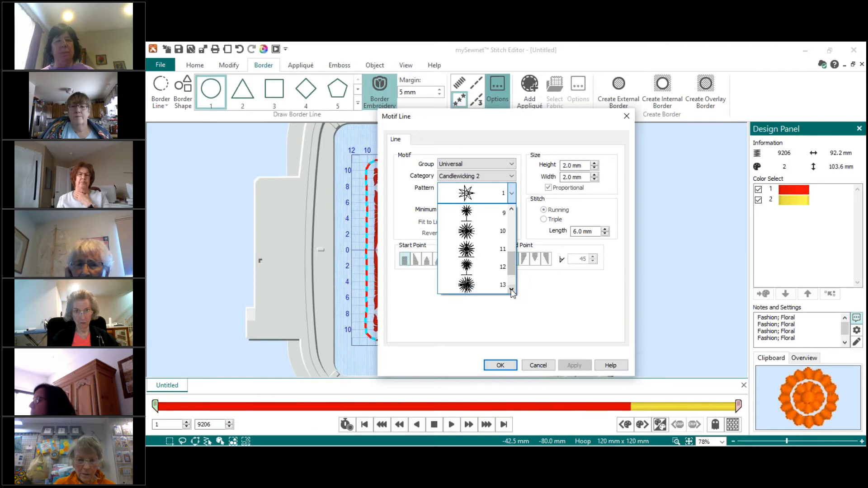
pyautogui.click(480, 284)
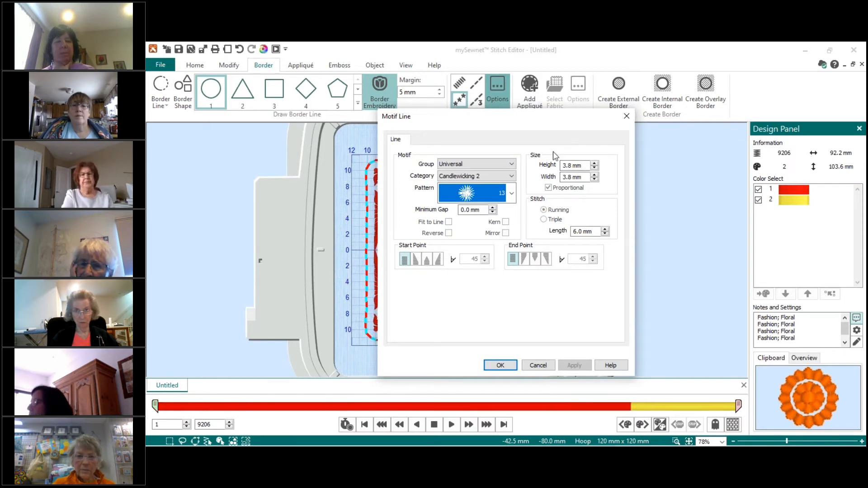
# Set the motif height to 4 mm with proportional width and create the external border from the outlines.
pyautogui.click(583, 166)
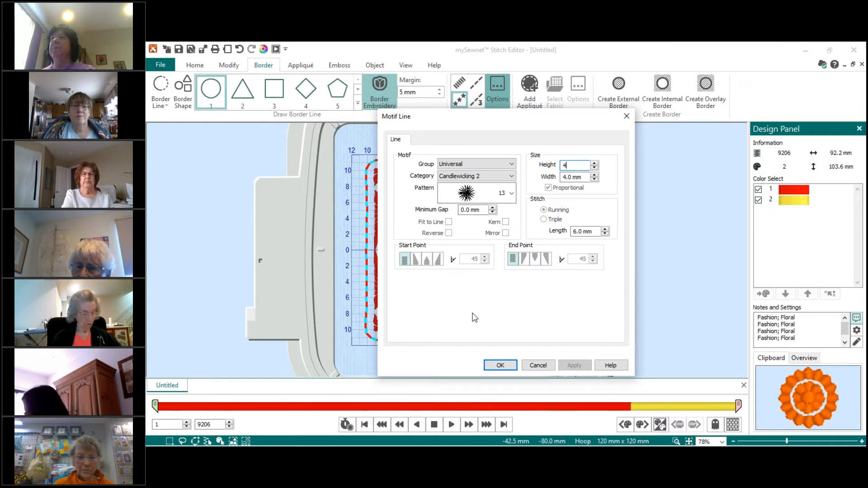
pyautogui.click(494, 366)
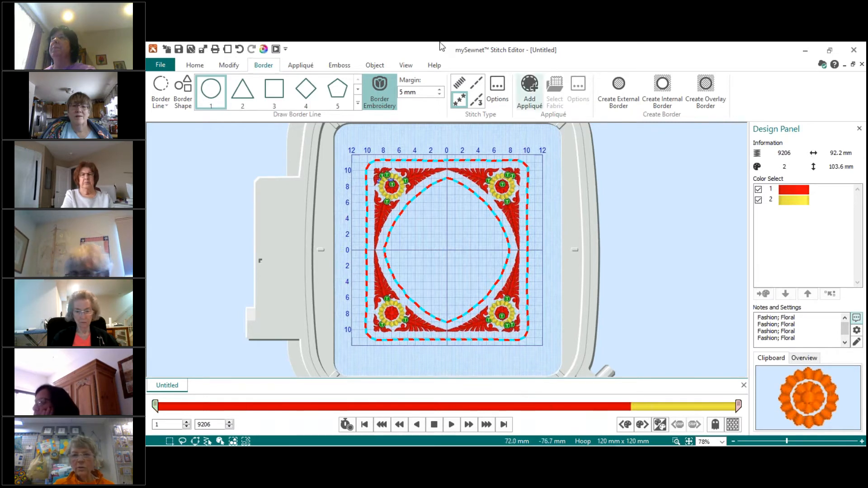
pyautogui.click(619, 86)
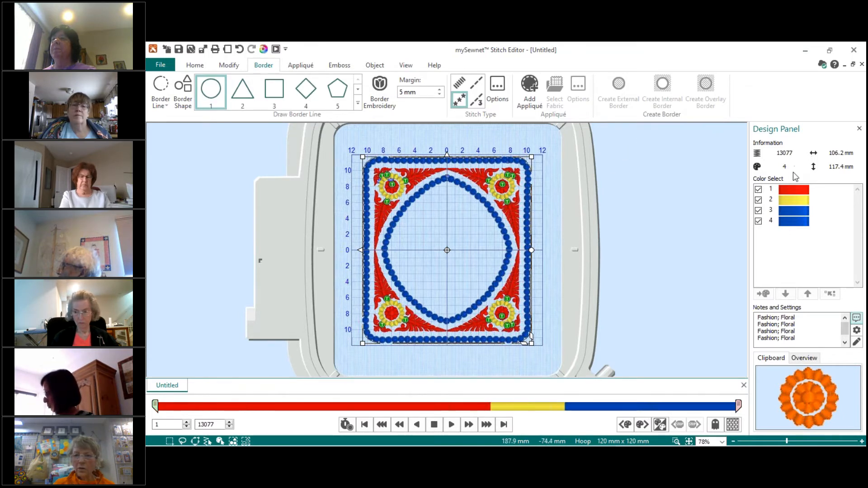
# Merge the two blue border color blocks upward into the yellow thread block.
pyautogui.click(787, 219)
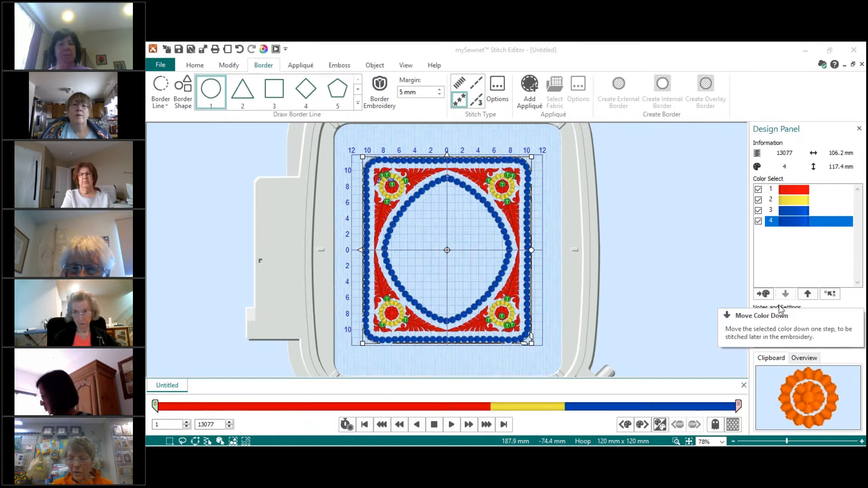
pyautogui.click(831, 294)
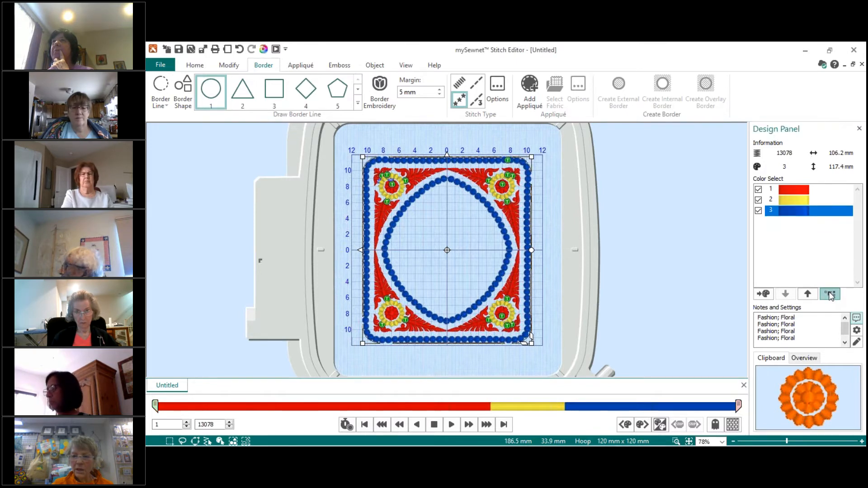
pyautogui.click(830, 295)
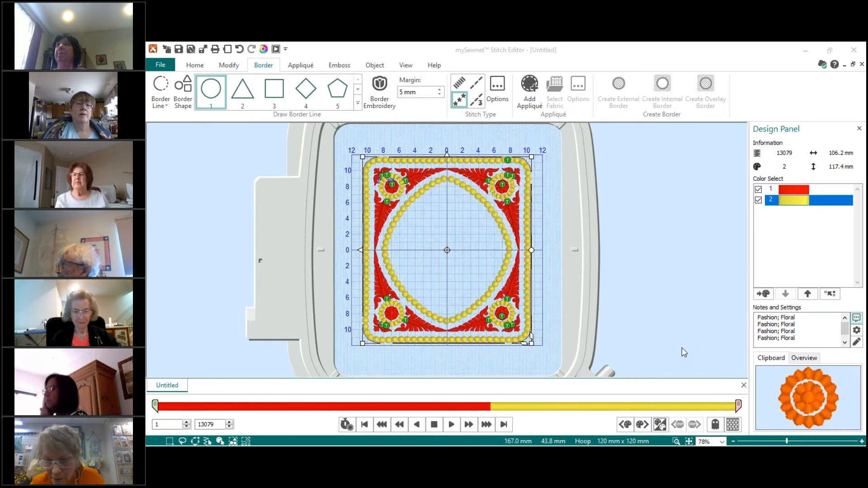
# Set up a running stitch border with a Quick appliqué in light pink Woven texture and open the appliqué options.
pyautogui.click(676, 441)
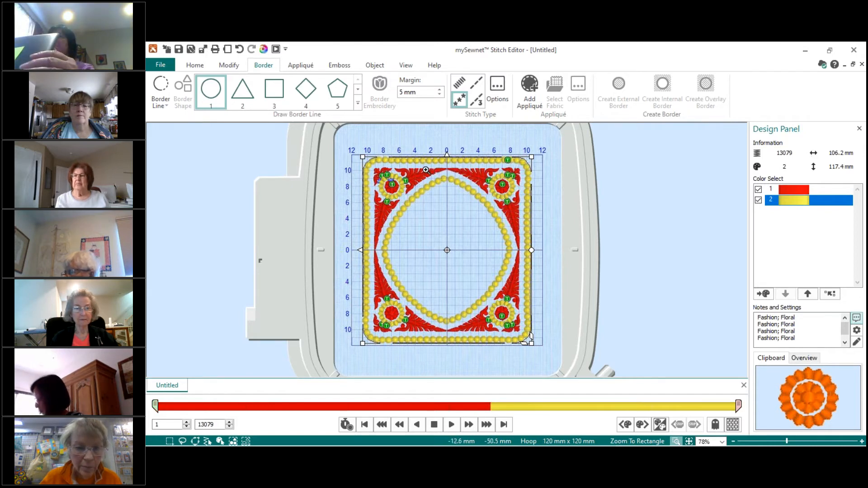
pyautogui.moveTo(407, 176); pyautogui.dragTo(515, 331)
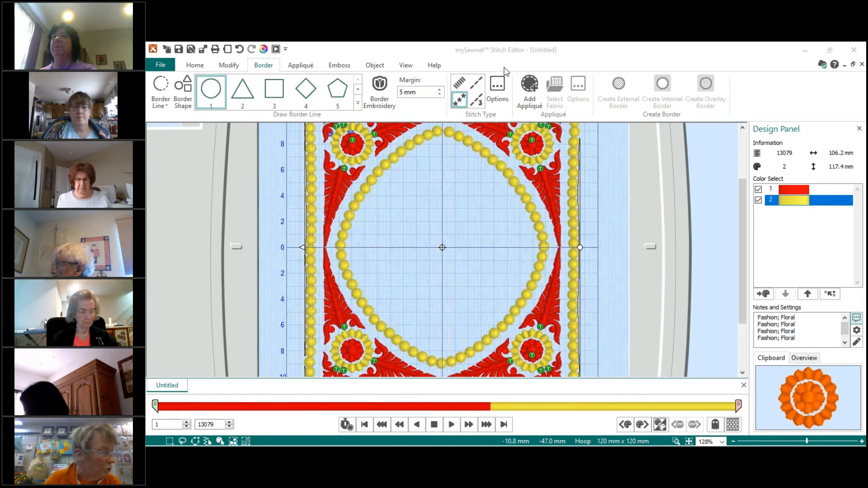
pyautogui.click(477, 85)
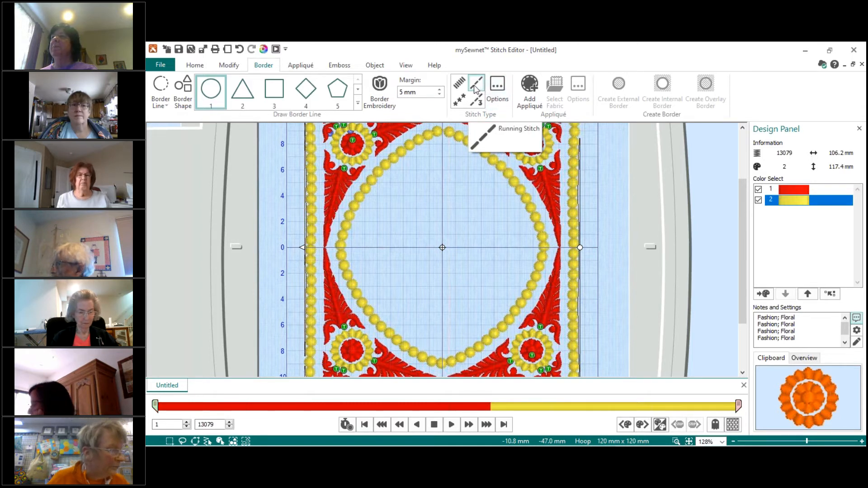
pyautogui.click(529, 86)
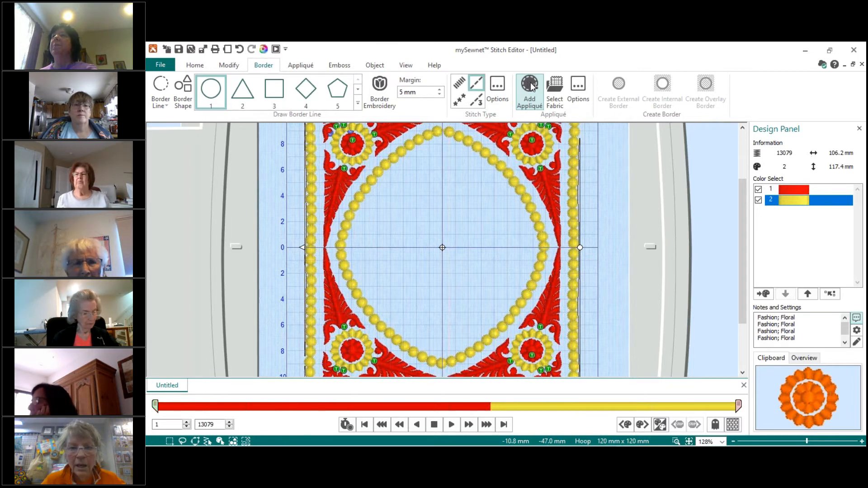
pyautogui.click(556, 87)
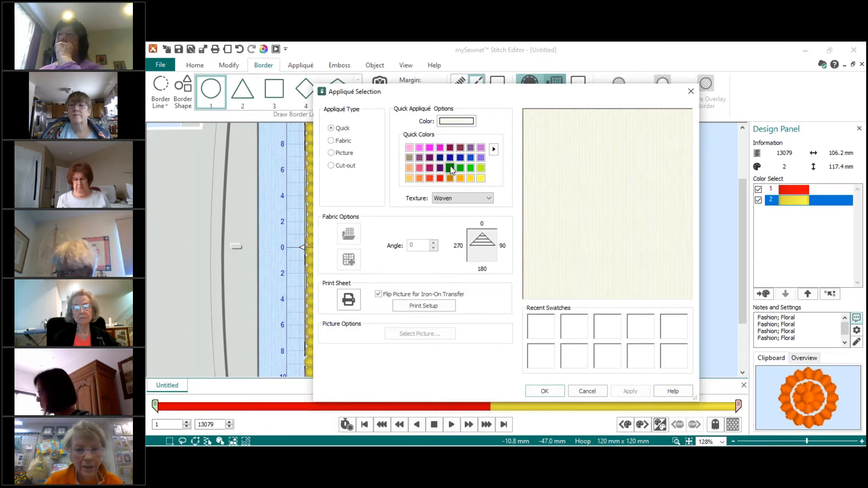
pyautogui.click(409, 148)
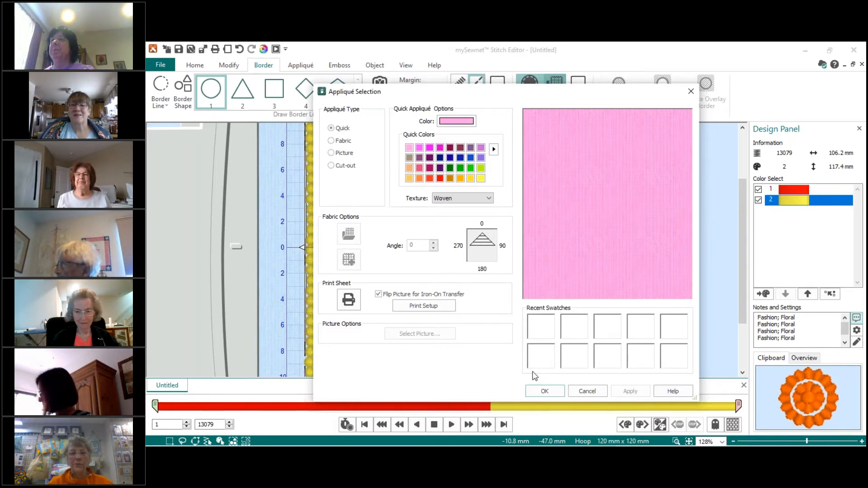
pyautogui.click(545, 391)
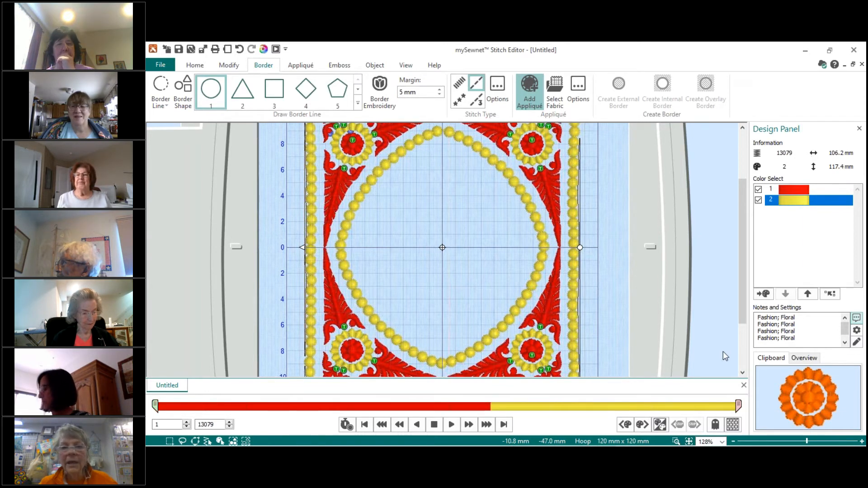
pyautogui.click(578, 89)
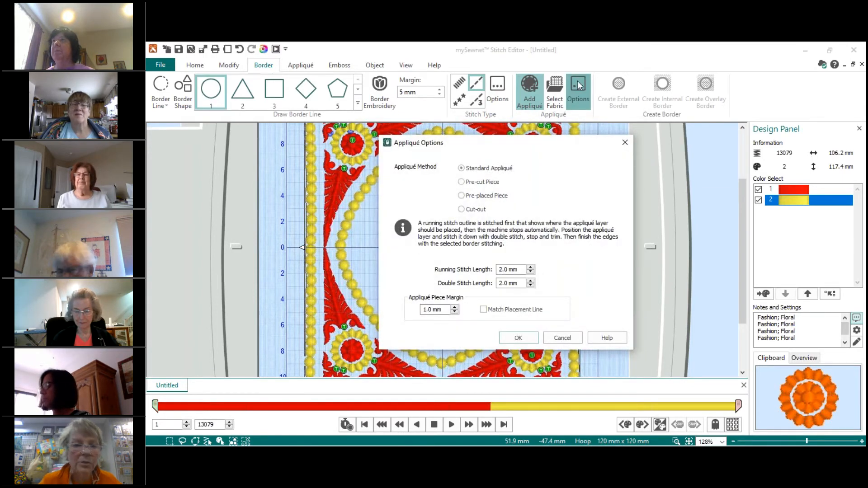
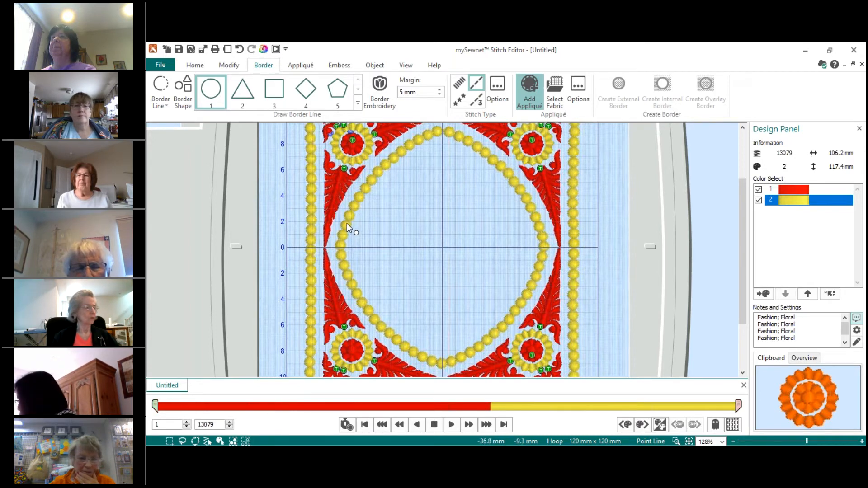
# Trace the inner yellow candlewick oval clockwise with a point line, placing points along the beads all the way around the opening.
pyautogui.click(367, 188)
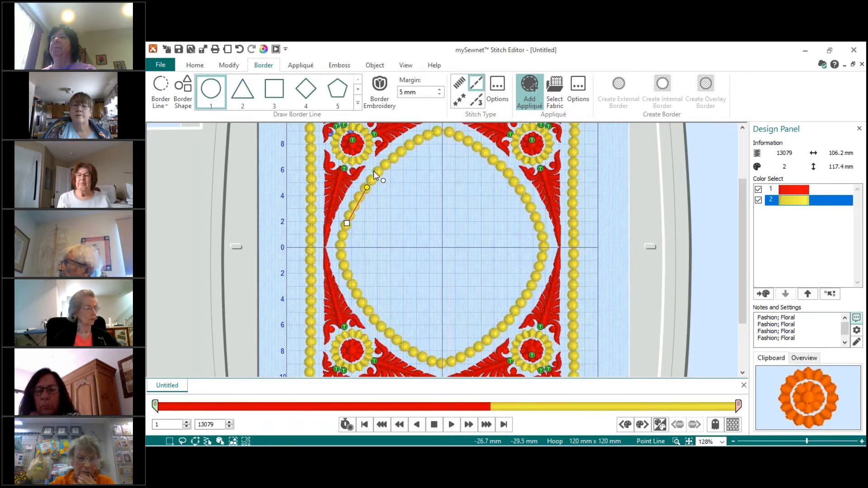
pyautogui.click(394, 158)
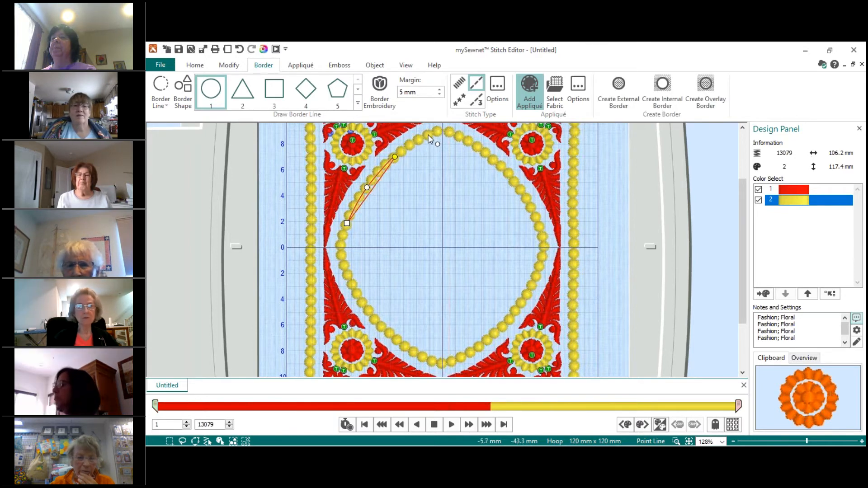
pyautogui.click(427, 134)
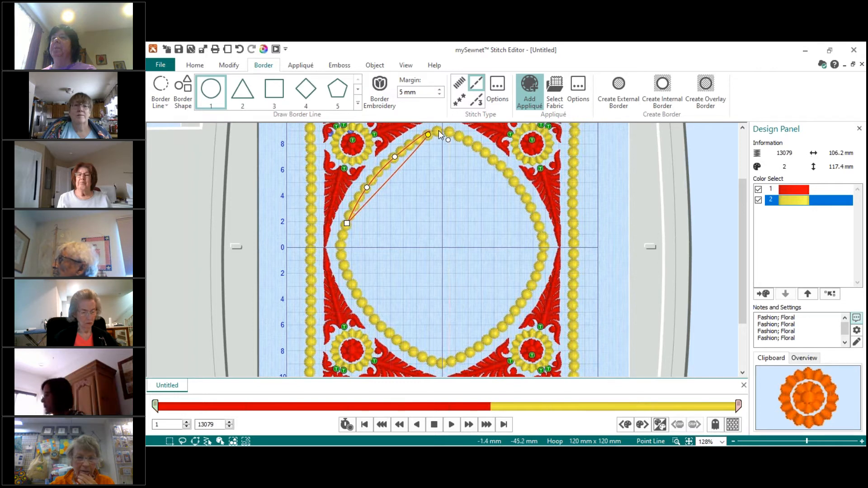
pyautogui.click(447, 132)
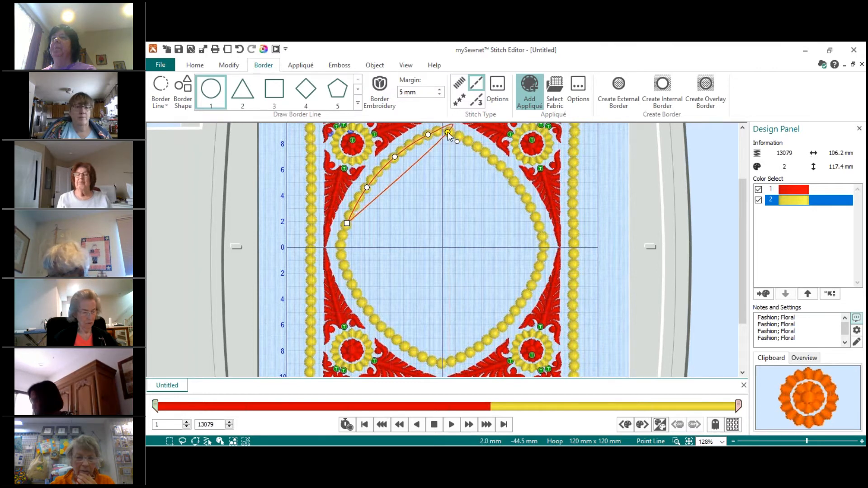
pyautogui.click(476, 146)
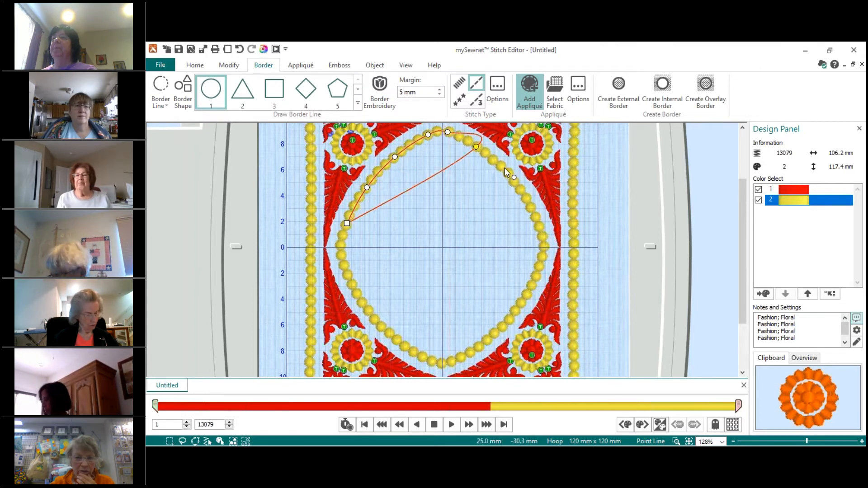
pyautogui.click(504, 167)
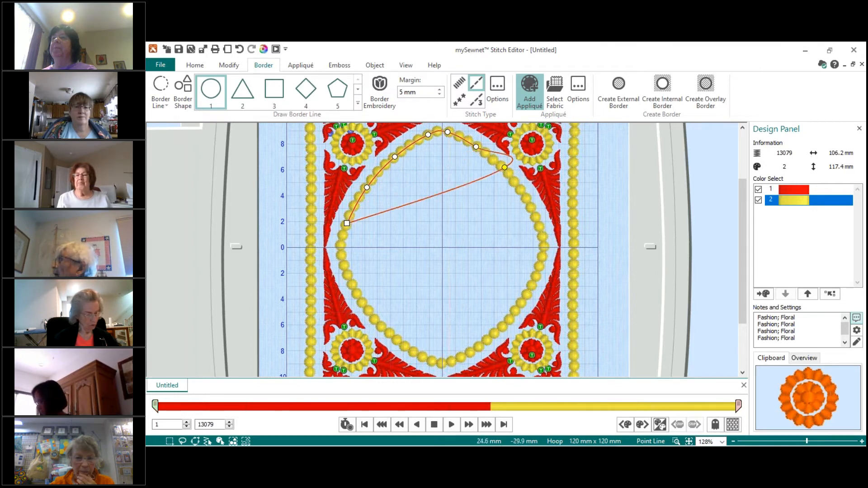
pyautogui.click(524, 197)
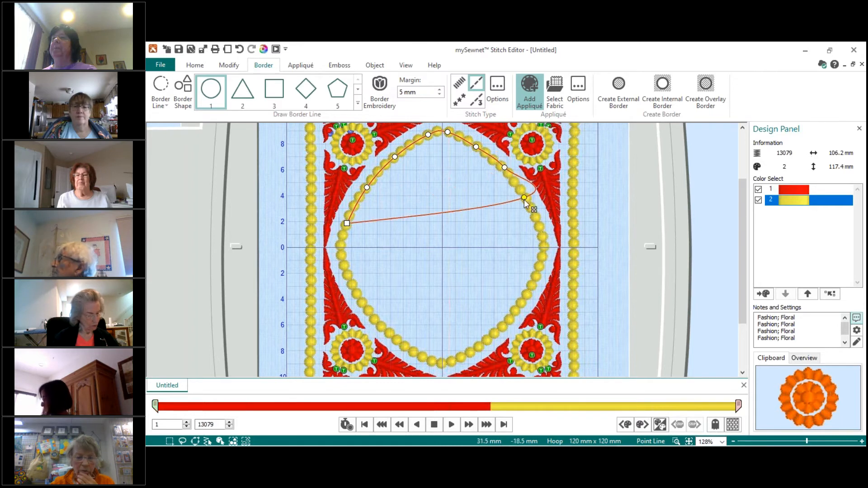
pyautogui.click(545, 245)
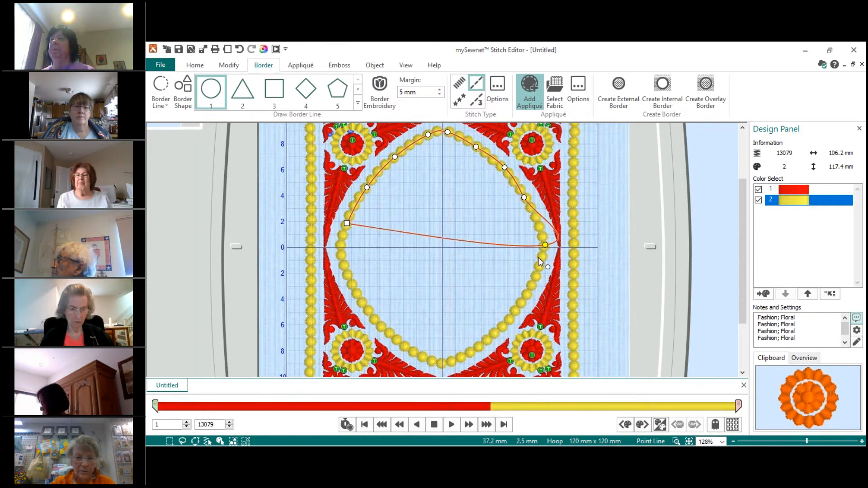
pyautogui.click(533, 281)
pyautogui.click(505, 321)
pyautogui.click(474, 349)
pyautogui.click(449, 363)
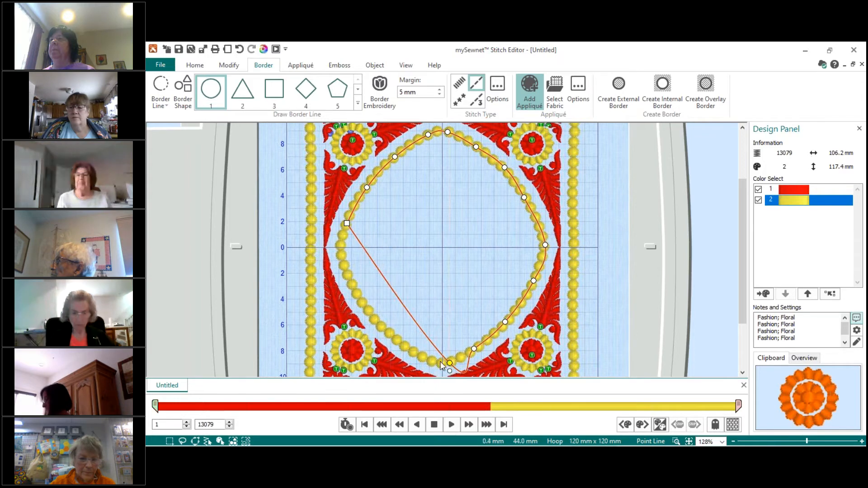
pyautogui.click(432, 360)
pyautogui.click(410, 350)
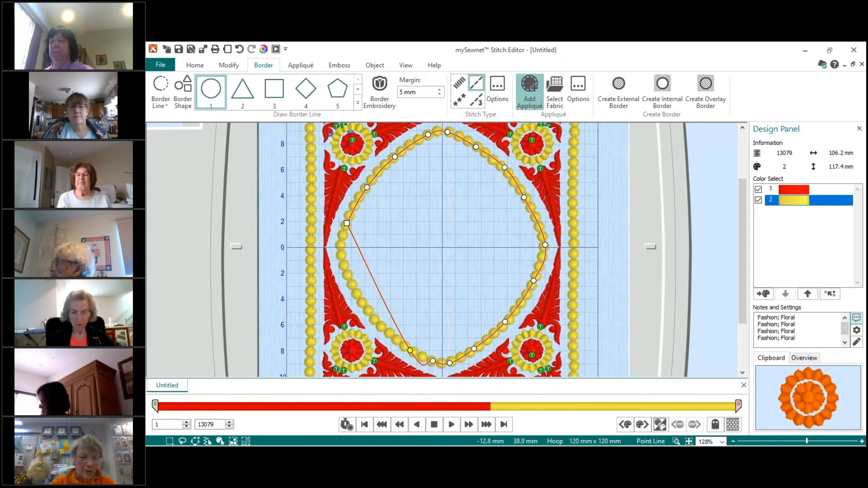
pyautogui.click(370, 312)
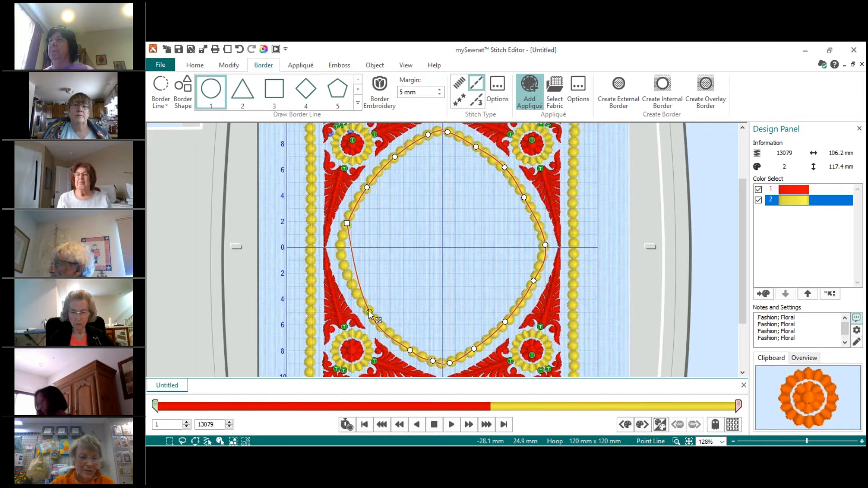
pyautogui.click(346, 270)
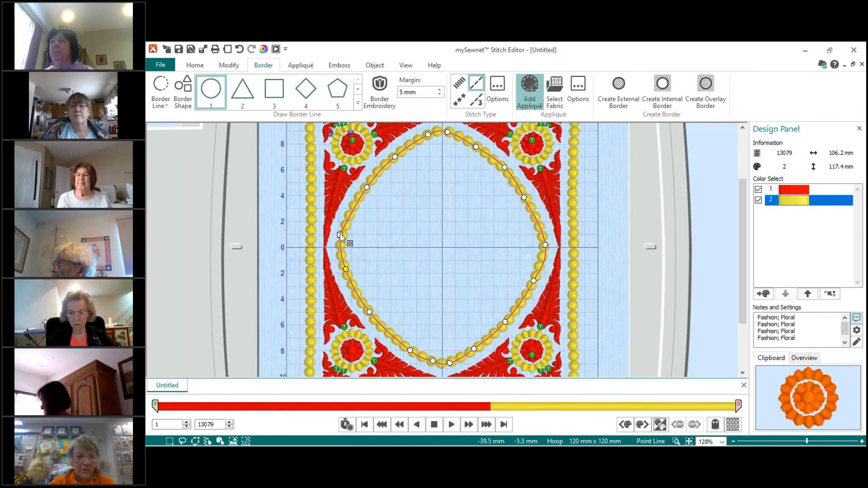
# Adjust the traced line's points so it follows the yellow beads evenly, and create an overlay border with the pink appliqué.
pyautogui.click(341, 235)
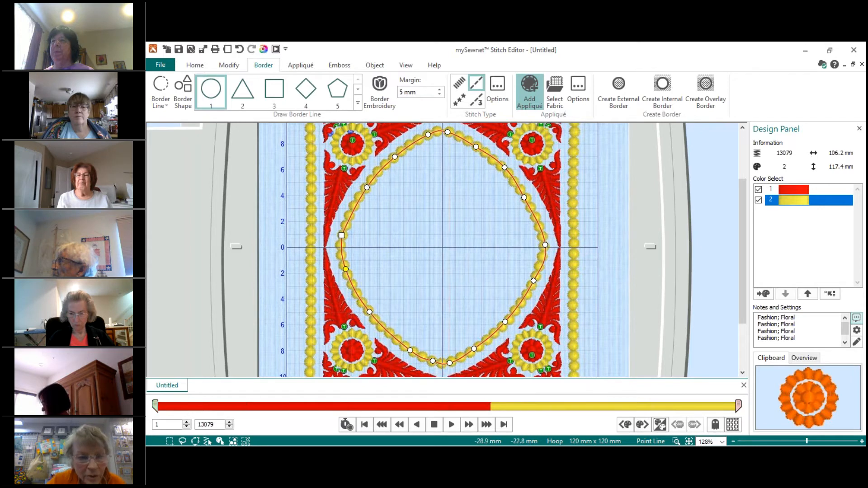
pyautogui.moveTo(367, 188); pyautogui.dragTo(367, 189)
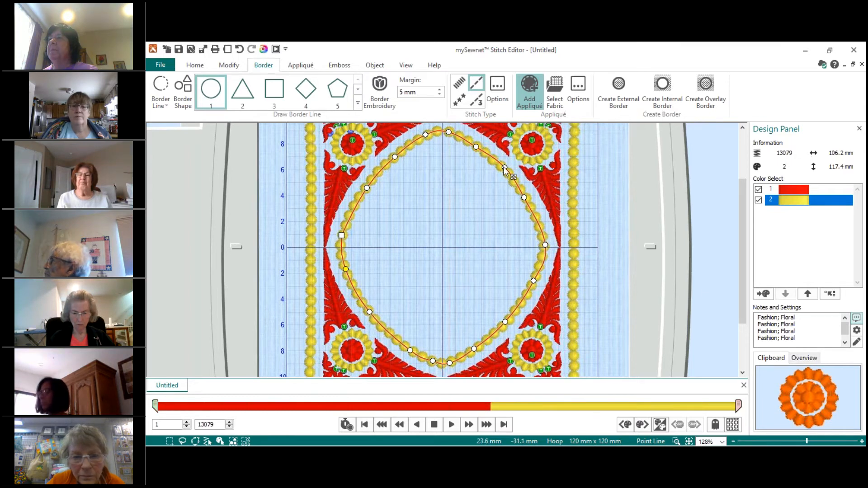
pyautogui.moveTo(504, 168); pyautogui.dragTo(503, 171)
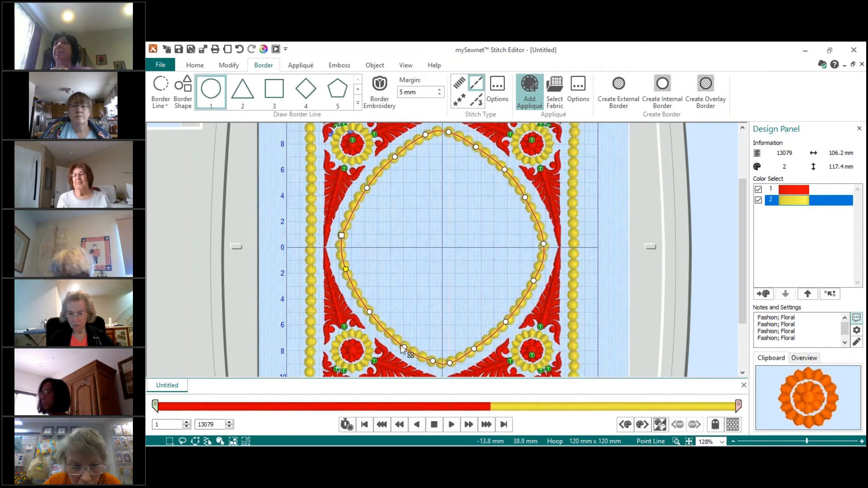
pyautogui.moveTo(398, 343); pyautogui.dragTo(393, 337)
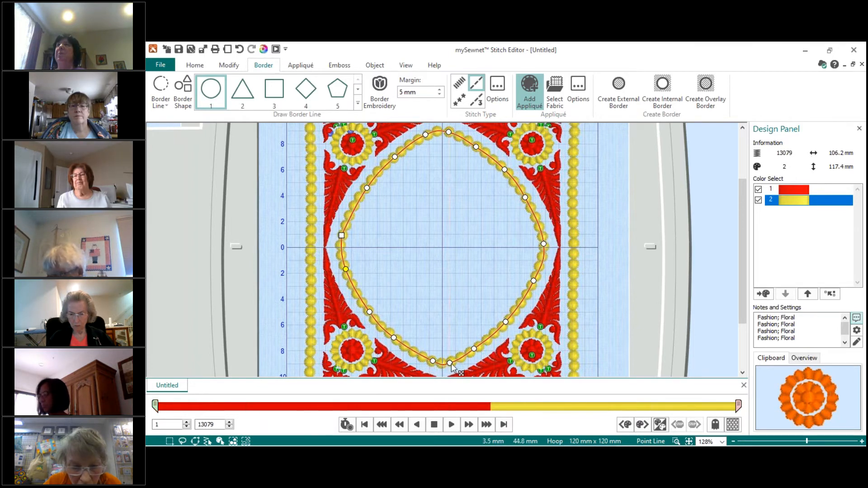
pyautogui.moveTo(446, 364); pyautogui.dragTo(442, 364)
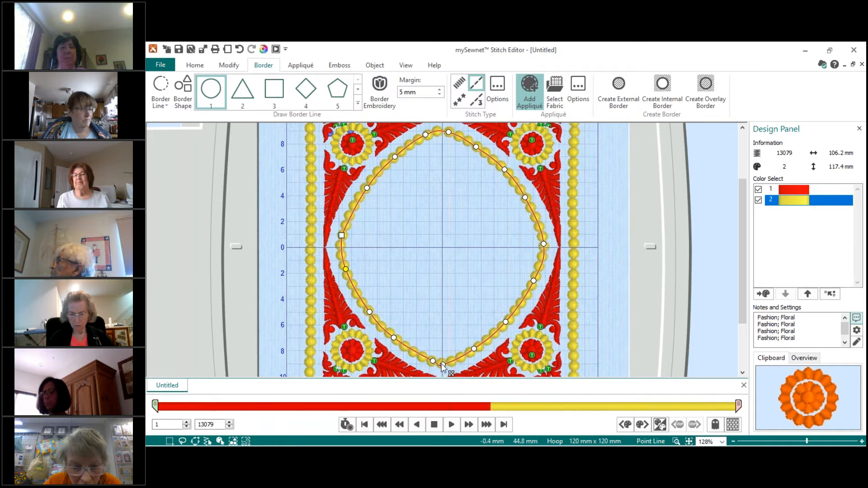
pyautogui.moveTo(432, 361); pyautogui.dragTo(422, 359)
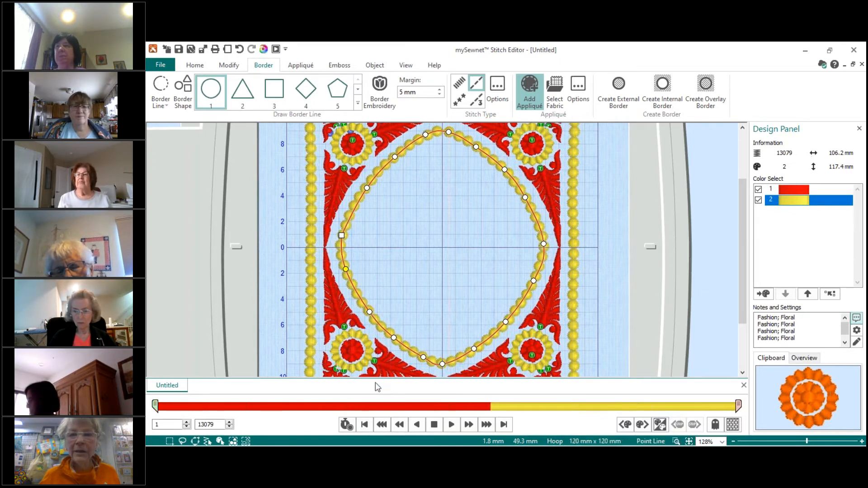
pyautogui.click(705, 87)
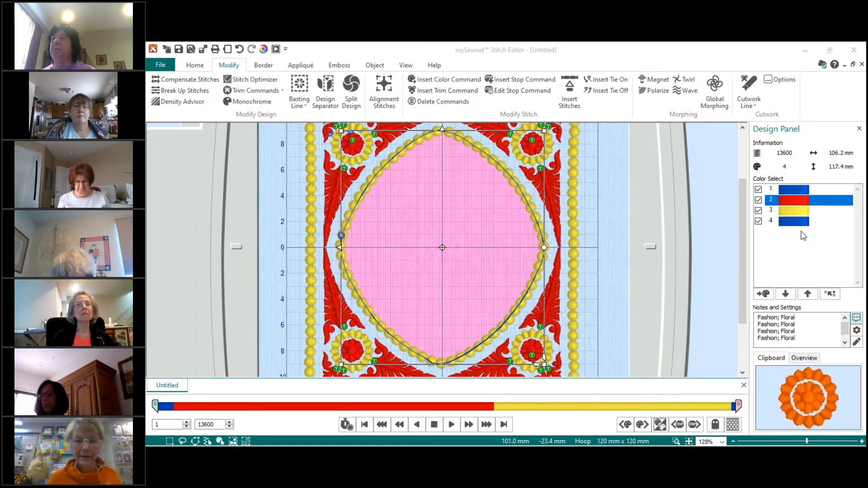
# Step through the color blocks to isolate the final blue running stitch outline, delete it, and show the whole design again.
pyautogui.click(193, 67)
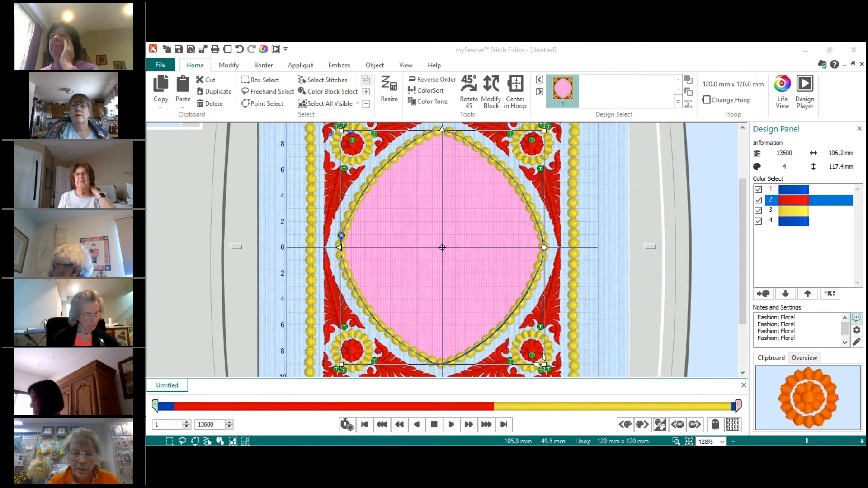
pyautogui.moveTo(519, 444)
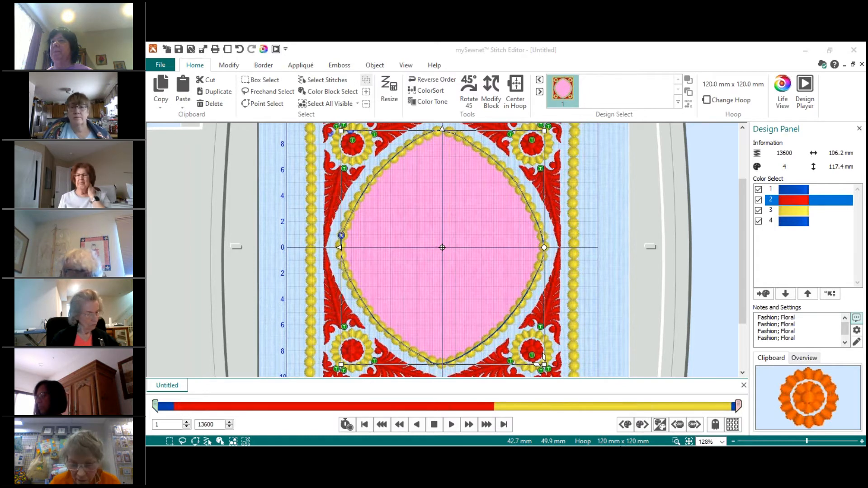
pyautogui.click(642, 425)
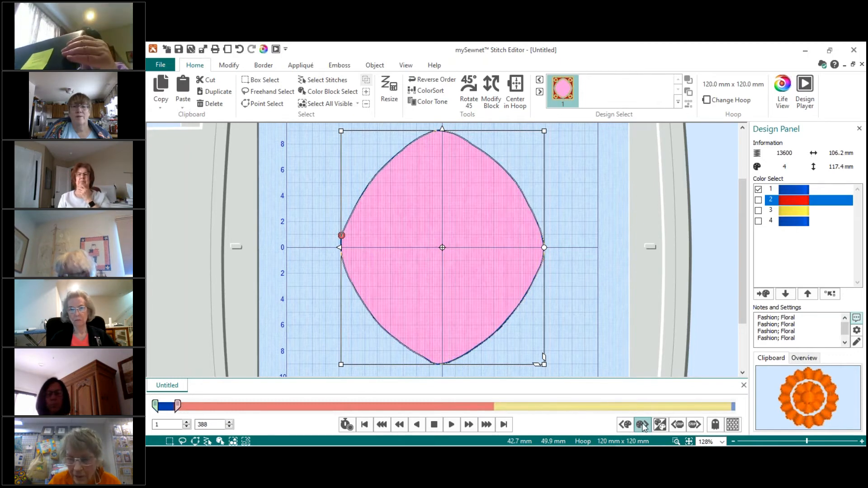
pyautogui.click(643, 426)
pyautogui.click(642, 425)
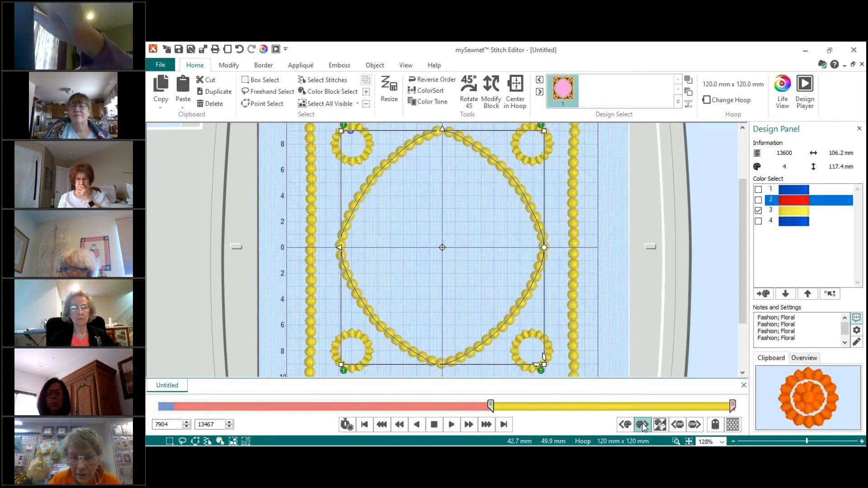
pyautogui.click(642, 425)
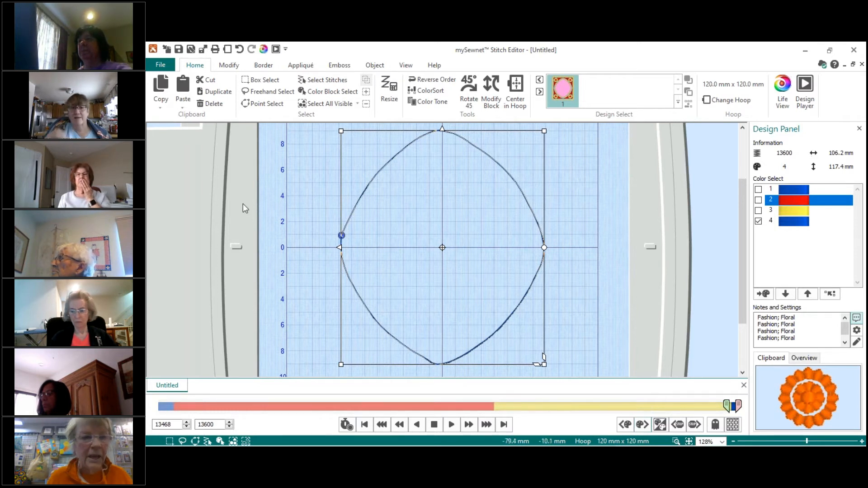
pyautogui.click(311, 106)
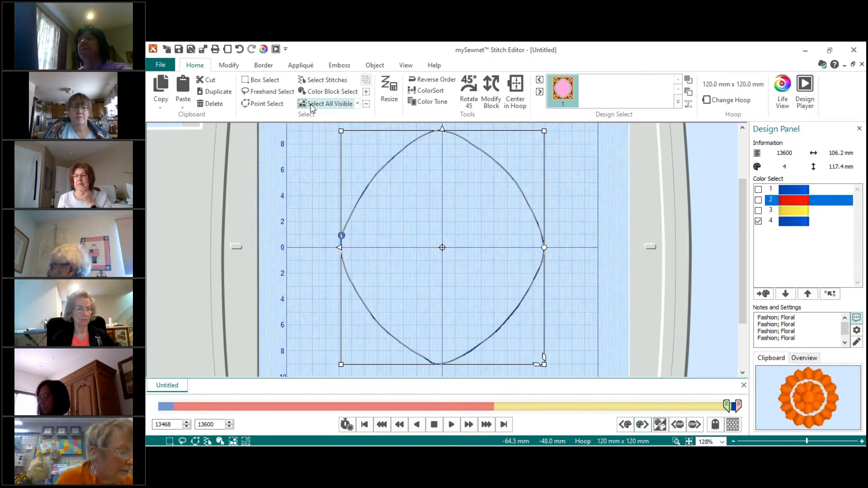
pyautogui.click(200, 107)
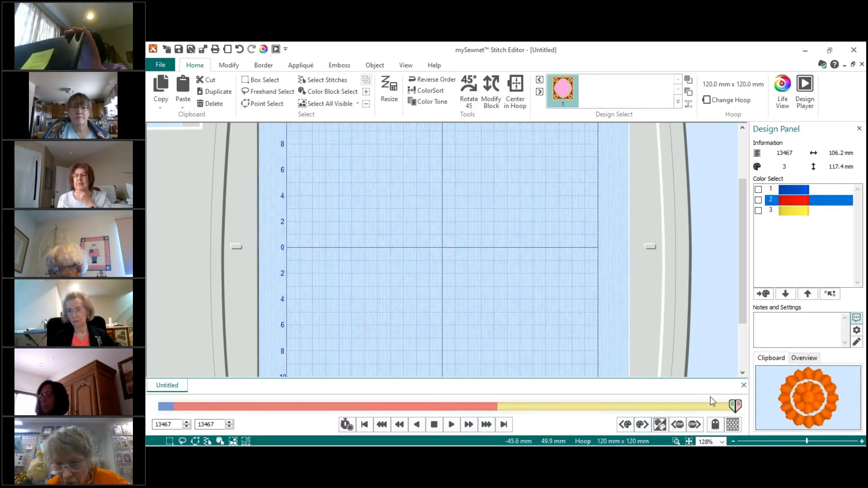
pyautogui.click(733, 425)
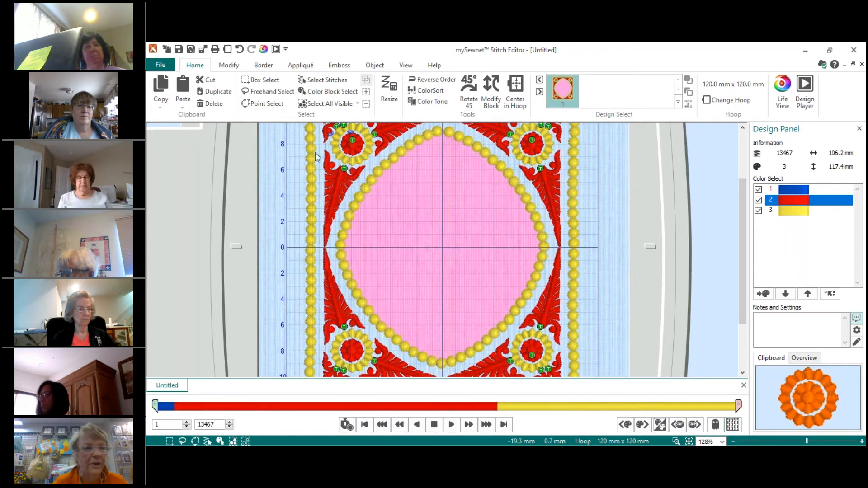
# Exit to mySewnet Embroidery and move the appliqué frame ahead of the letter B in the stitching order.
pyautogui.click(160, 65)
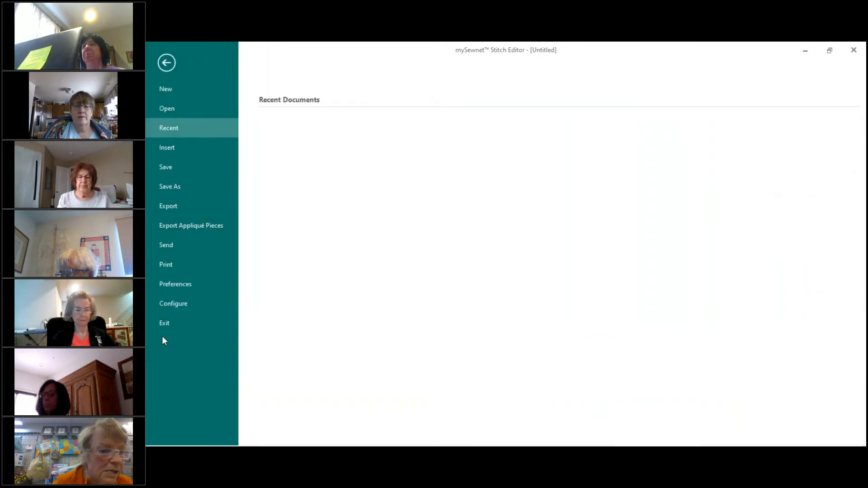
pyautogui.click(161, 324)
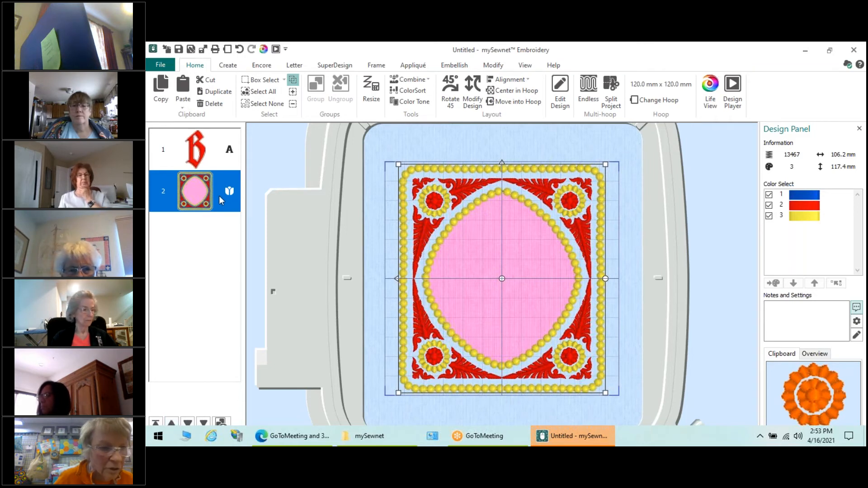
pyautogui.moveTo(218, 196); pyautogui.dragTo(220, 134)
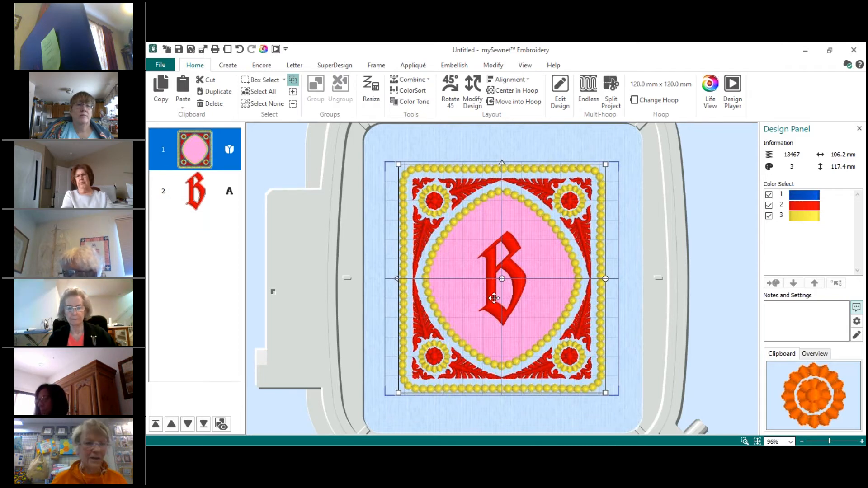
# Save the design as "frame it B" in the My Designs folder in Husqvarna Viking / Pfaff (*.vp4) format.
pyautogui.click(179, 49)
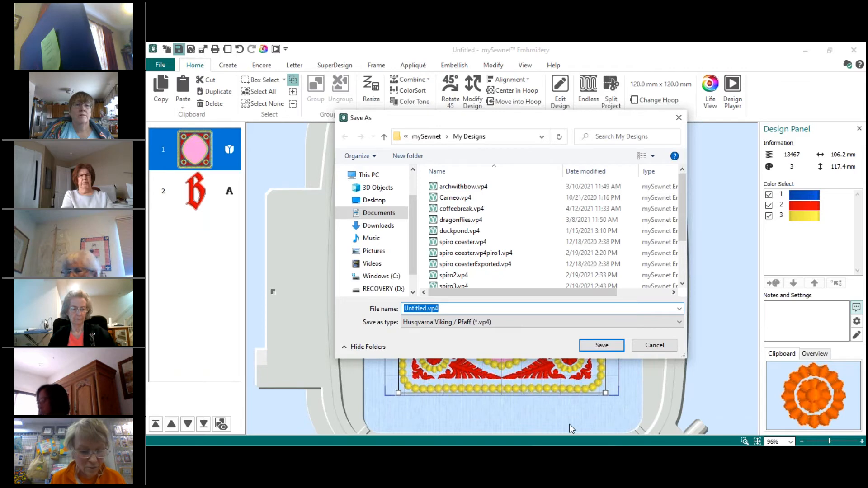
pyautogui.write('frame it B')
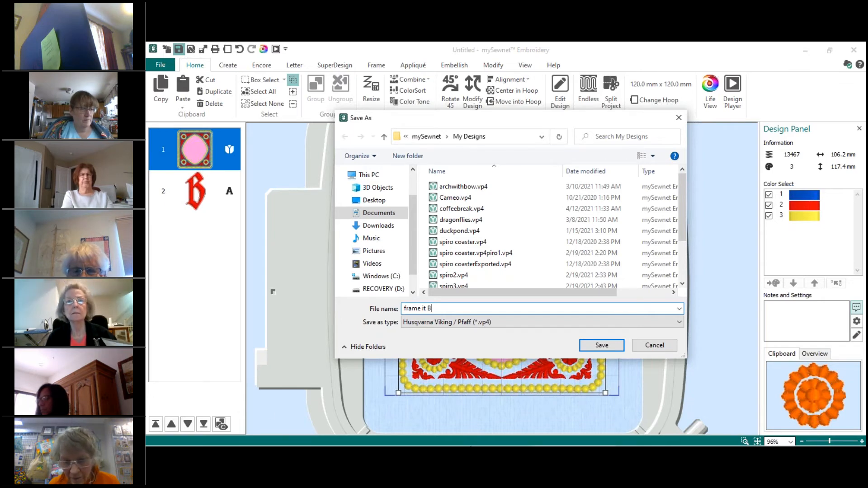
pyautogui.click(593, 347)
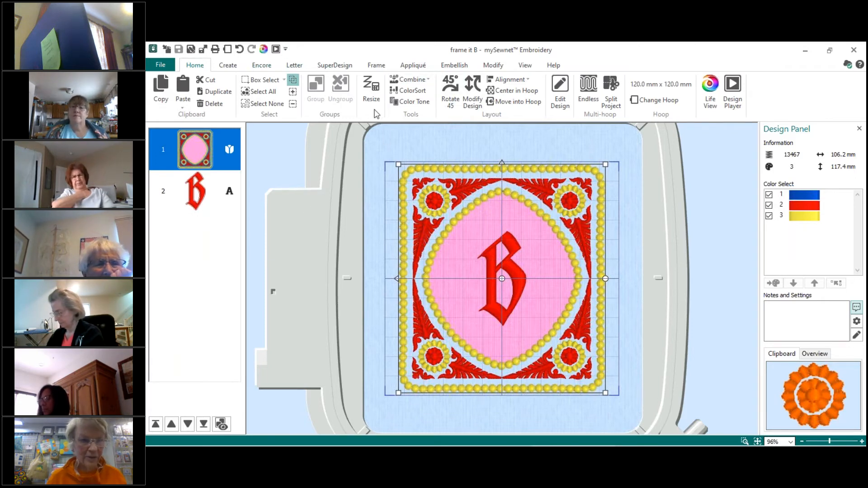
# Search the Font Manager for fonts matching 60, preview Bremen UC 15-60mm, and choose Ellipse 20-60mm as the lettering font.
pyautogui.click(294, 67)
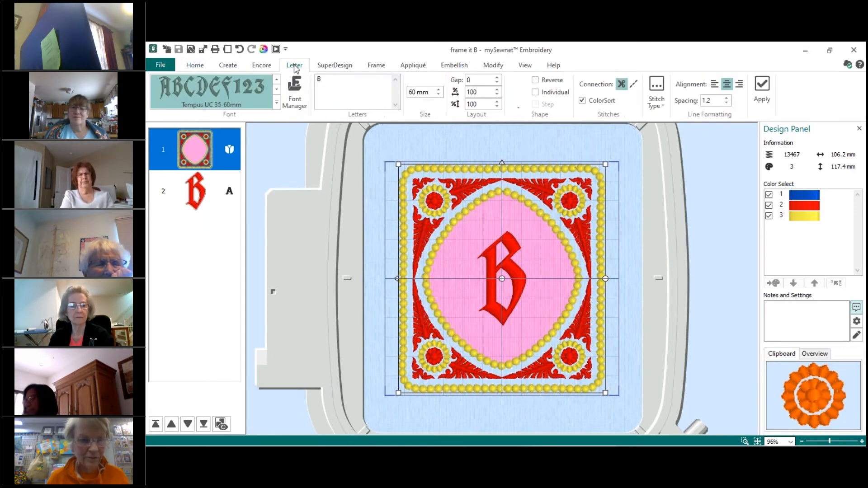
pyautogui.click(294, 104)
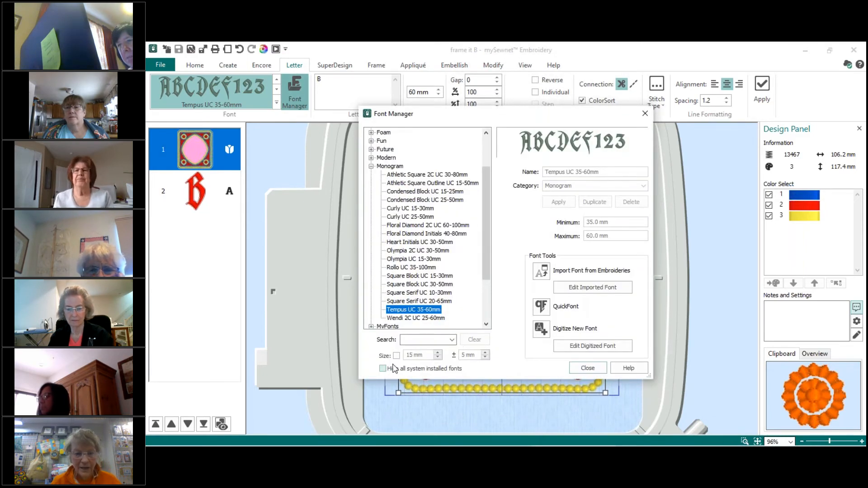
pyautogui.click(411, 339)
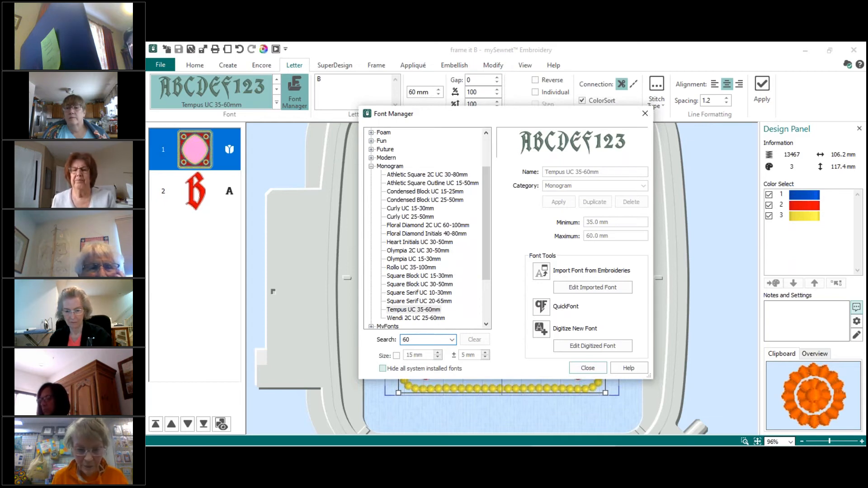
pyautogui.press('Return')
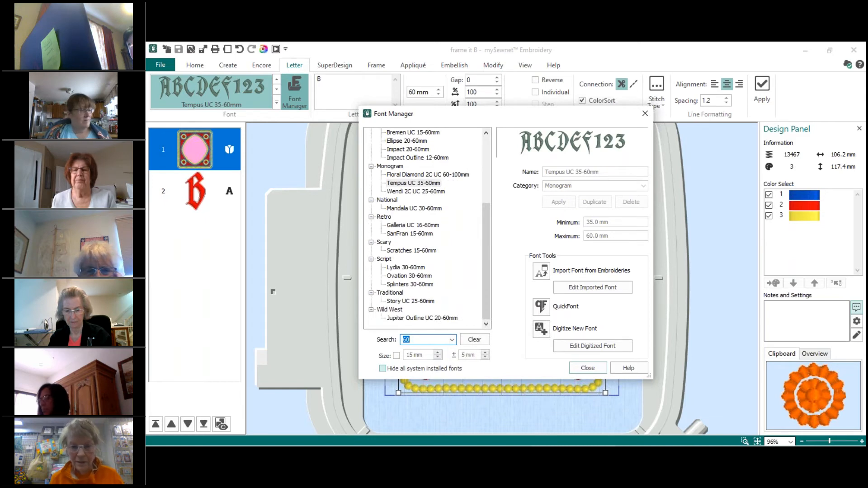
pyautogui.click(419, 133)
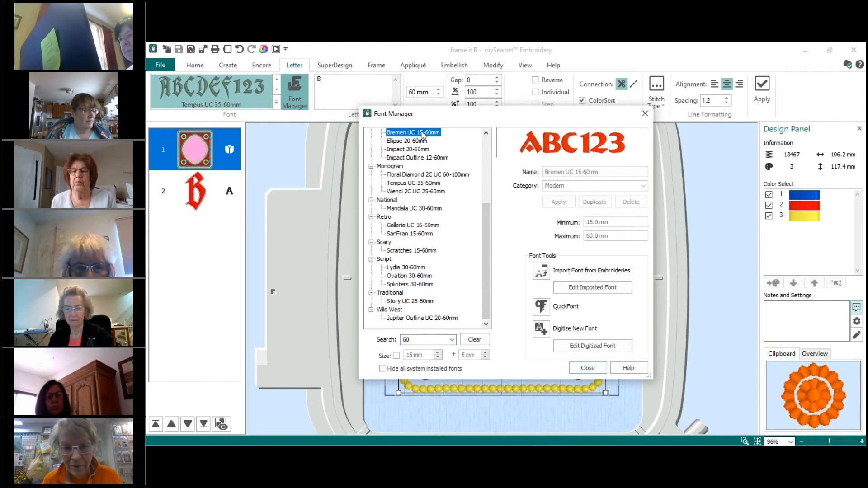
pyautogui.click(419, 141)
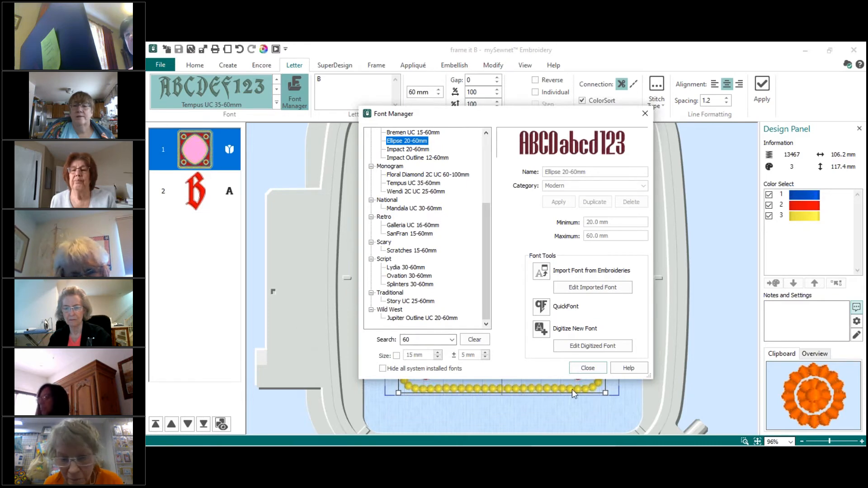
pyautogui.click(587, 367)
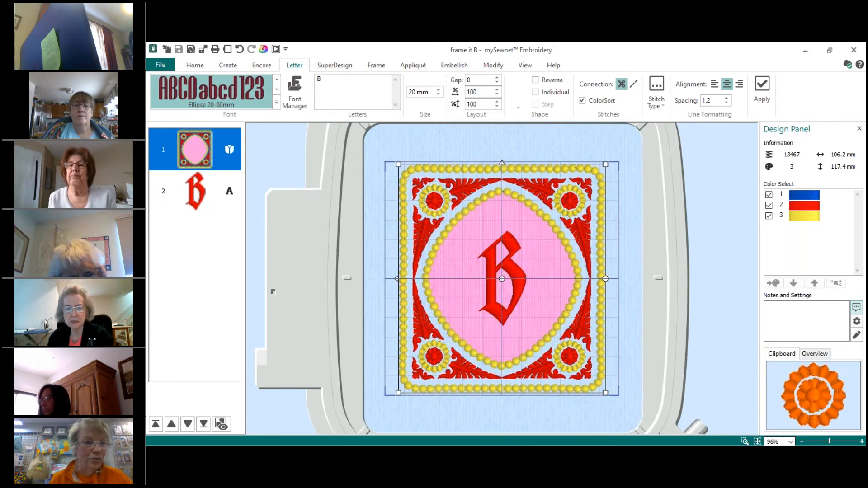
# Look up the Ellipse 20-60mm font among the Modern fonts in the lettering font gallery.
pyautogui.click(277, 104)
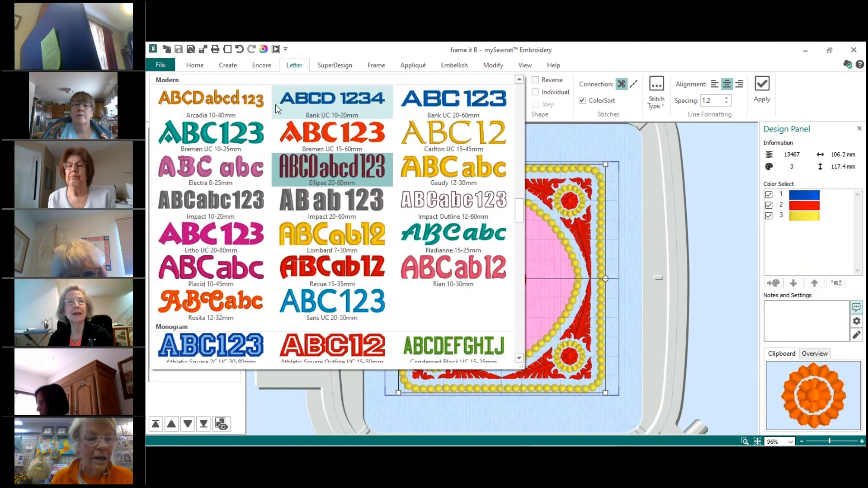
pyautogui.scroll(2, 277, 112)
pyautogui.scroll(-2, 291, 156)
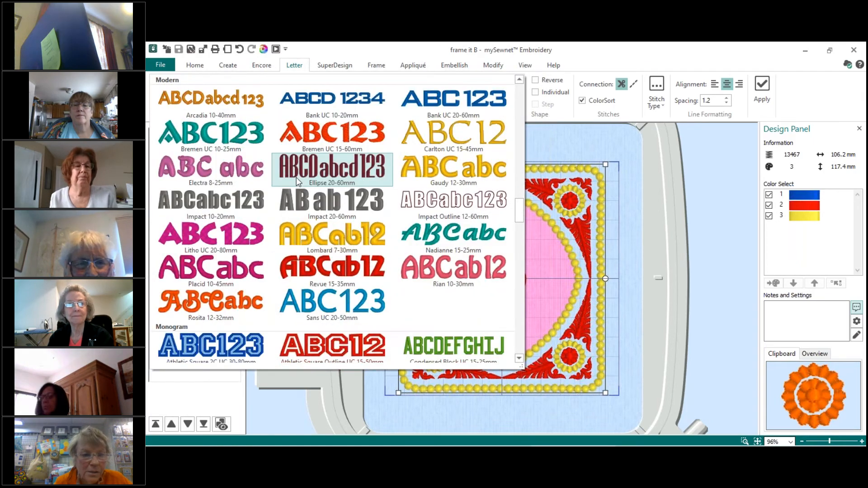
pyautogui.click(296, 177)
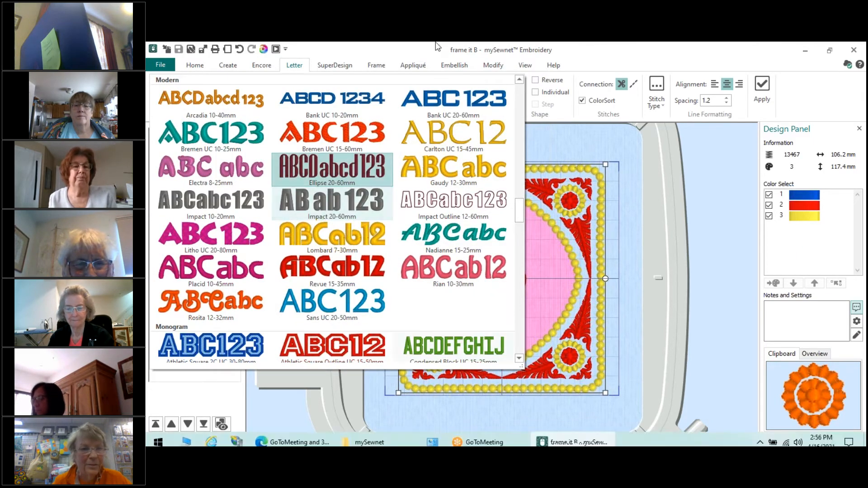
pyautogui.click(297, 68)
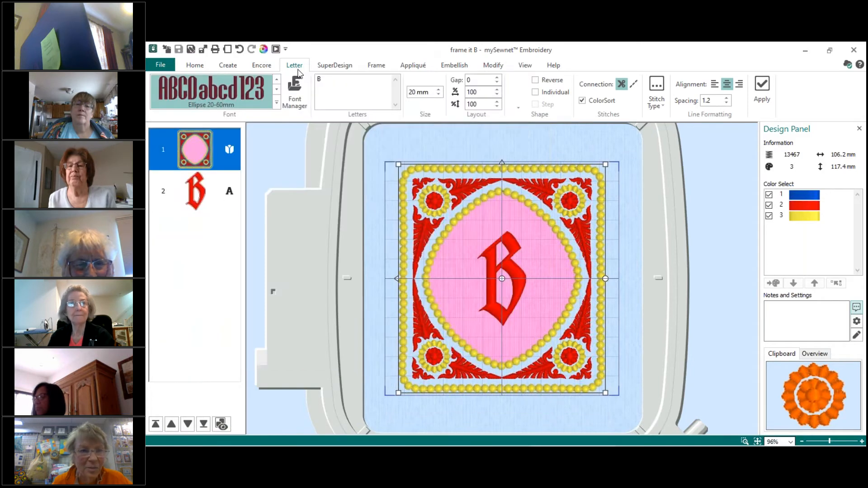
# Reopen the Font Manager and filter its font list by 60.
pyautogui.click(294, 94)
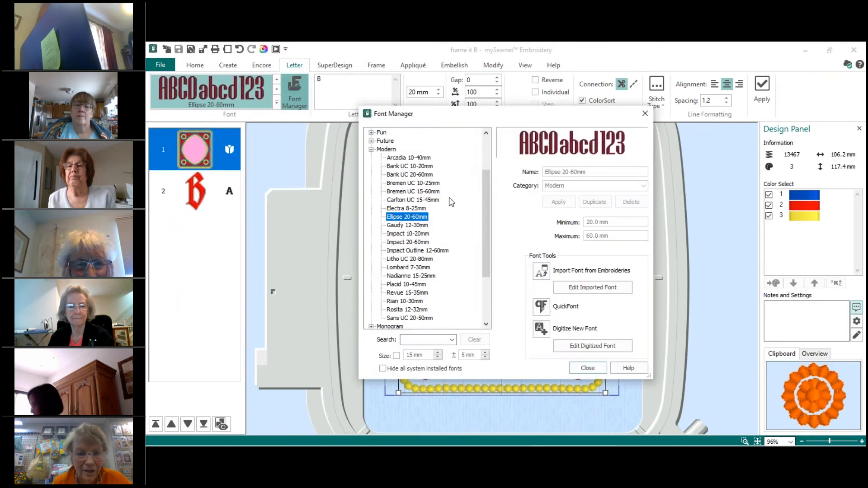
pyautogui.click(406, 338)
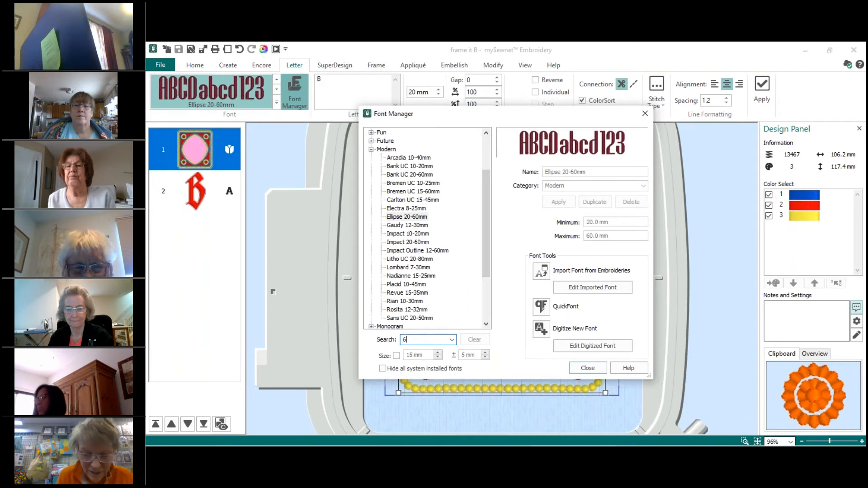
pyautogui.write('60')
pyautogui.press('Return')
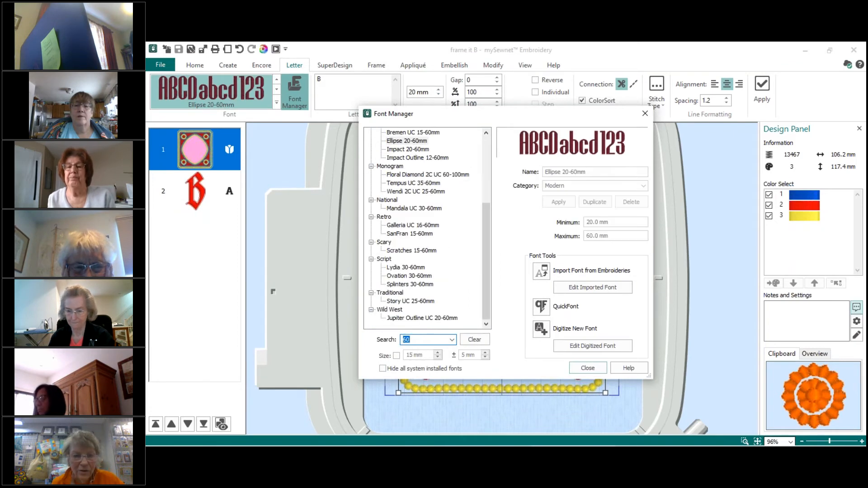
# Preview the script fonts Lydia, Ovation and Splinters, plus the Wild West font Jupiter Outline UC.
pyautogui.click(398, 269)
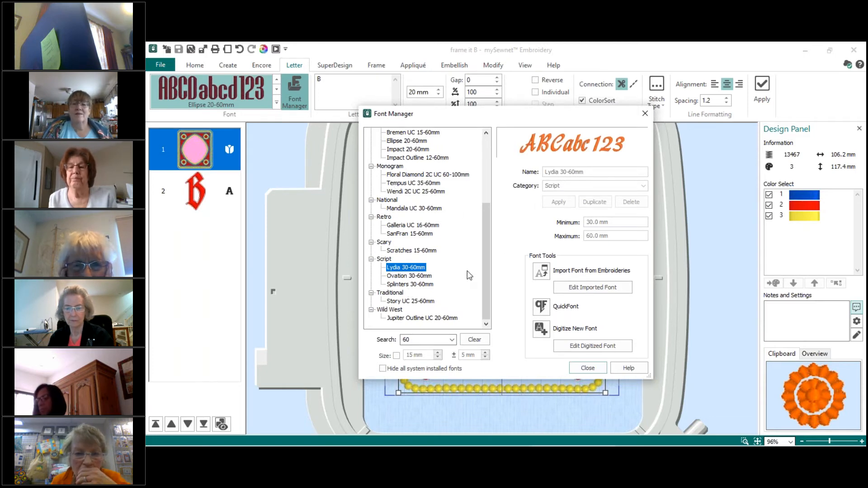
pyautogui.click(424, 276)
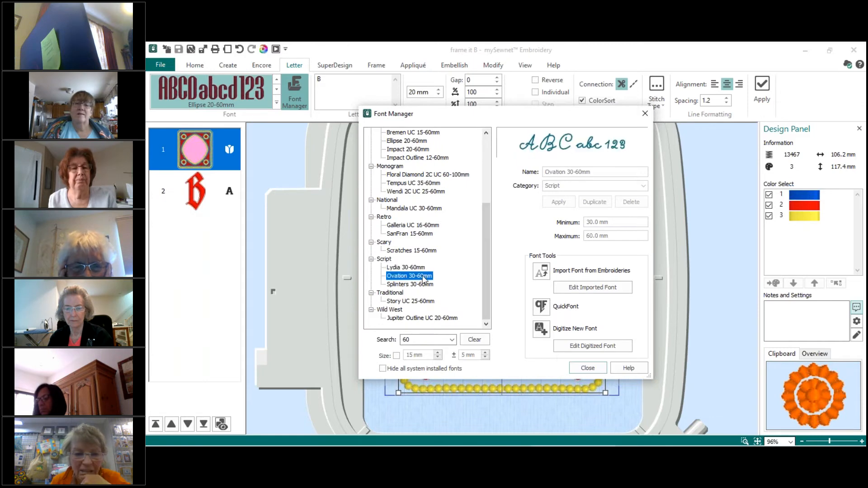
pyautogui.click(406, 285)
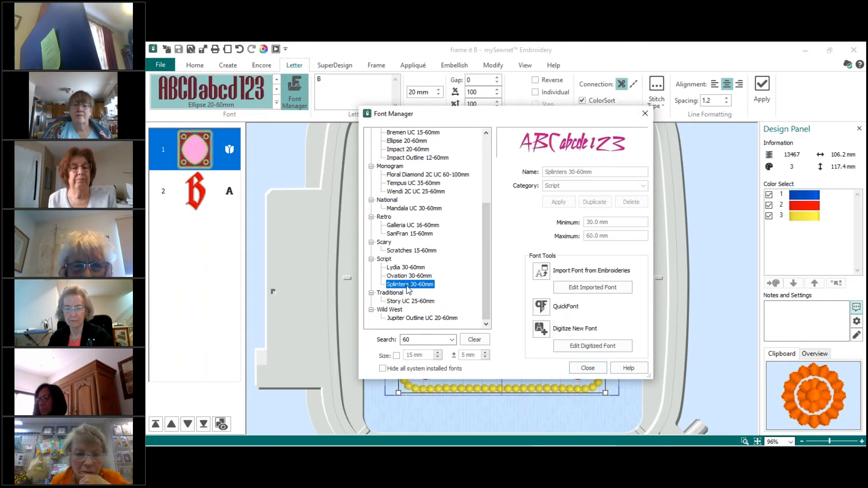
pyautogui.click(409, 319)
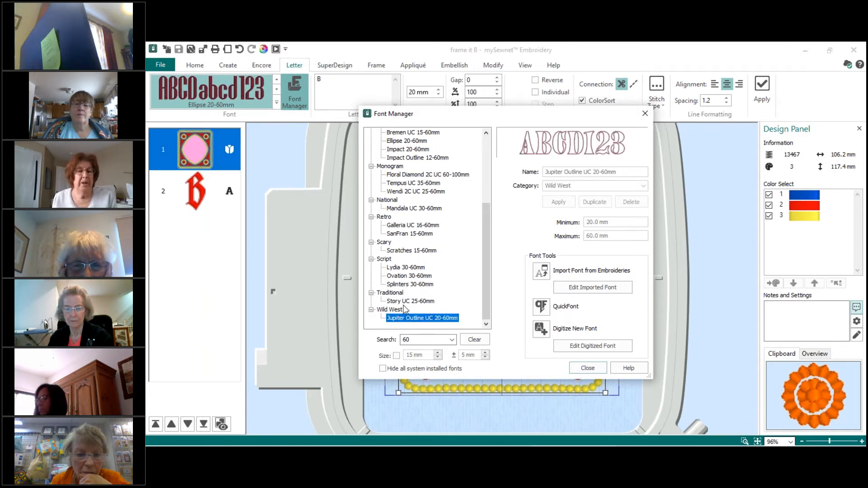
# Preview the Modern fonts Impact and Impact Outline and the Monogram fonts Floral Diamond 2C UC and Wendi 2C UC.
pyautogui.scroll(3, 402, 222)
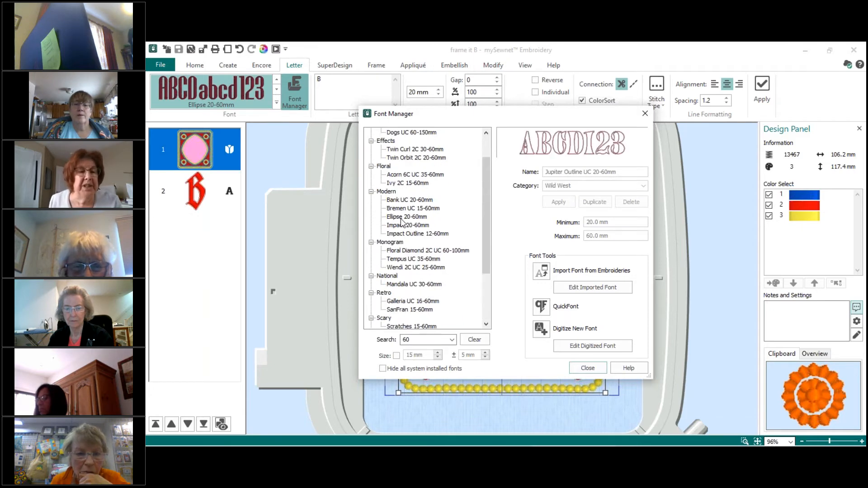
pyautogui.scroll(1, 401, 222)
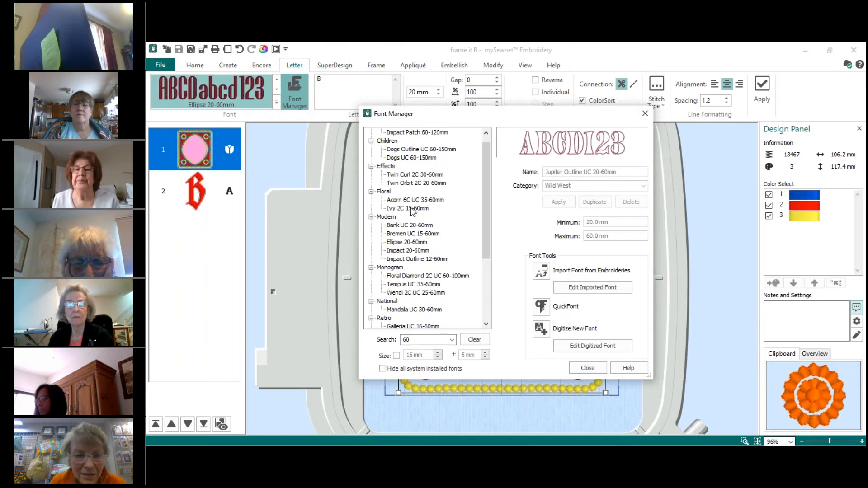
pyautogui.click(403, 251)
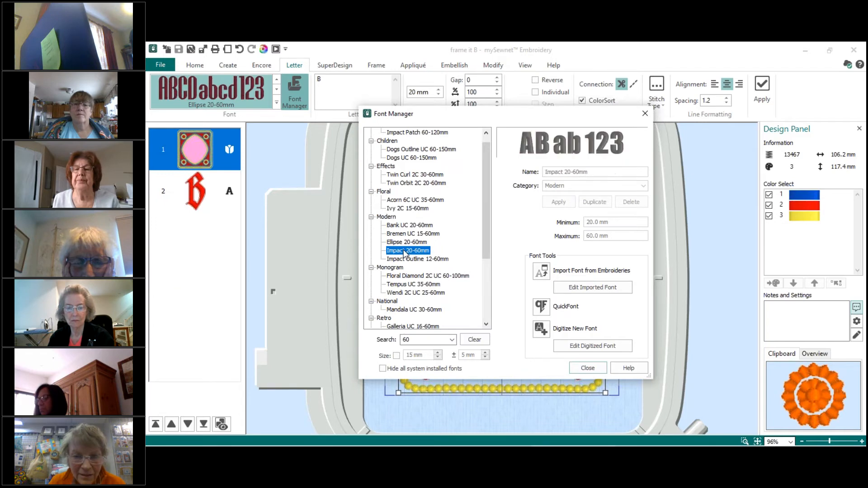
pyautogui.click(405, 258)
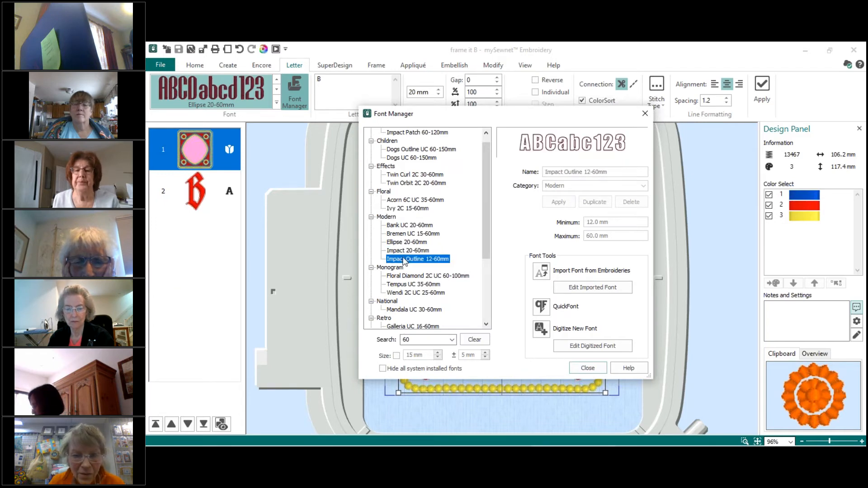
pyautogui.click(401, 276)
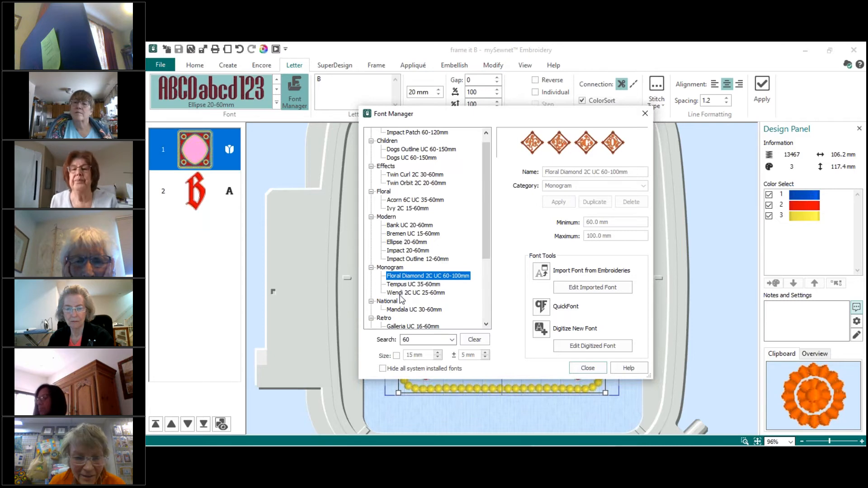
pyautogui.click(400, 295)
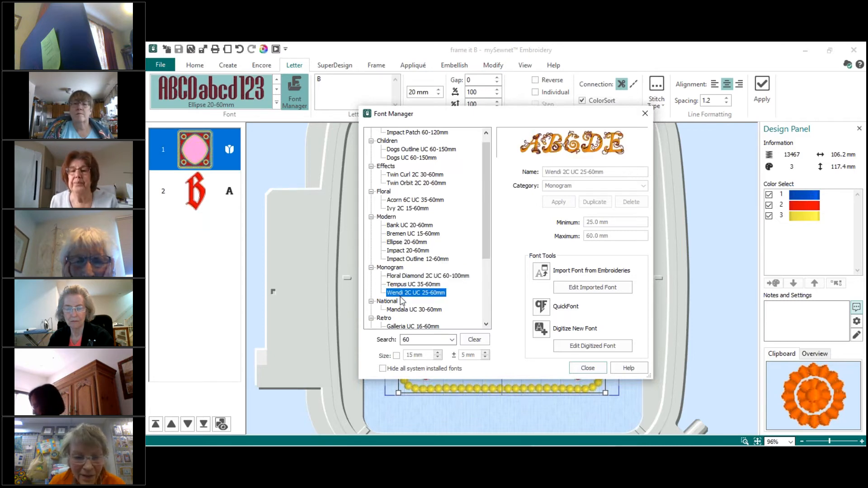
# Preview the Retro fonts Galleria UC and SanFran and the Traditional font Story UC.
pyautogui.scroll(-2, 401, 301)
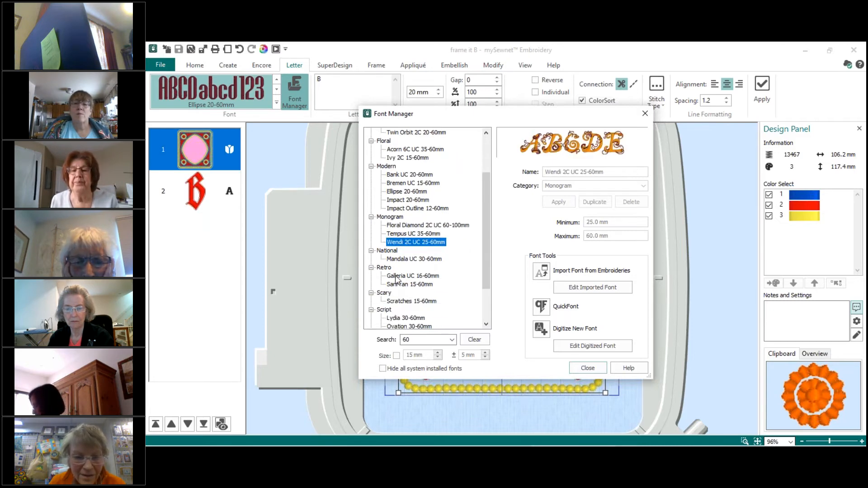
pyautogui.click(396, 276)
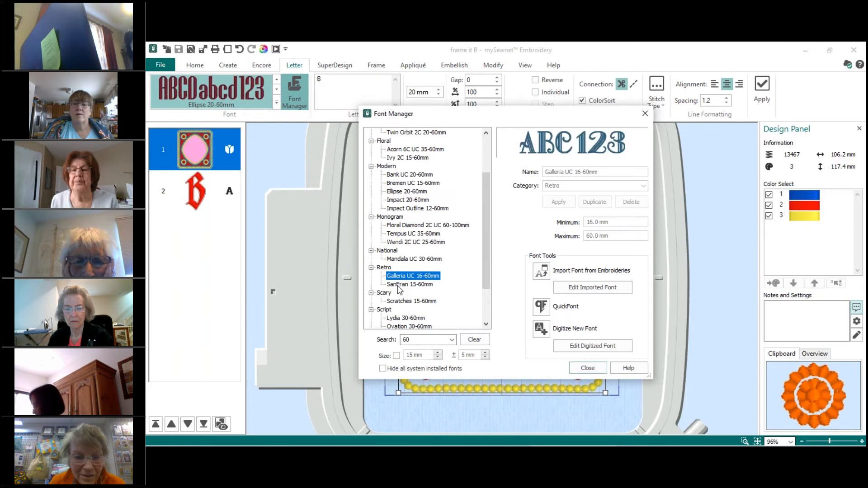
pyautogui.click(398, 286)
pyautogui.scroll(-2, 400, 271)
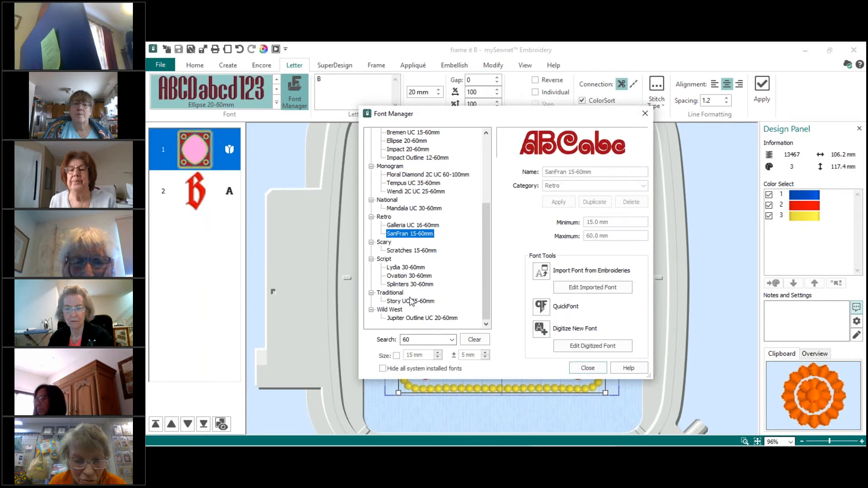
pyautogui.click(412, 301)
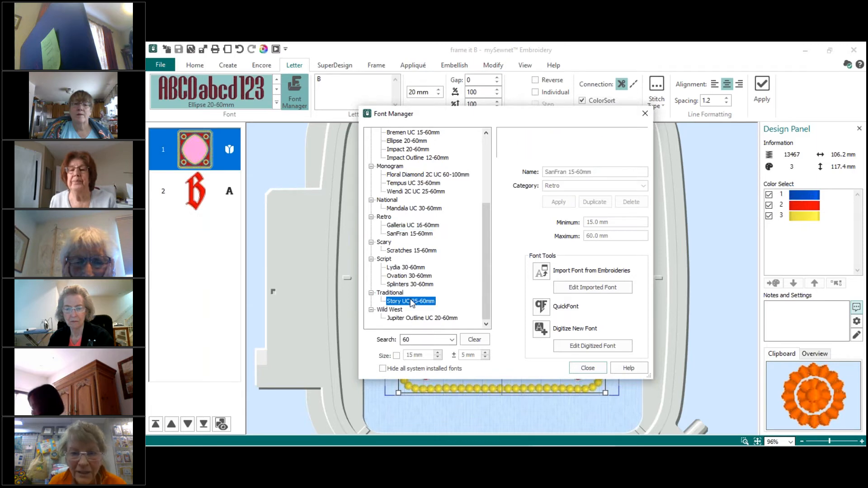
# Preview Impact Patch, the Floral fonts Acorn 6C UC and Ivy 2C, and the Modern fonts Bank UC, Bremen UC, Ellipse and Impact.
pyautogui.scroll(2, 411, 302)
pyautogui.scroll(3, 411, 301)
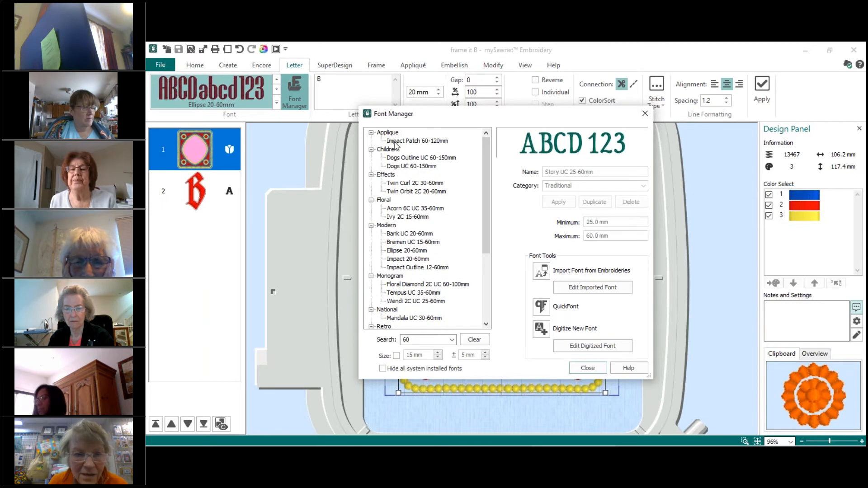
pyautogui.click(397, 141)
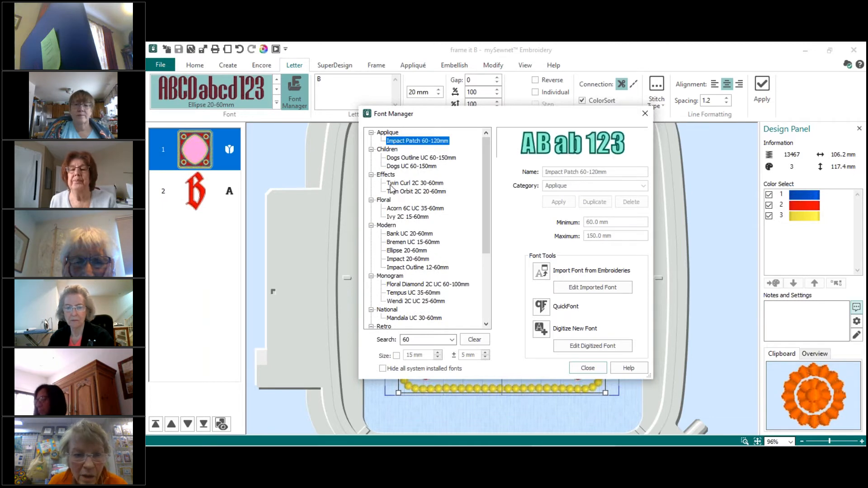
pyautogui.click(392, 209)
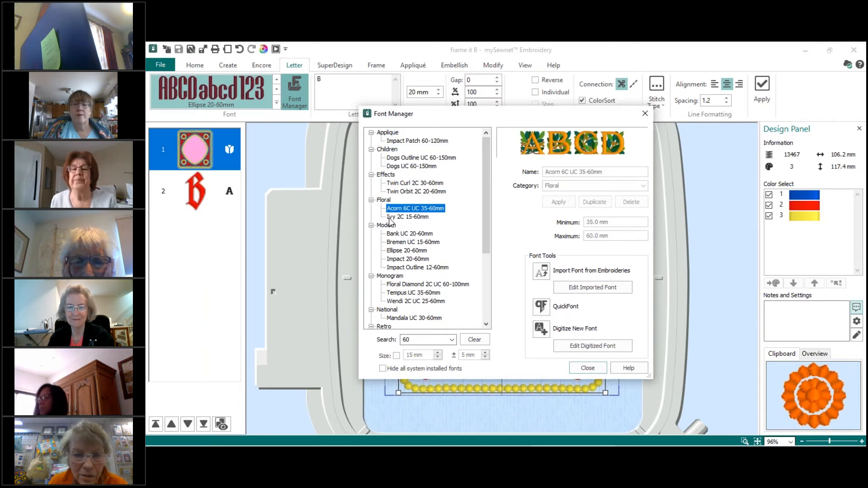
pyautogui.click(392, 217)
pyautogui.click(391, 234)
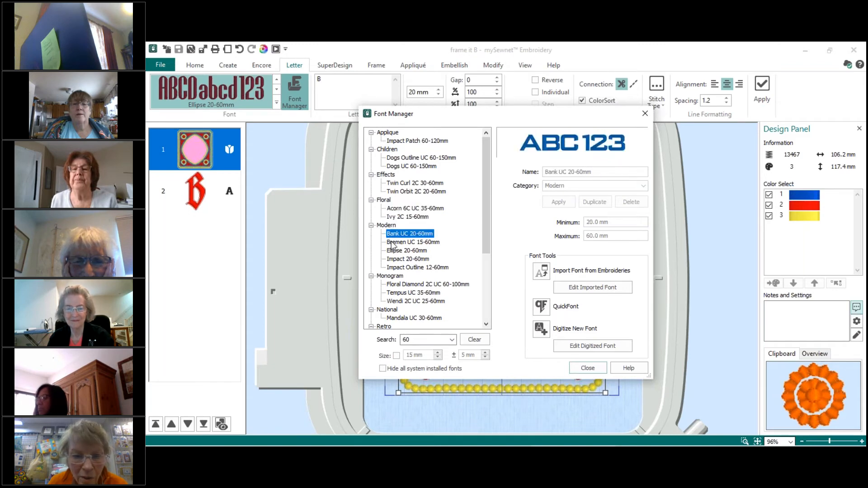
pyautogui.click(392, 243)
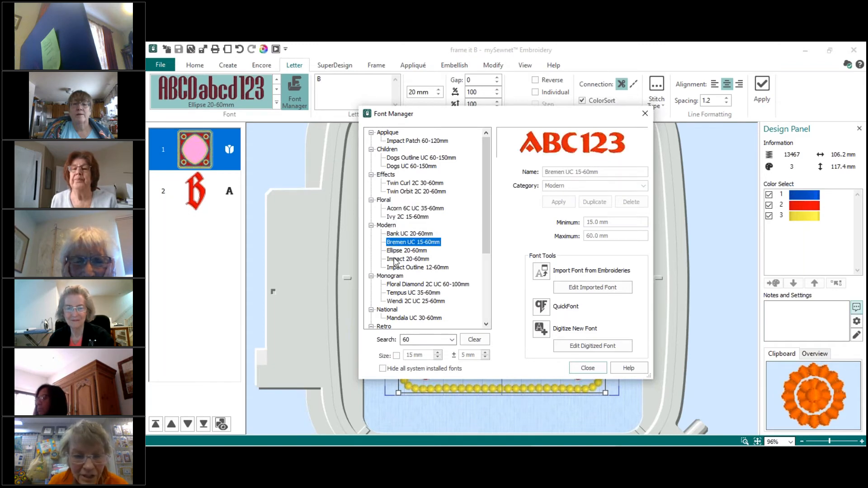
pyautogui.click(393, 251)
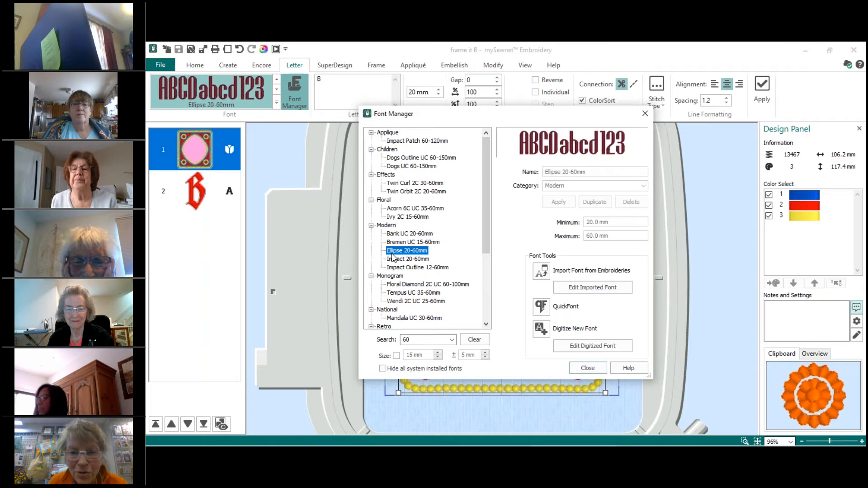
pyautogui.click(398, 259)
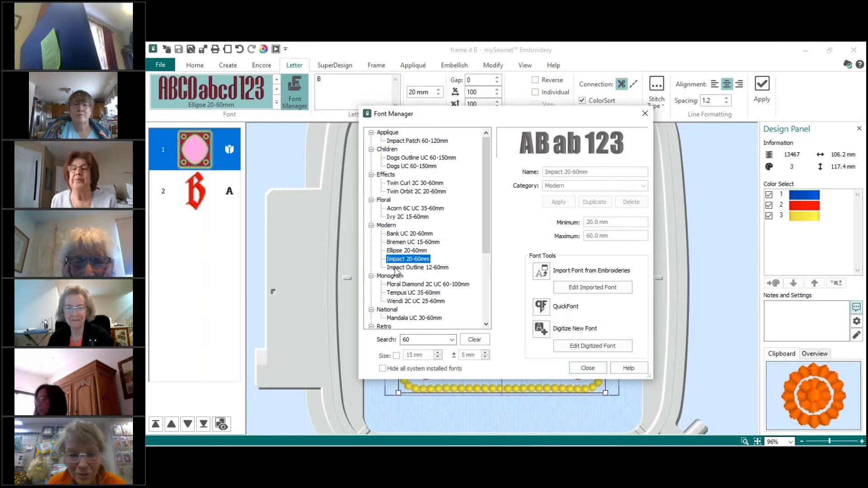
# Preview the Modern font Impact Outline, the Monogram font Floral Diamond 2C UC and the National font Mandala UC.
pyautogui.click(406, 268)
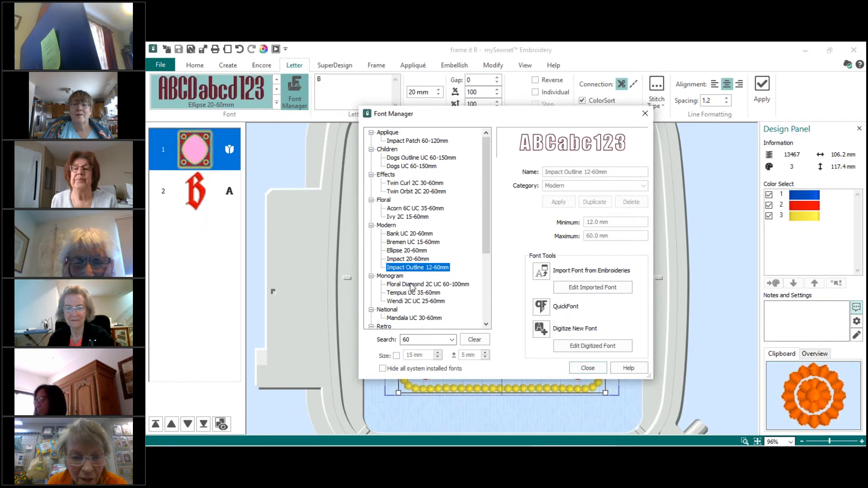
pyautogui.click(412, 284)
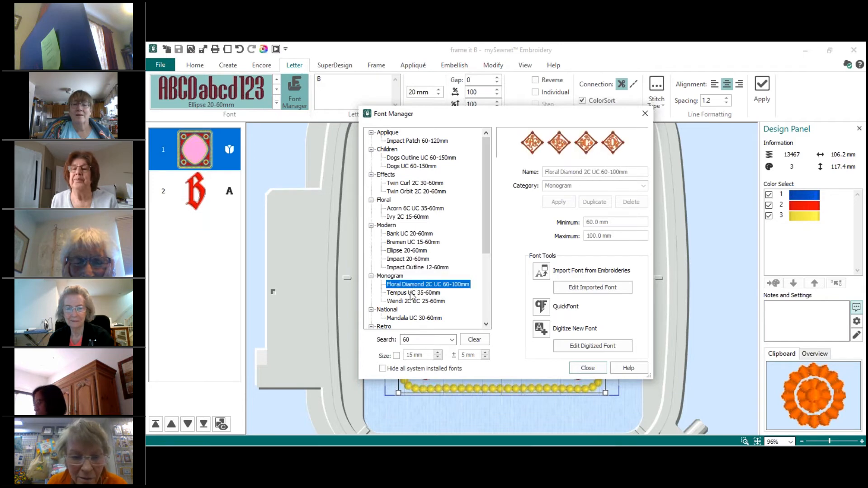
pyautogui.click(404, 318)
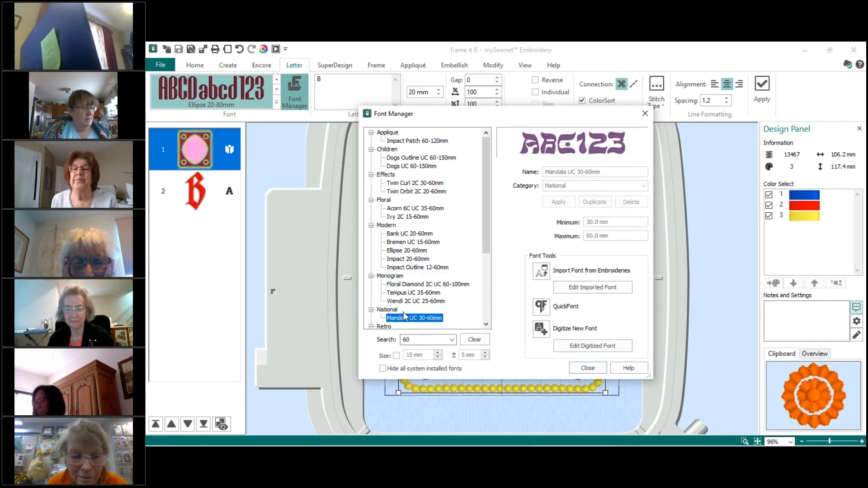
# Select the Script font Lydia 30-60mm and close the Font Manager.
pyautogui.scroll(-3, 401, 304)
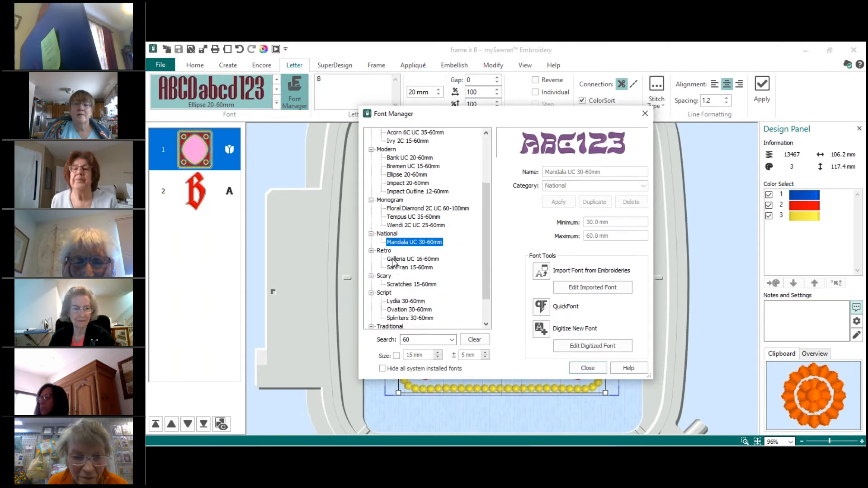
pyautogui.click(398, 302)
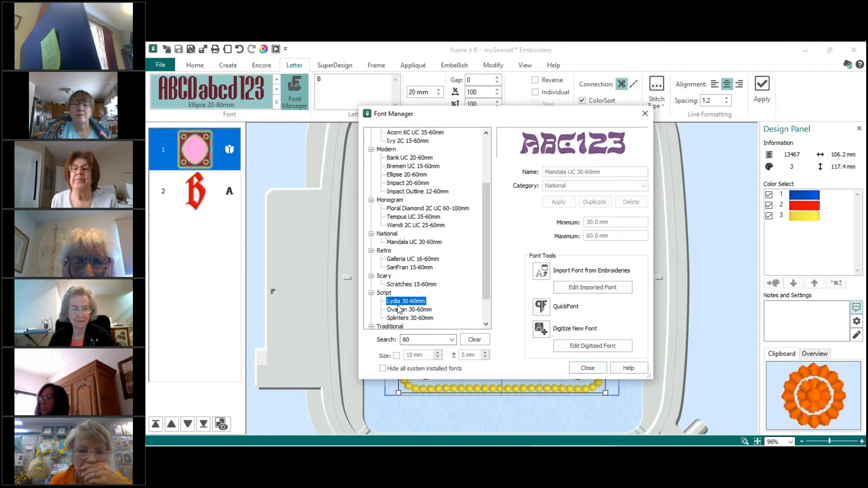
pyautogui.click(587, 368)
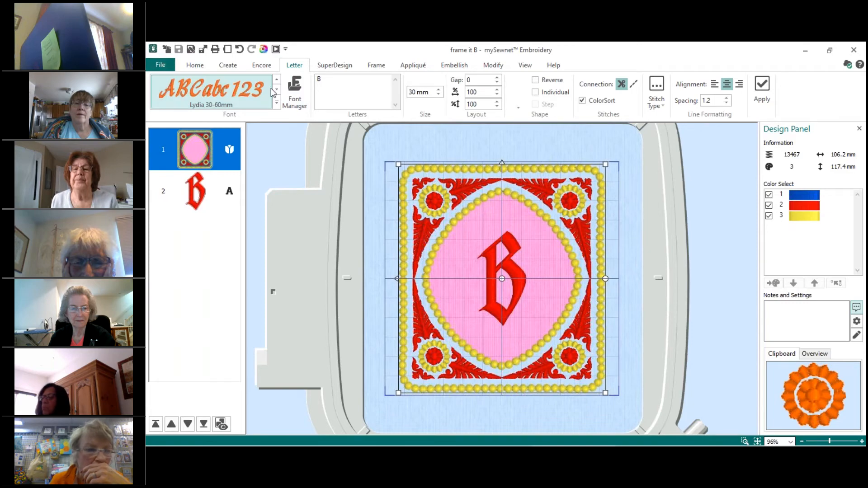
# Browse the font gallery's Script, Traditional, Wild West, Scary and Retro categories, comparing the styles and size ranges.
pyautogui.click(275, 104)
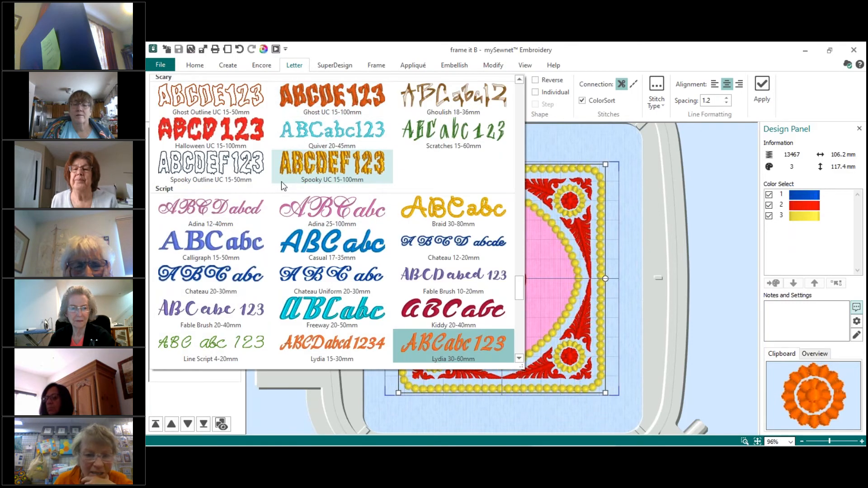
pyautogui.scroll(-6, 319, 218)
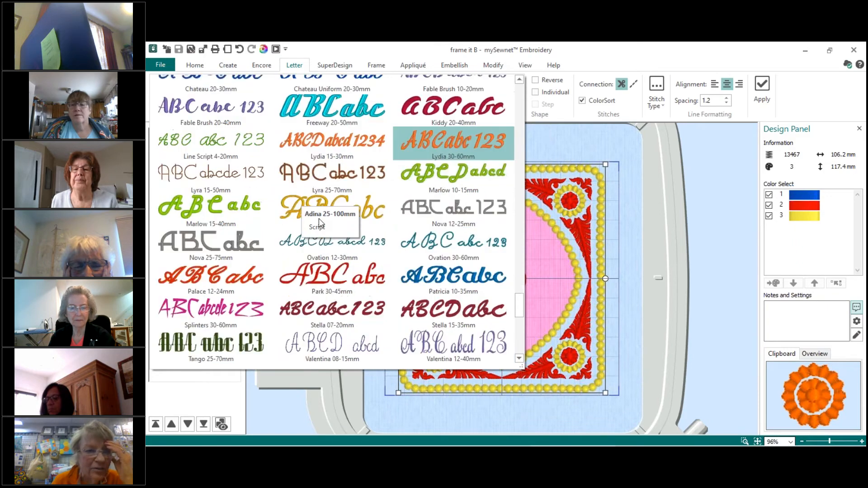
pyautogui.scroll(-10, 315, 219)
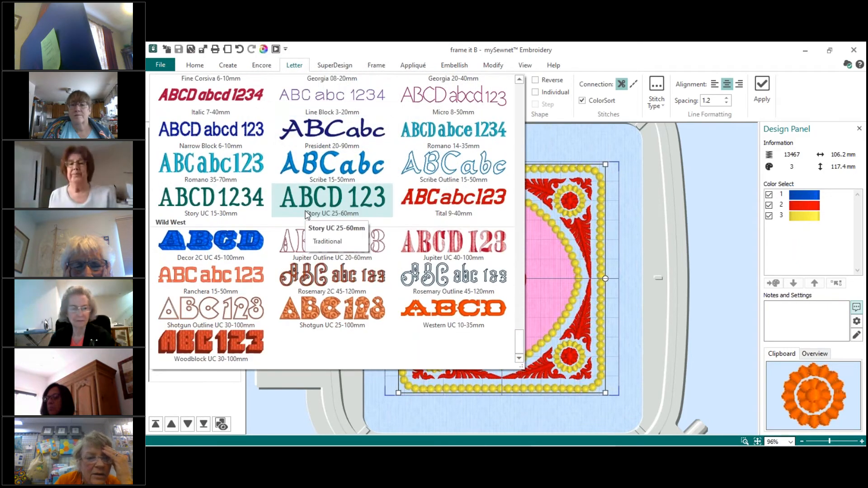
pyautogui.scroll(5, 305, 214)
pyautogui.scroll(3, 305, 213)
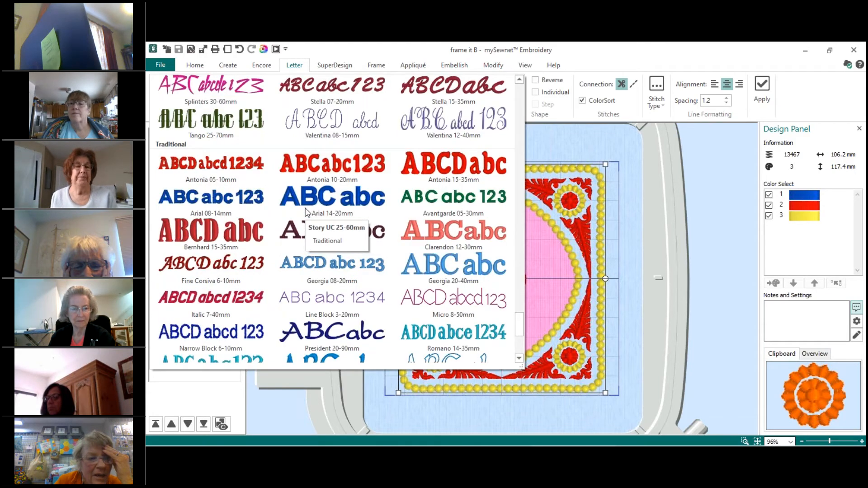
pyautogui.scroll(8, 306, 211)
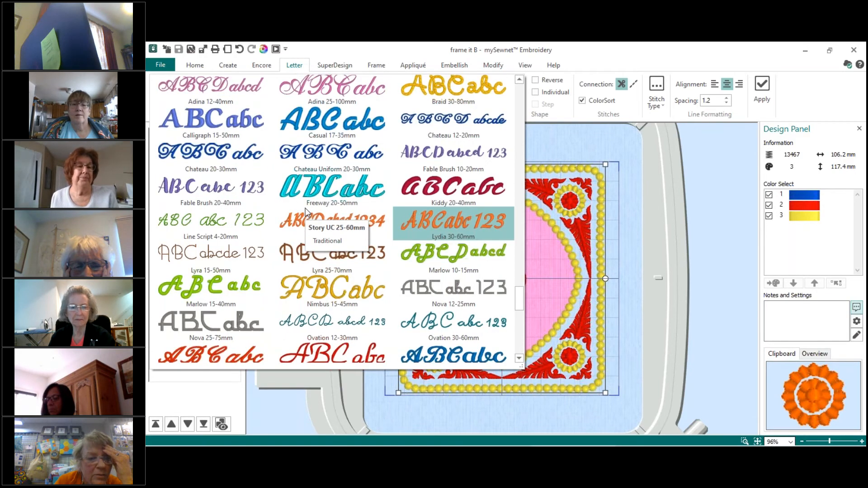
pyautogui.scroll(6, 305, 208)
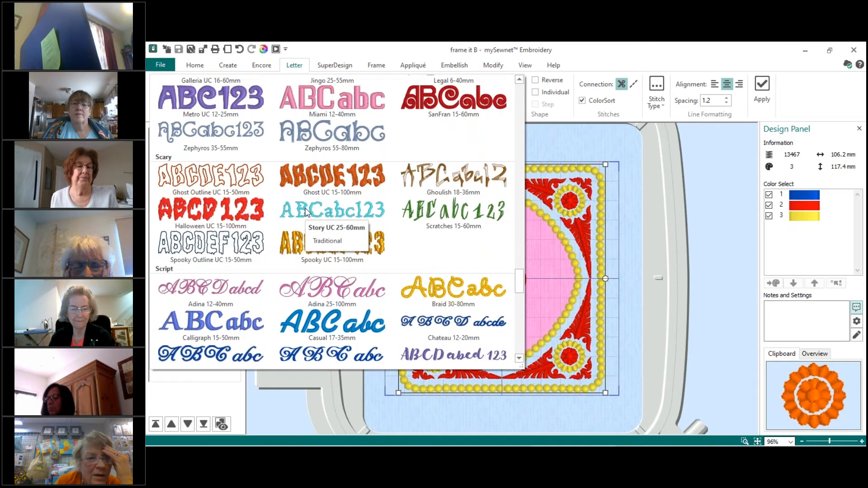
pyautogui.scroll(3, 306, 211)
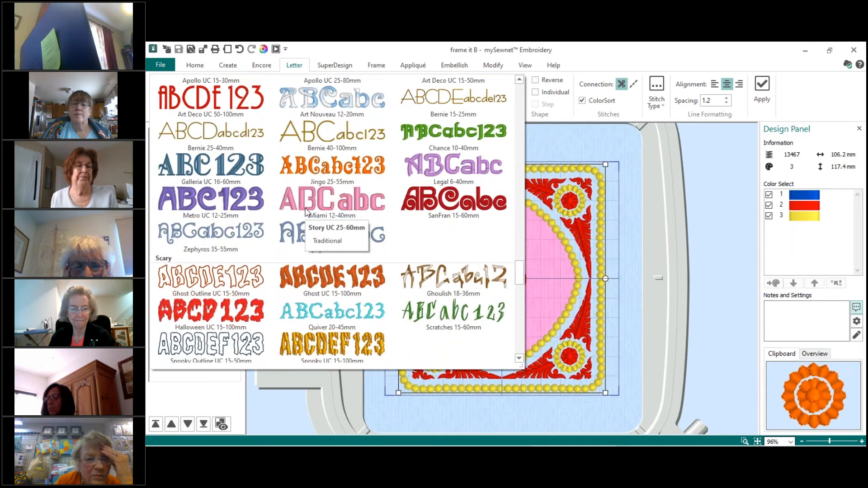
# Examine the gallery's Monogram, Modern, Fun, Foam, Floral and Elegant fonts, and close it without choosing another font.
pyautogui.scroll(8, 306, 212)
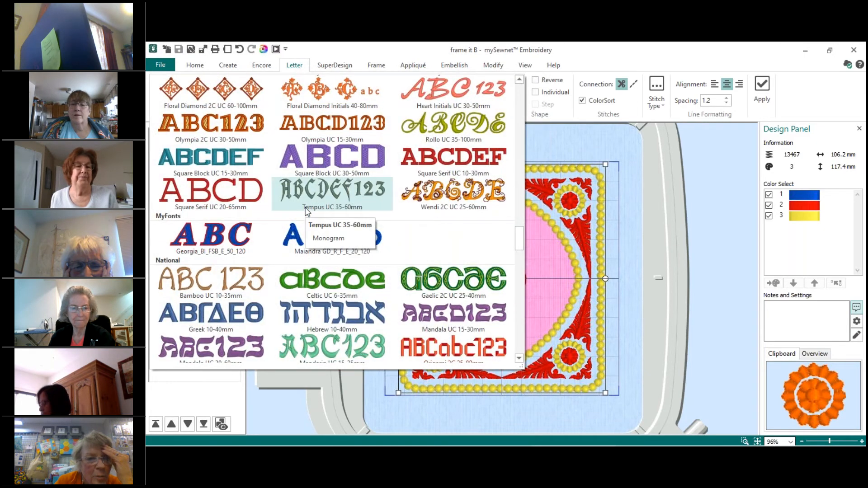
pyautogui.scroll(3, 306, 212)
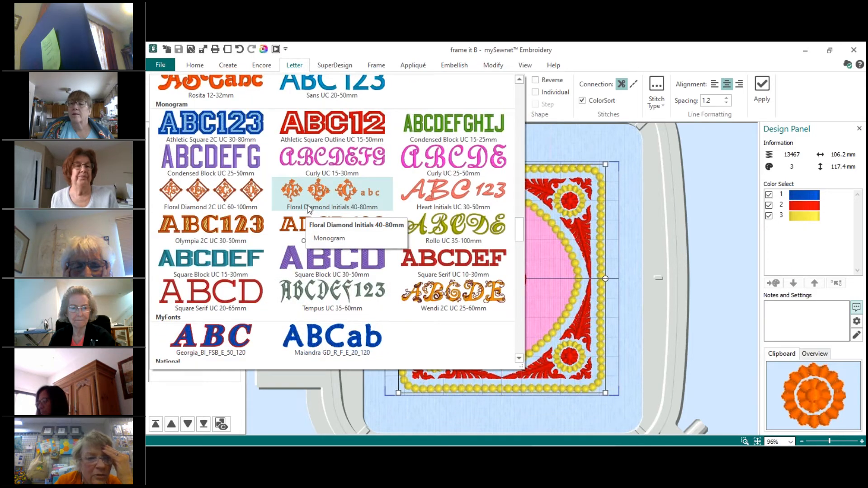
pyautogui.scroll(3, 309, 209)
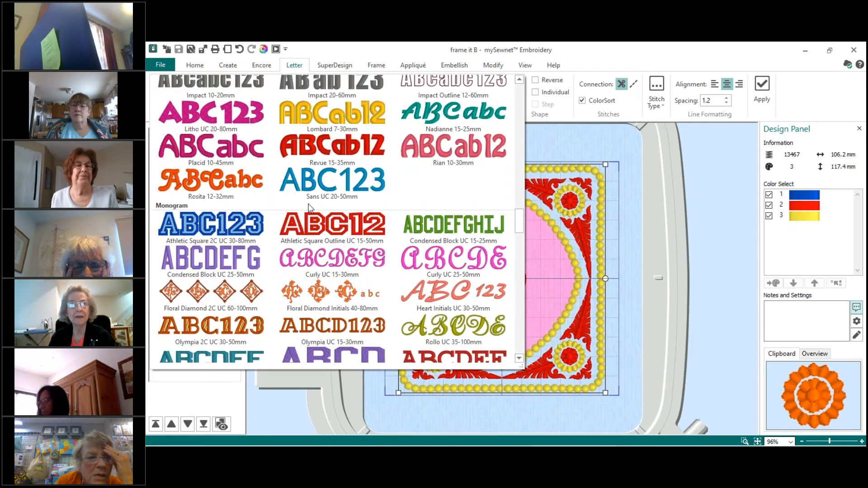
pyautogui.scroll(3, 308, 209)
pyautogui.scroll(3, 309, 208)
pyautogui.scroll(6, 308, 209)
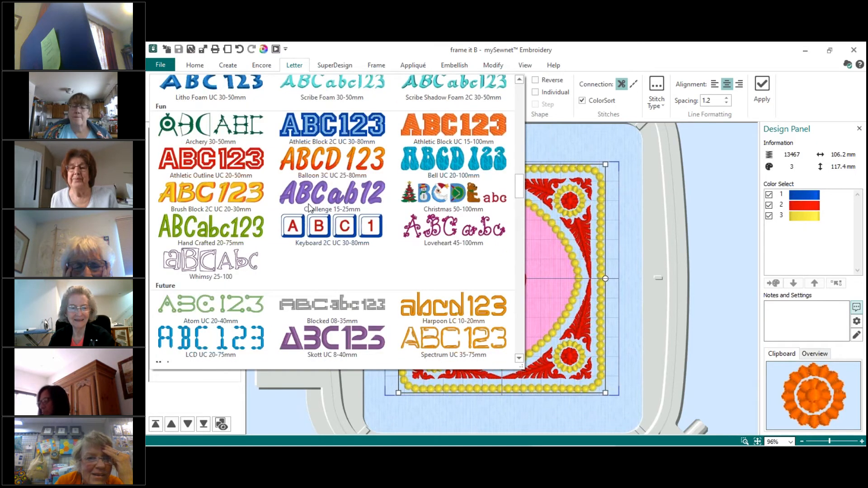
pyautogui.scroll(3, 309, 208)
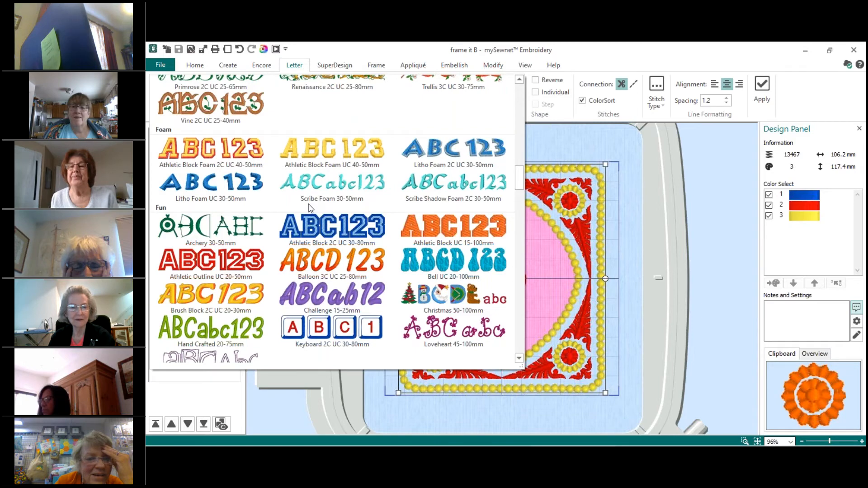
pyautogui.scroll(3, 310, 208)
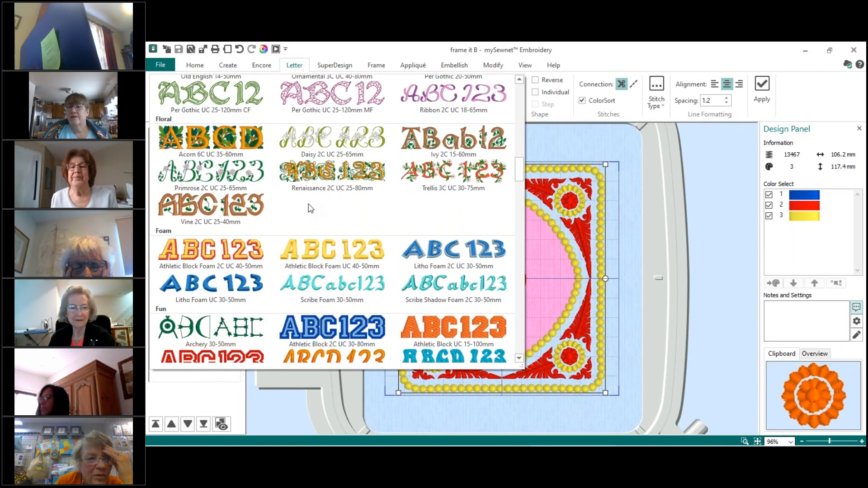
pyautogui.scroll(3, 310, 208)
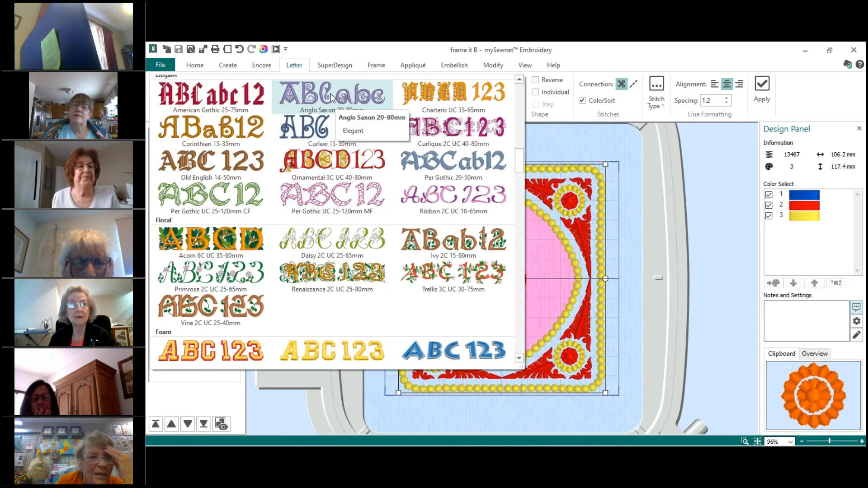
pyautogui.scroll(3, 332, 97)
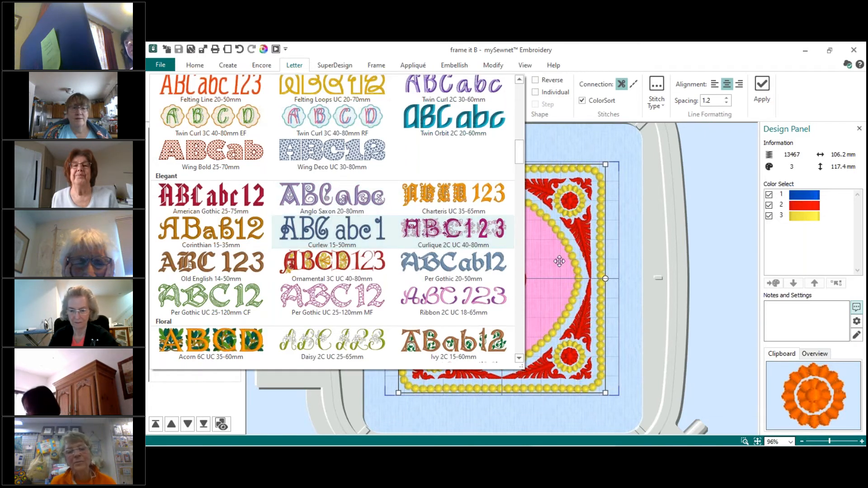
pyautogui.click(648, 258)
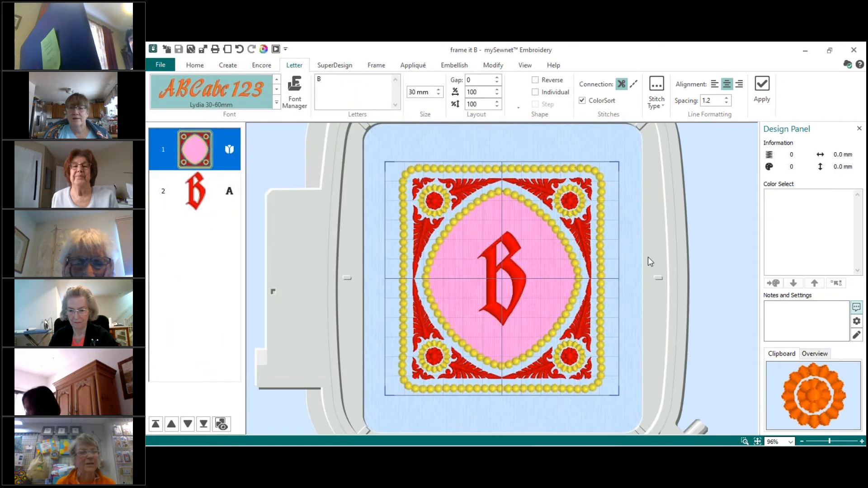
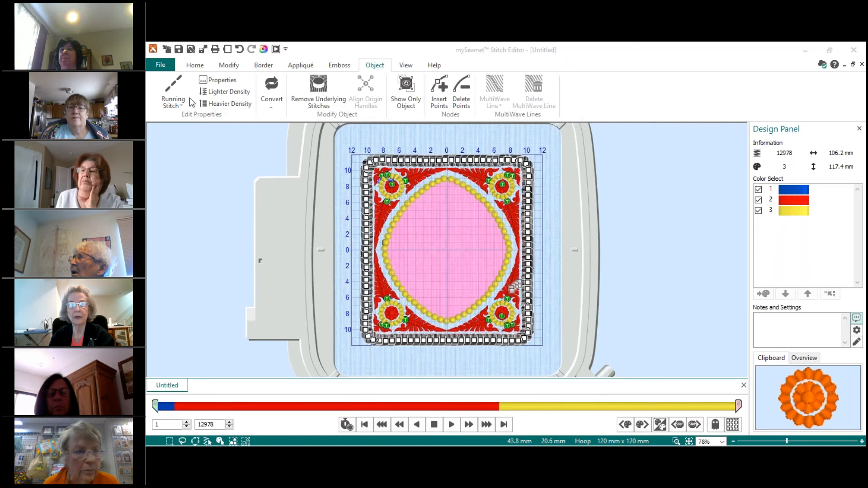
# Review the conversion choices for the selected stitches and show only the outer beaded border object.
pyautogui.click(273, 109)
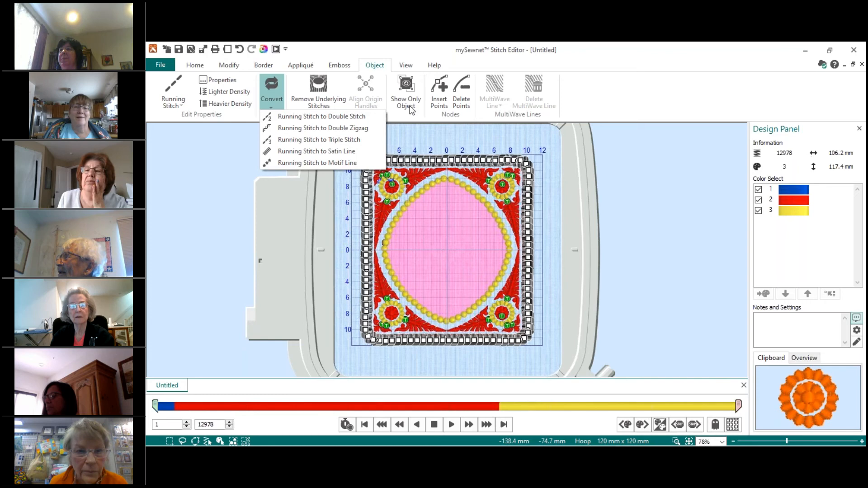
pyautogui.click(408, 87)
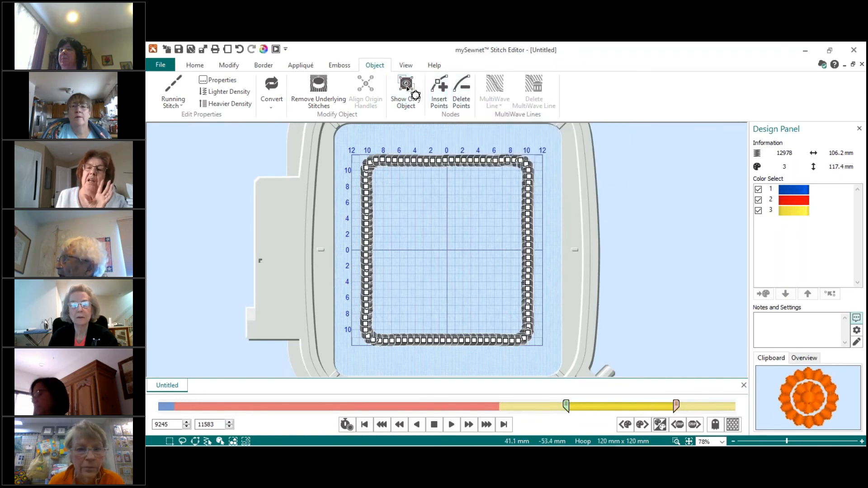
pyautogui.click(407, 88)
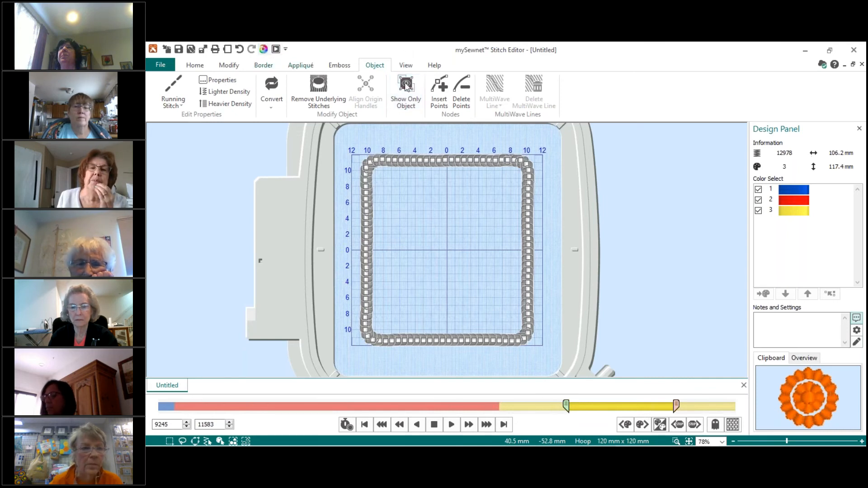
# Return from the isolated border to a view of all stitches in the frame design.
pyautogui.click(196, 66)
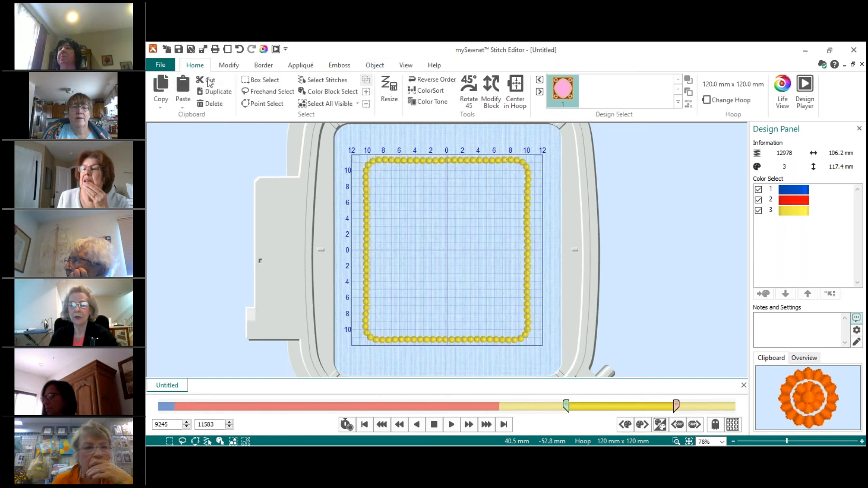
pyautogui.click(159, 66)
pyautogui.click(167, 64)
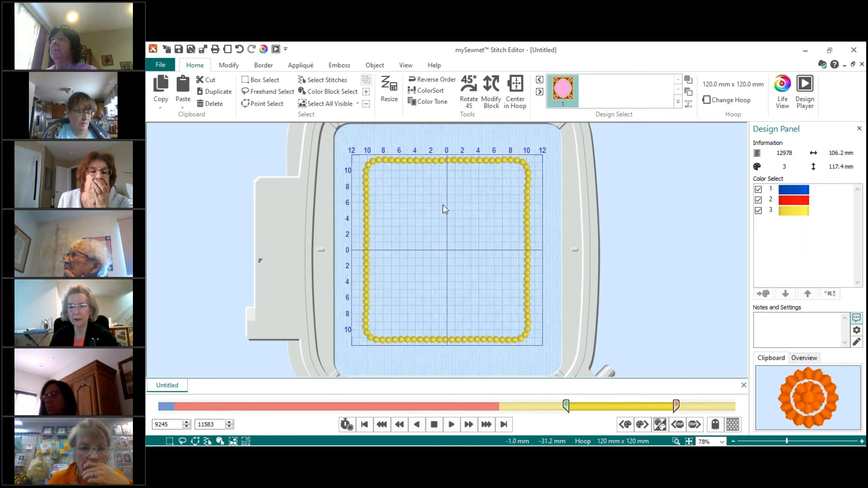
pyautogui.click(733, 425)
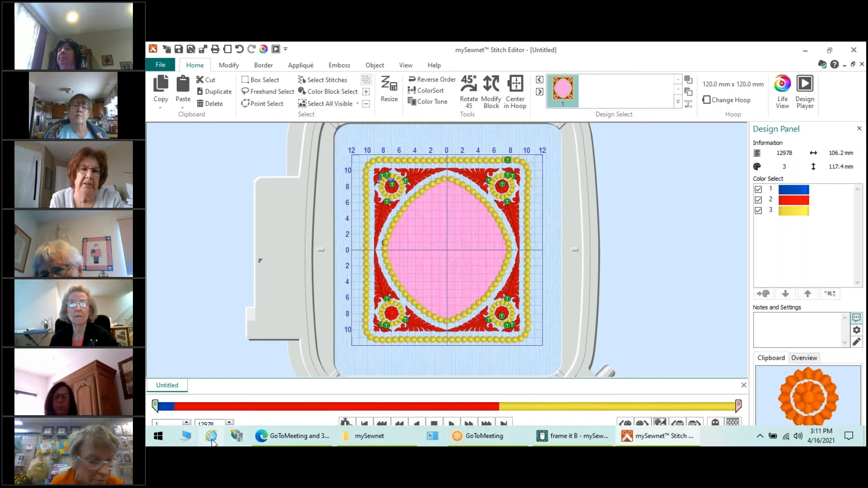
# Switch to the mySewnet program folder in File Explorer and move its window down to uncover the editor's ribbon.
pyautogui.click(358, 440)
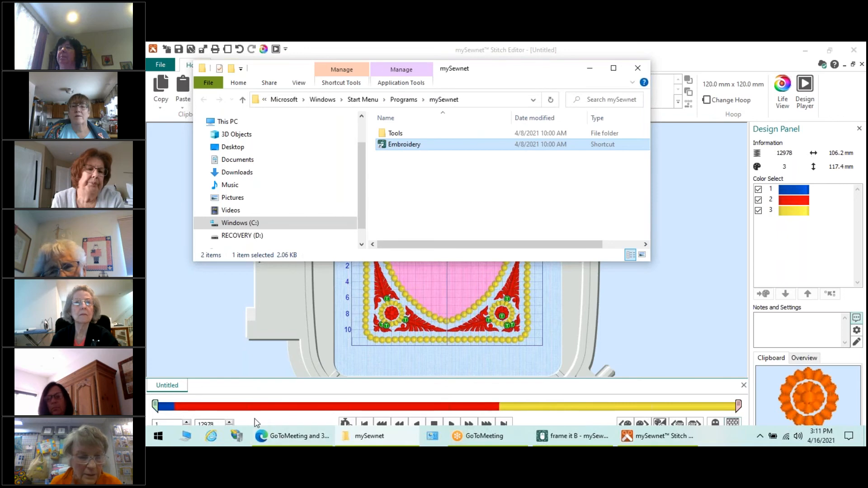
pyautogui.moveTo(303, 445)
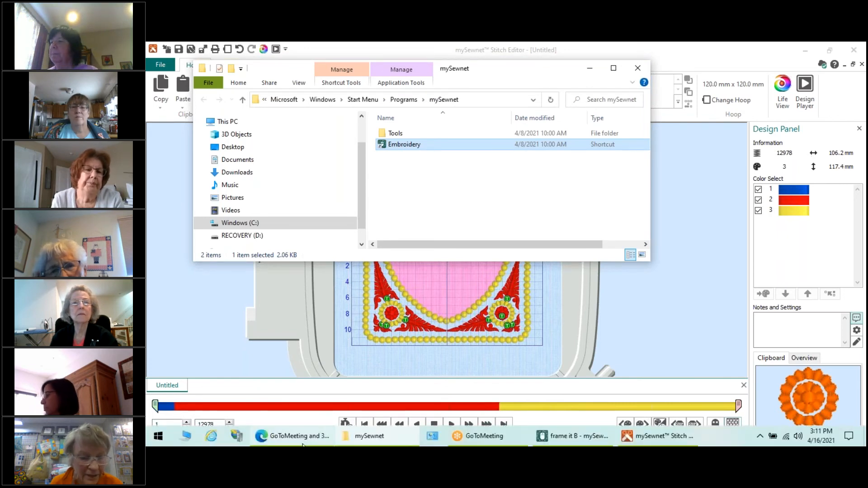
pyautogui.moveTo(261, 440)
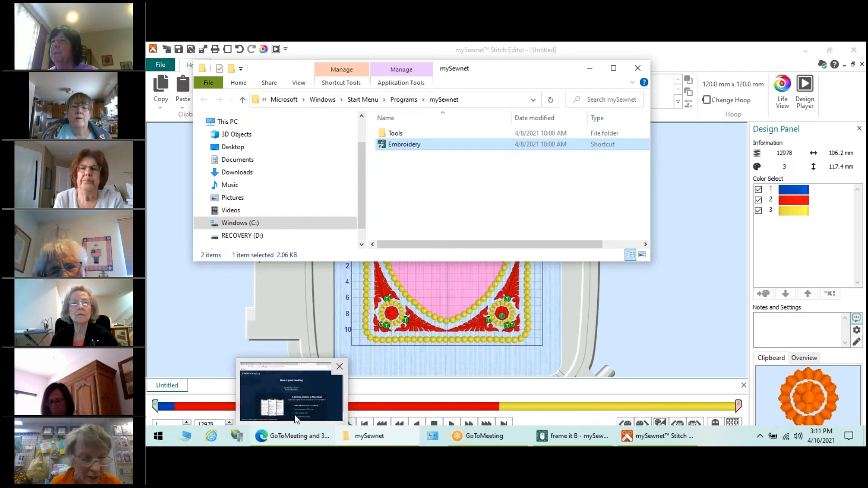
pyautogui.click(262, 438)
pyautogui.click(457, 437)
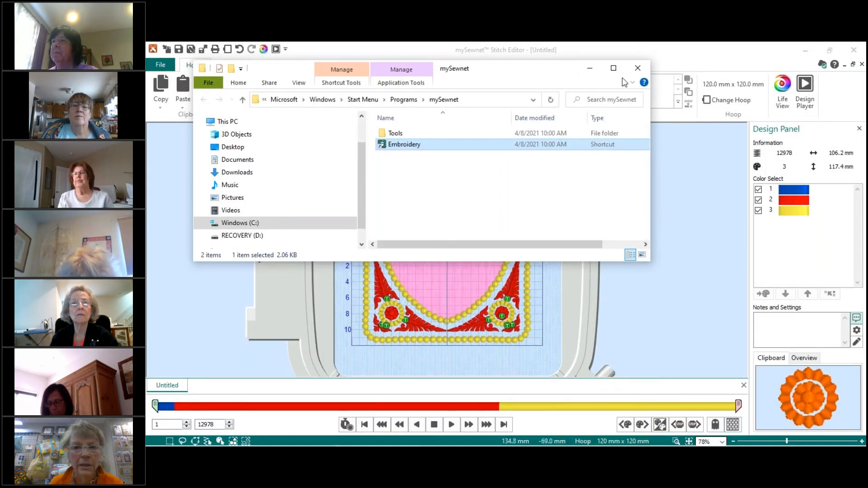
pyautogui.moveTo(555, 70); pyautogui.dragTo(559, 216)
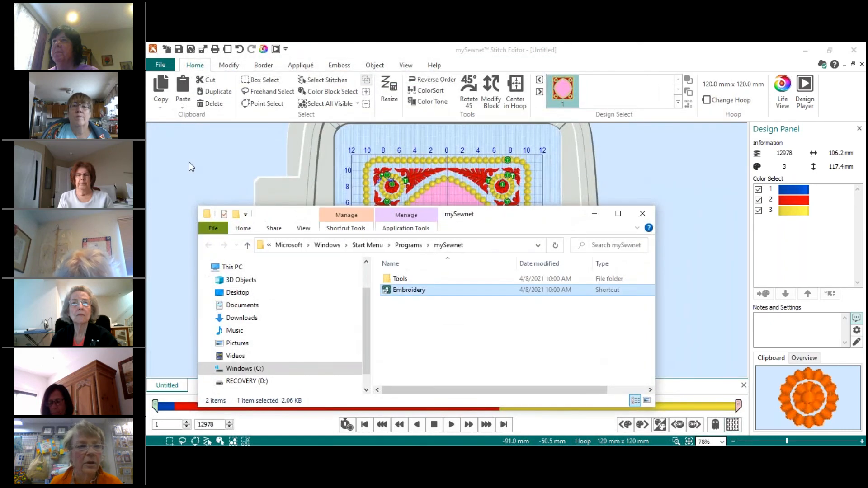
# Review the mySewnet account and utility settings in Configure, check for software updates and dismiss the update notice.
pyautogui.click(161, 66)
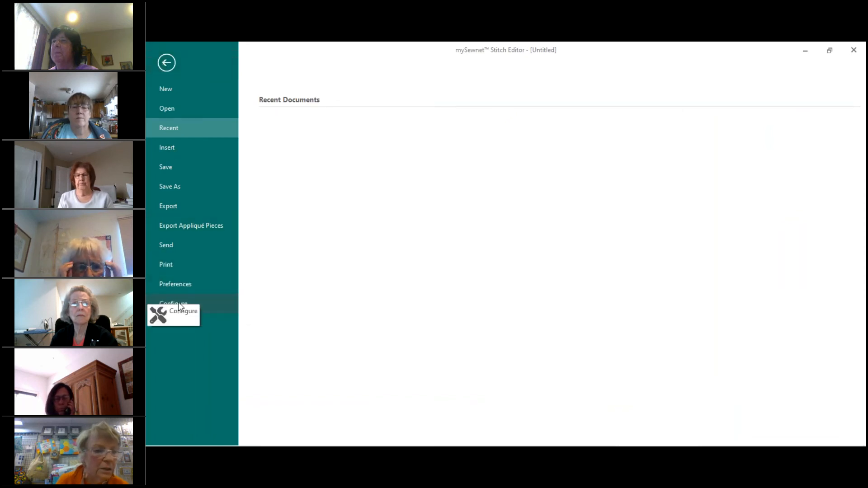
pyautogui.click(176, 302)
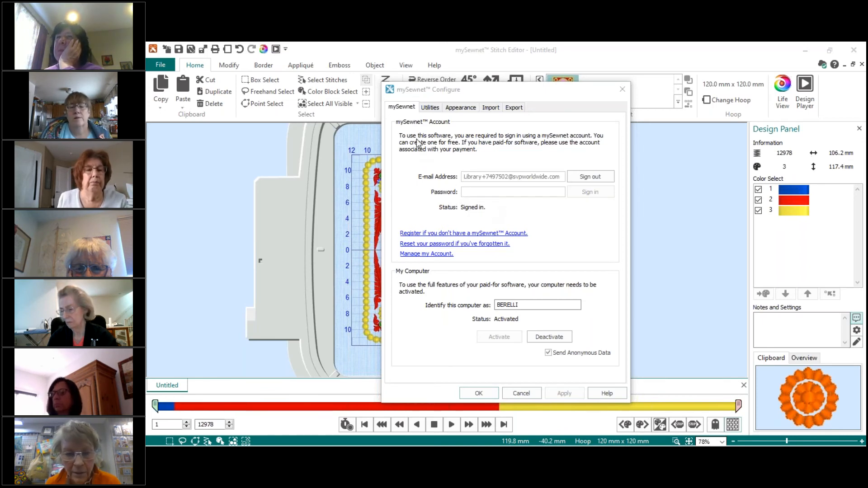
pyautogui.click(434, 109)
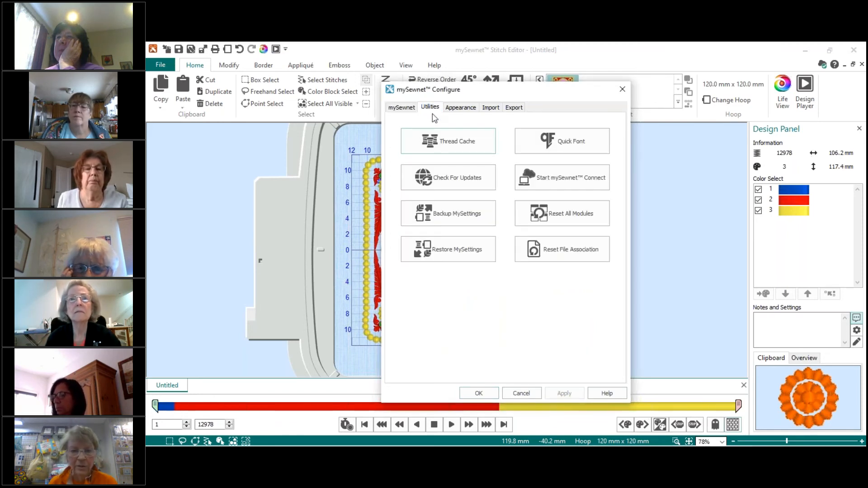
pyautogui.click(451, 179)
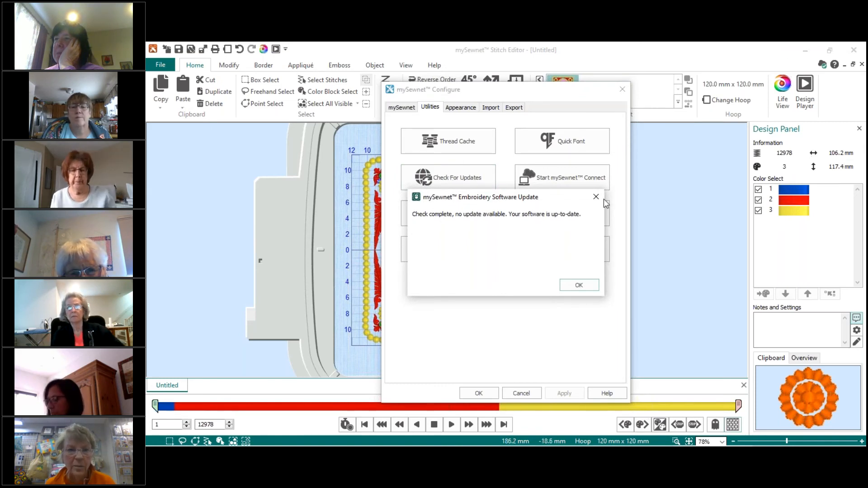
pyautogui.click(578, 285)
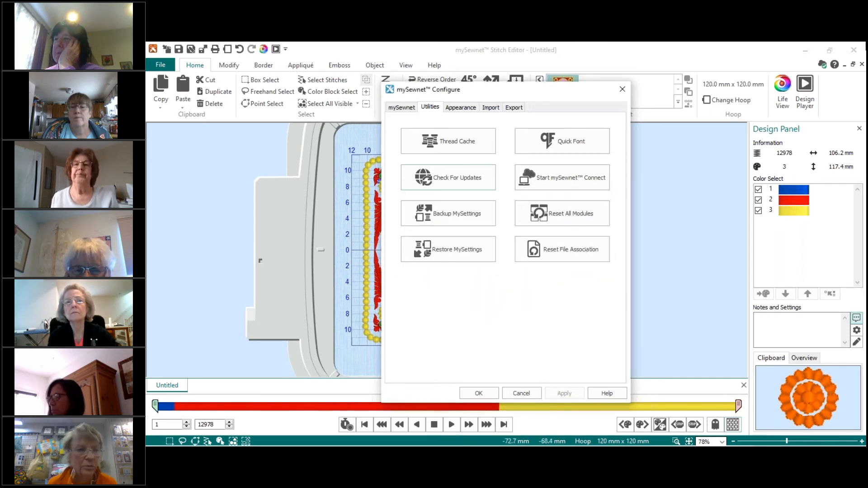
# Close Configure, finish the Stitch Editor background editing, and exit mySewnet Embroidery without saving changes to frame it B.vp4.
pyautogui.click(807, 50)
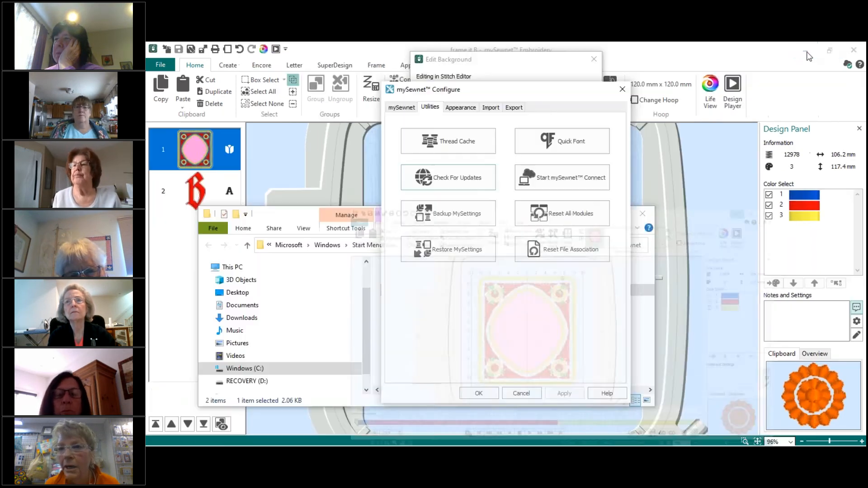
pyautogui.click(623, 89)
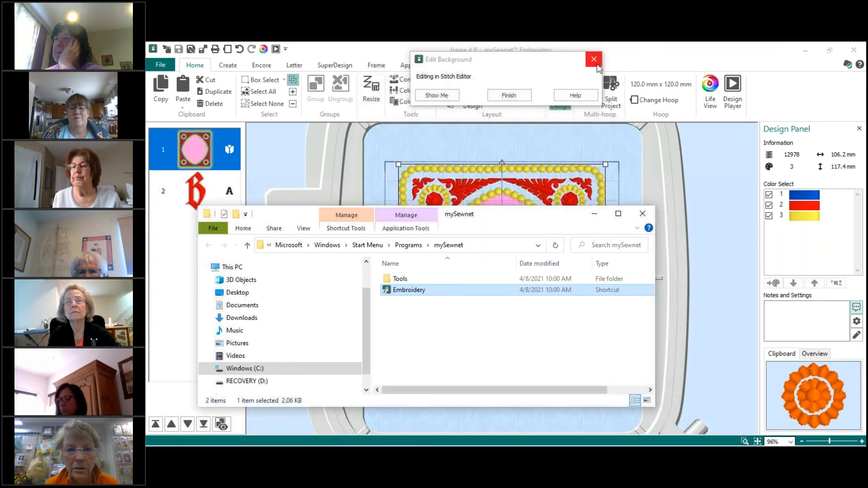
pyautogui.click(508, 95)
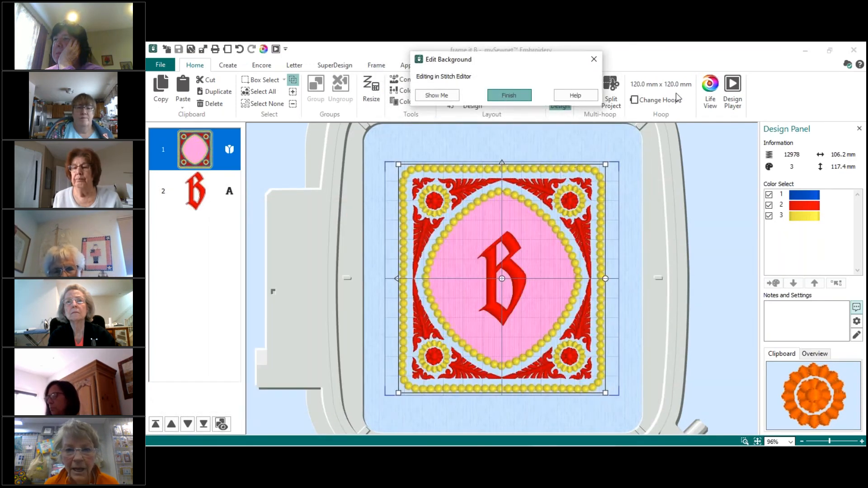
pyautogui.click(853, 50)
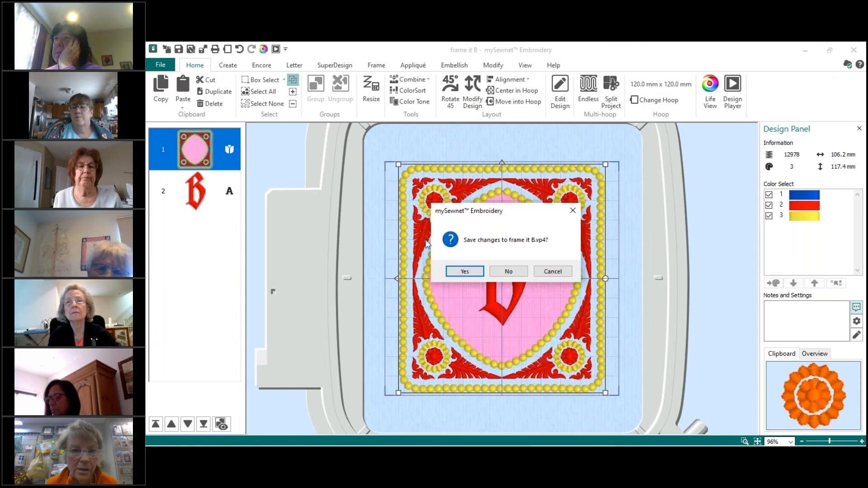
pyautogui.click(504, 272)
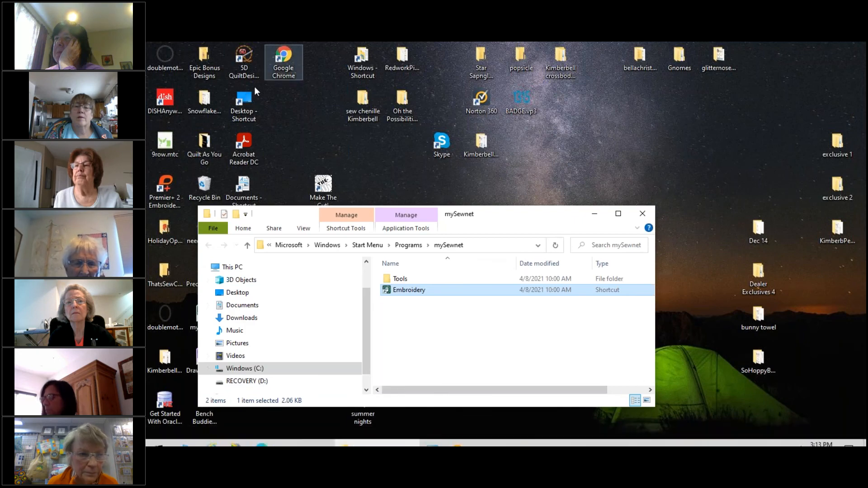
# Switch to the Edge browser, search for mysewnet in a new tab and open the mySewnet home page.
pyautogui.moveTo(292, 435)
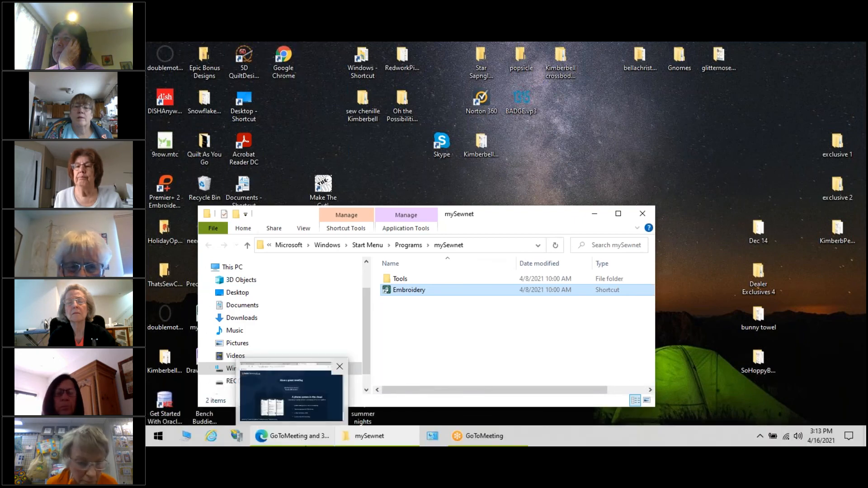
pyautogui.click(312, 441)
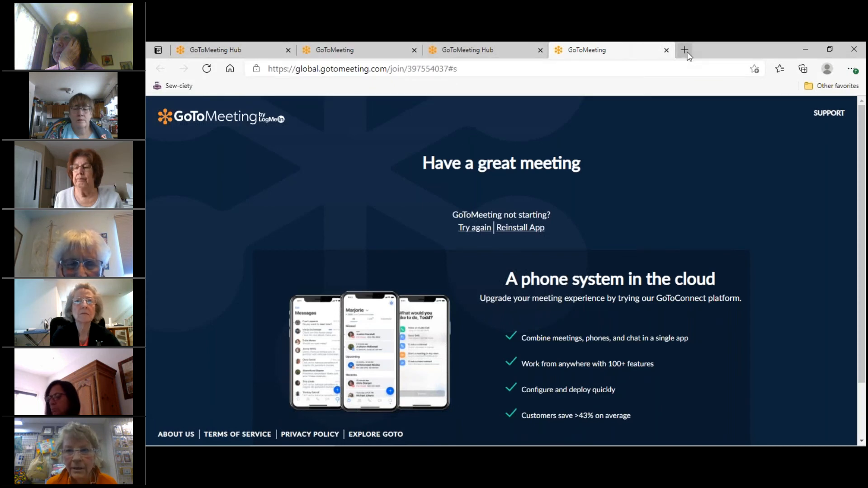
pyautogui.hotkey('ctrl', 't')
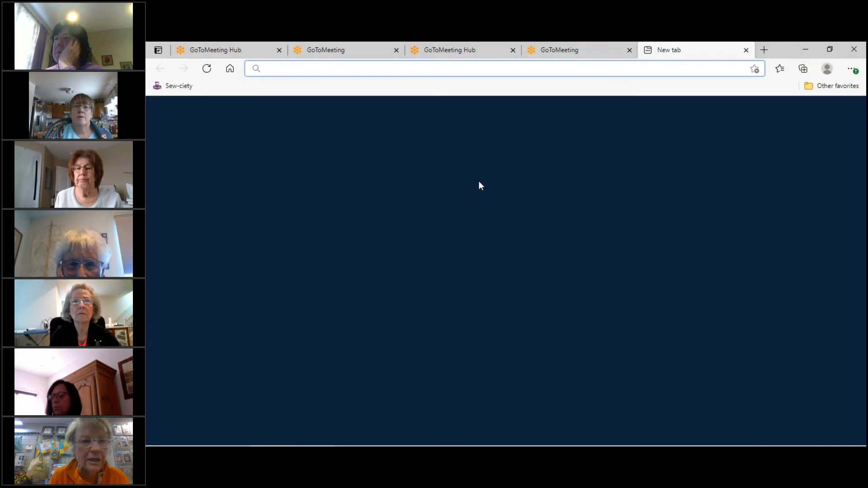
pyautogui.write('my')
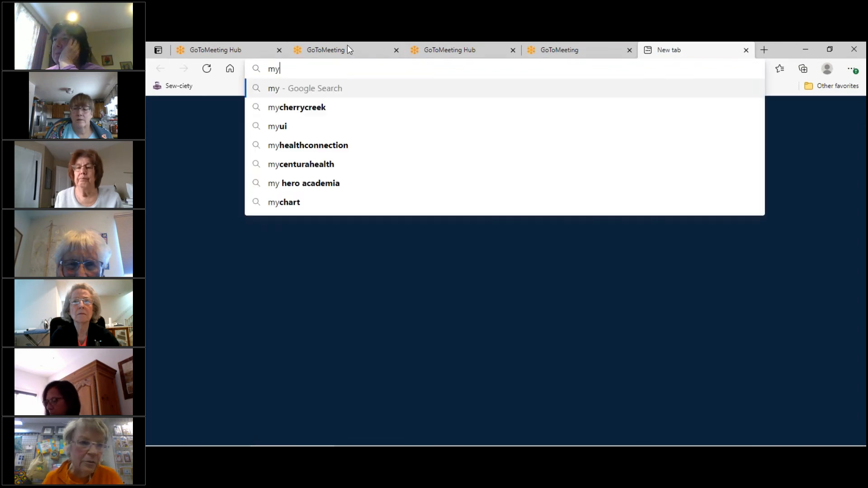
pyautogui.write('se')
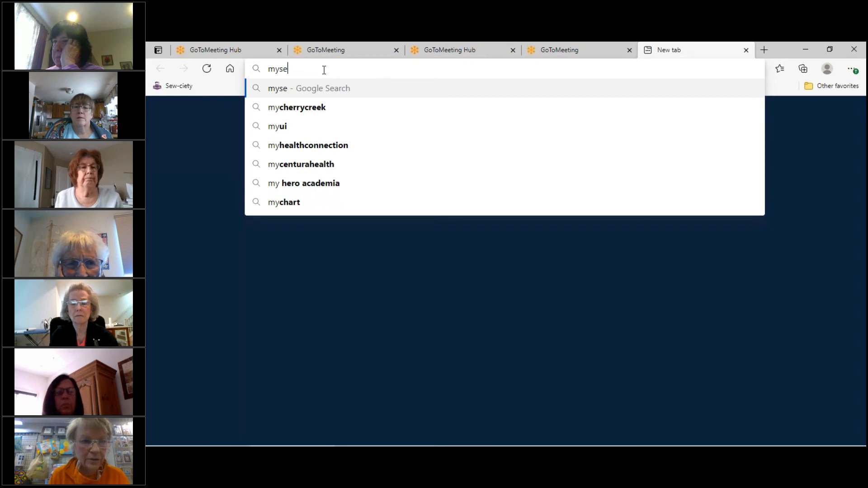
pyautogui.write('w')
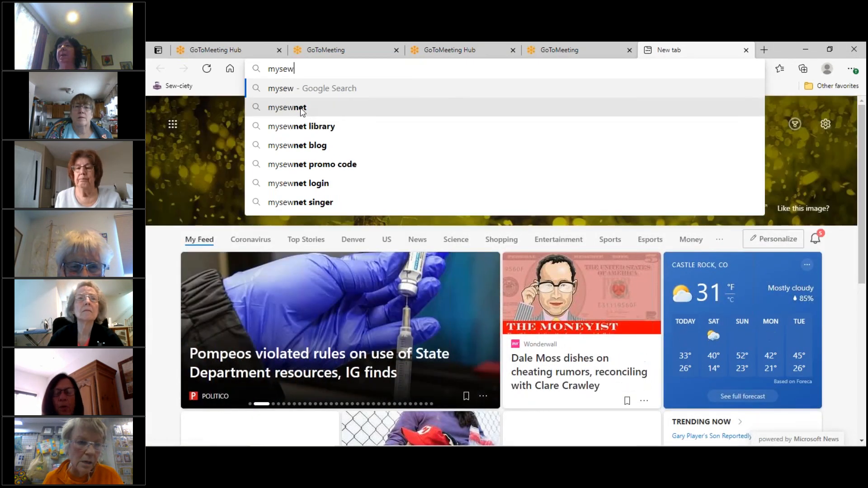
pyautogui.click(301, 108)
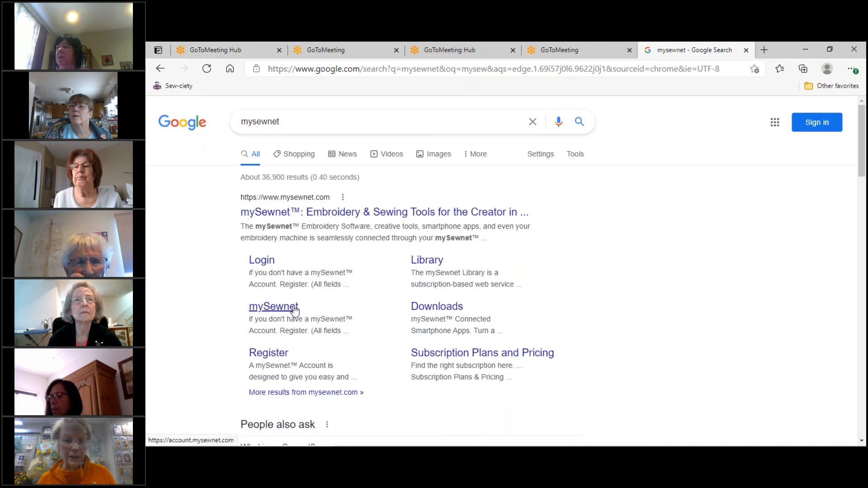
pyautogui.click(329, 218)
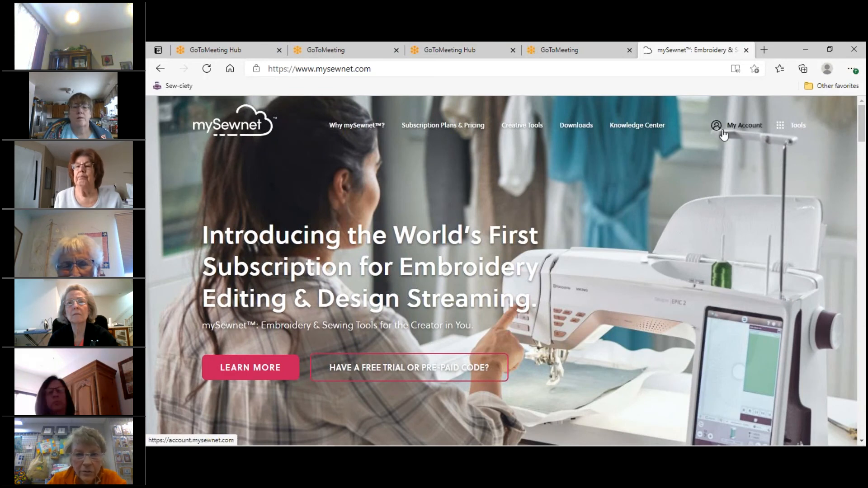
# Open the mySewnet Embroidery Software download page and examine the Windows and Mac downloads.
pyautogui.click(571, 128)
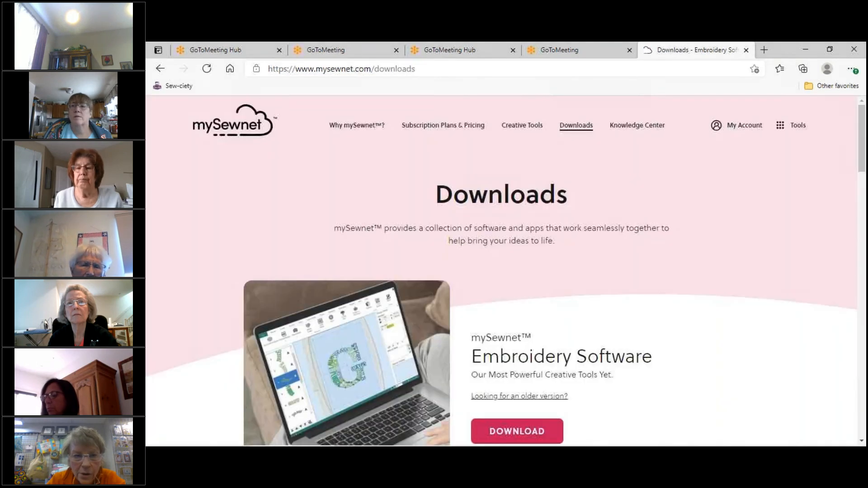
pyautogui.scroll(-3, 501, 271)
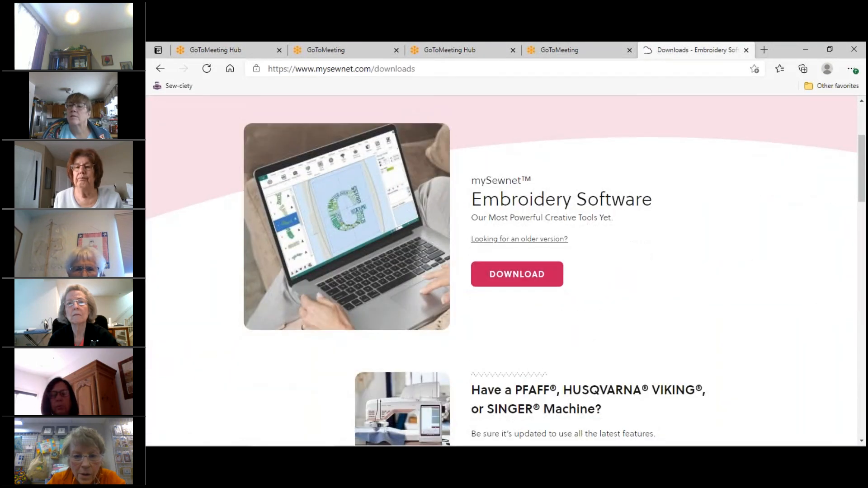
pyautogui.click(507, 276)
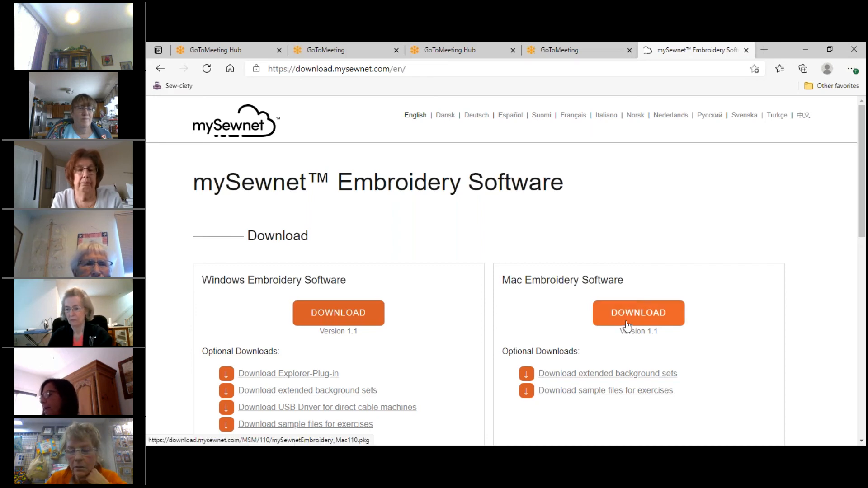
pyautogui.click(627, 322)
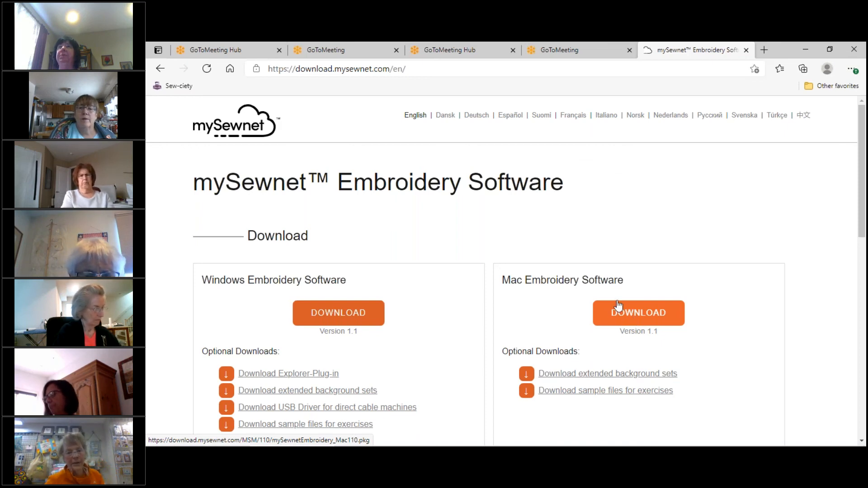
# Return to the Downloads page, open the Knowledge Center and look over its Machine Setup instructions.
pyautogui.click(159, 70)
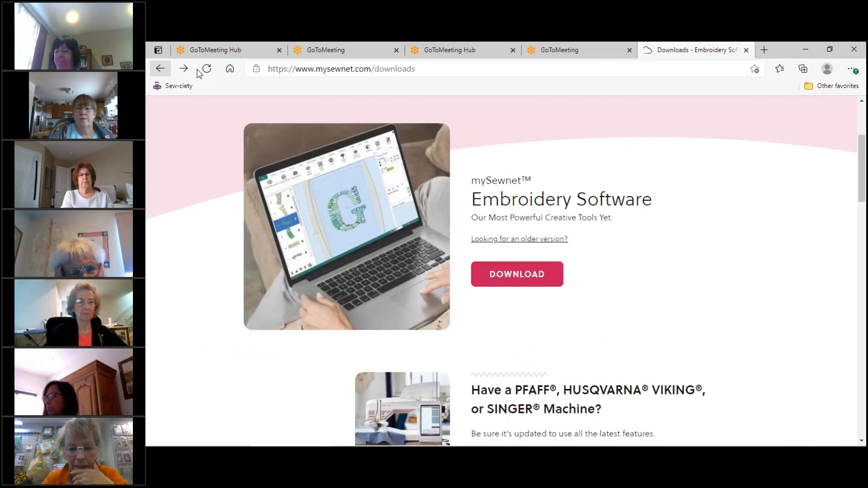
pyautogui.scroll(4, 492, 162)
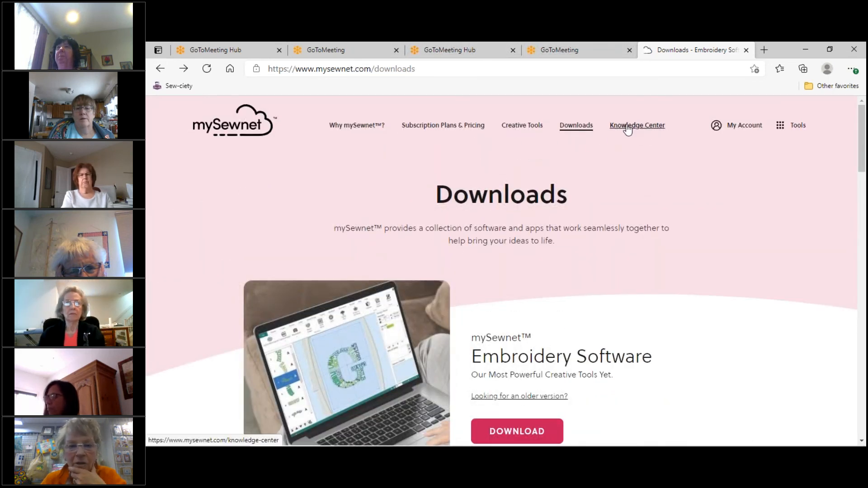
pyautogui.click(627, 127)
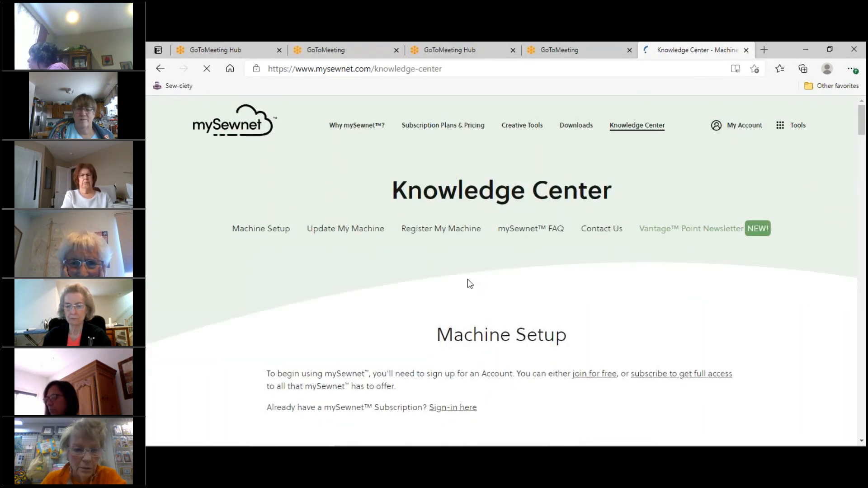
pyautogui.scroll(-2, 472, 269)
pyautogui.scroll(-3, 470, 268)
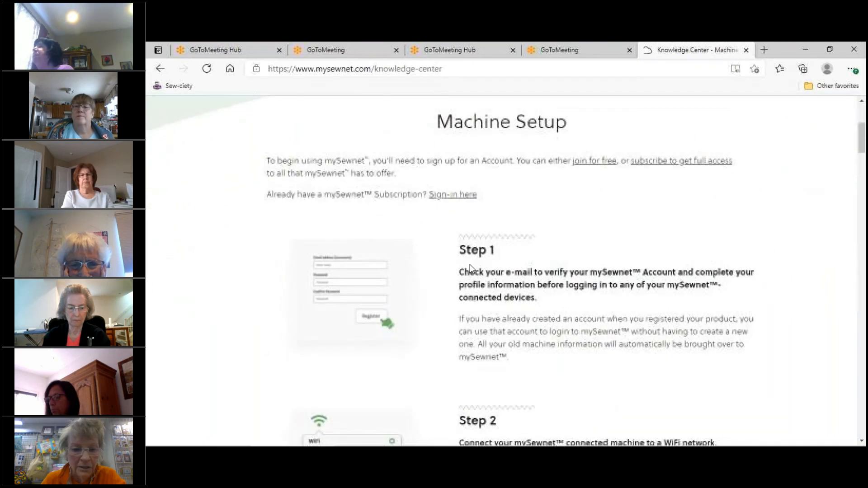
pyautogui.scroll(3, 467, 265)
pyautogui.scroll(2, 466, 265)
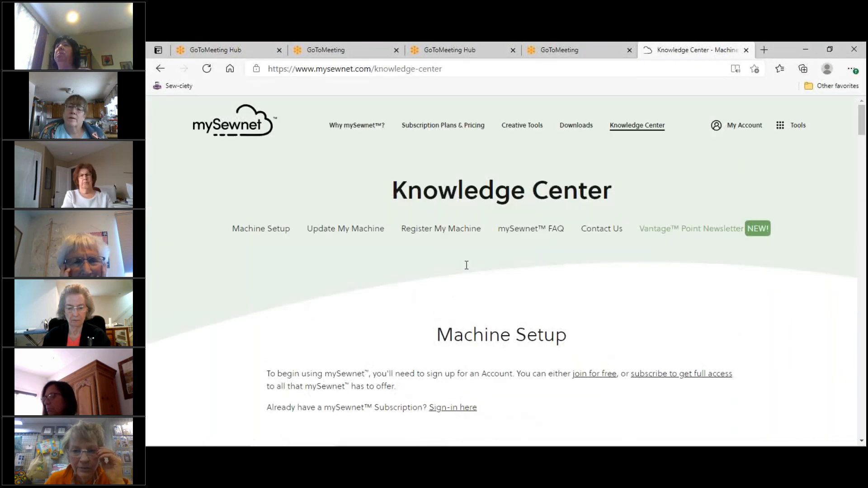
# Go to the Vantage Point Newsletters and examine the projects along with the neighbouring Contact Us and FAQ sections.
pyautogui.scroll(-1, 468, 262)
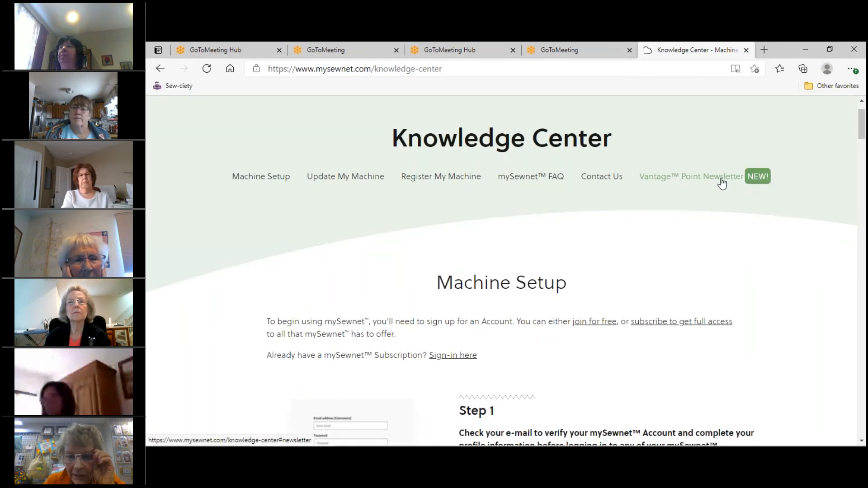
pyautogui.click(758, 180)
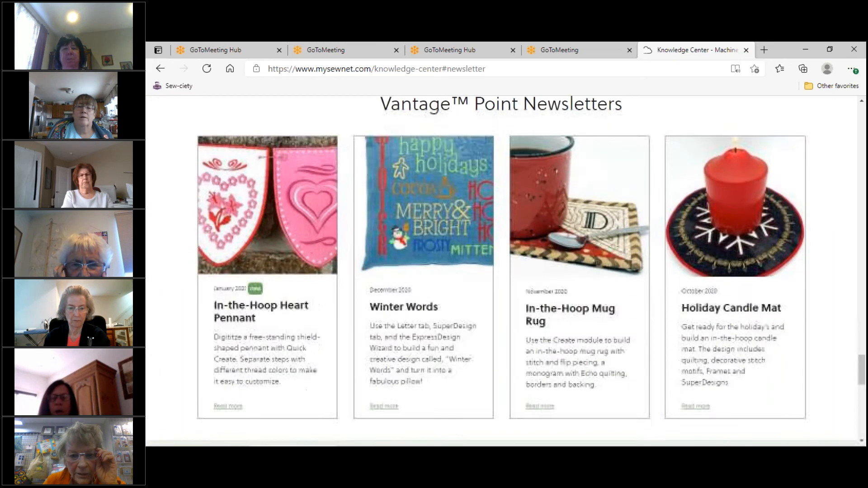
pyautogui.scroll(-5, 535, 290)
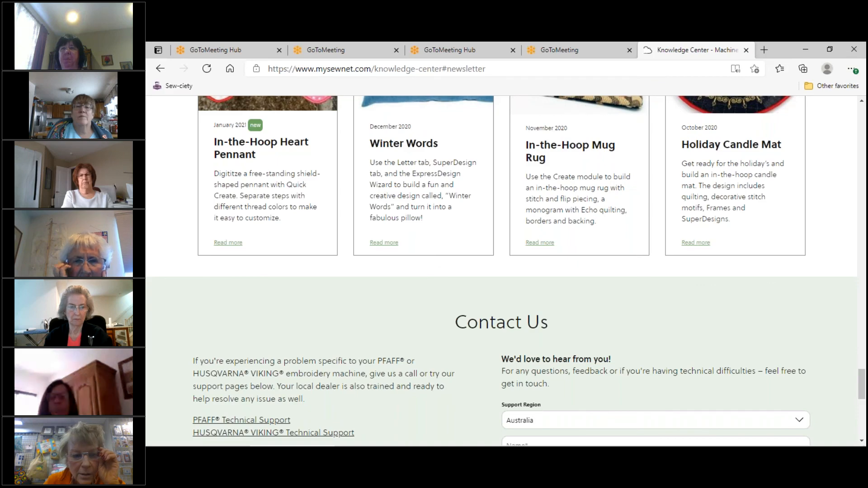
pyautogui.scroll(-1, 500, 271)
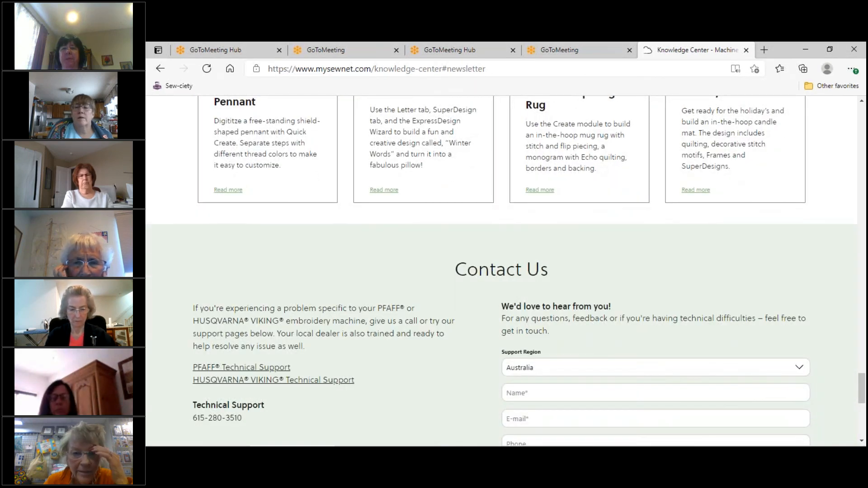
pyautogui.scroll(4, 501, 271)
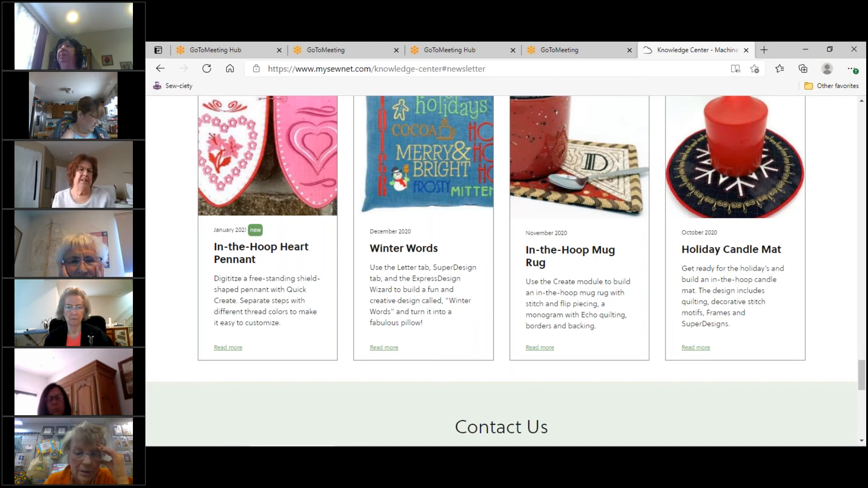
pyautogui.scroll(2, 505, 271)
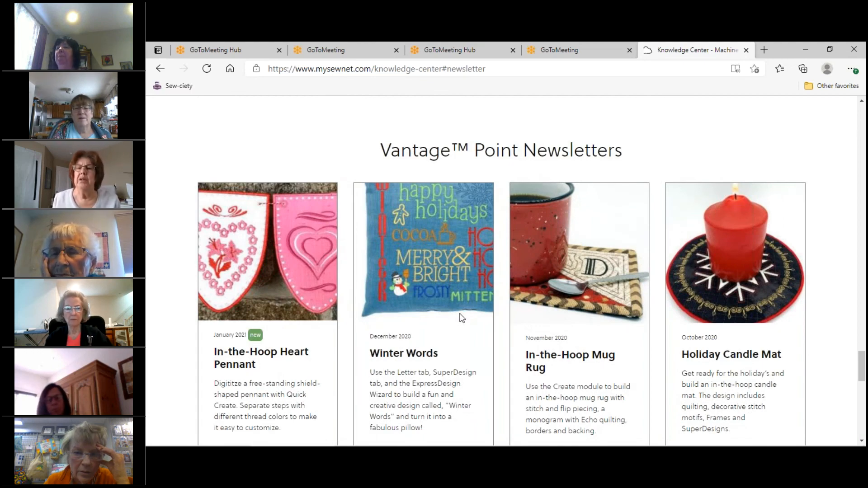
pyautogui.scroll(4, 461, 318)
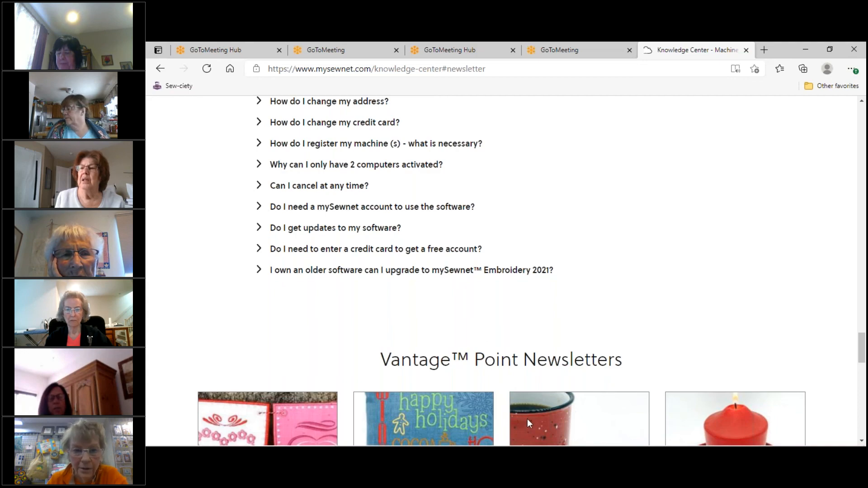
pyautogui.scroll(-5, 527, 418)
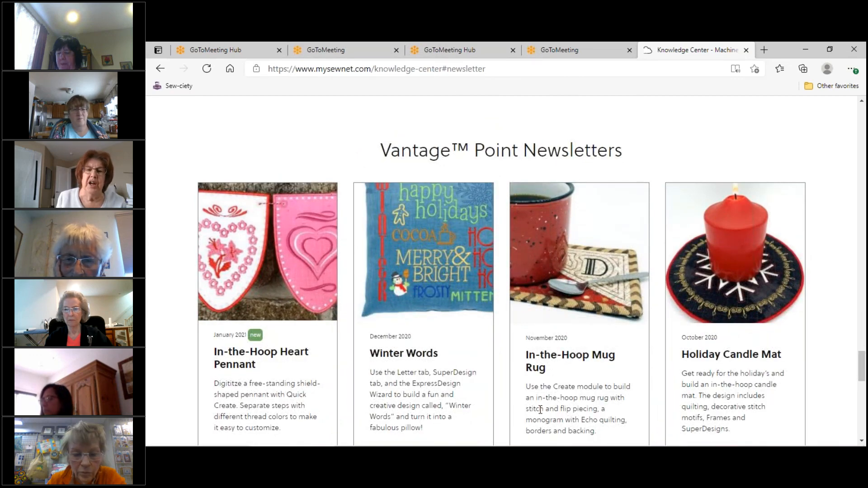
# Look over the Contact Us section and page footer, read through the mySewnet FAQs, and return to the newsletter projects.
pyautogui.scroll(-1, 534, 409)
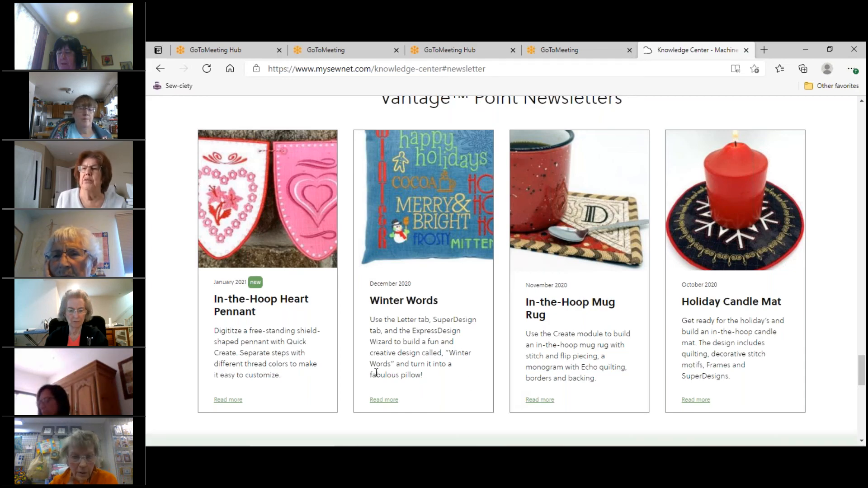
pyautogui.scroll(-10, 422, 322)
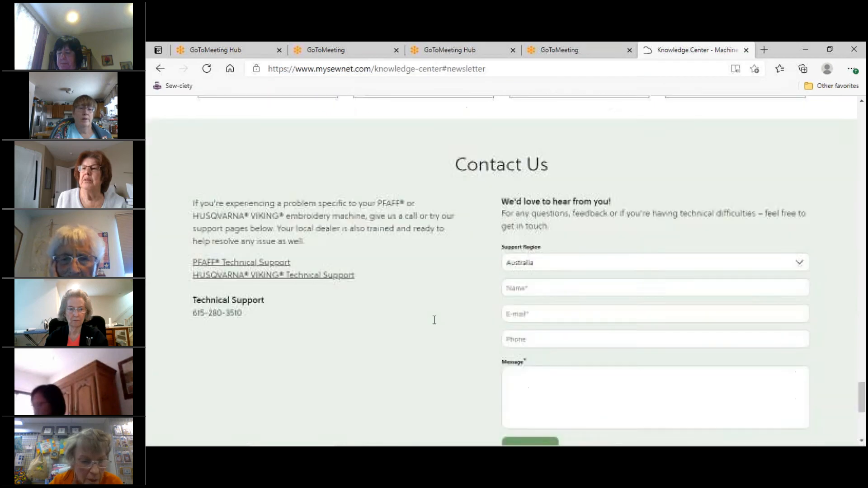
pyautogui.scroll(-2, 433, 319)
pyautogui.scroll(2, 434, 320)
pyautogui.scroll(-2, 434, 320)
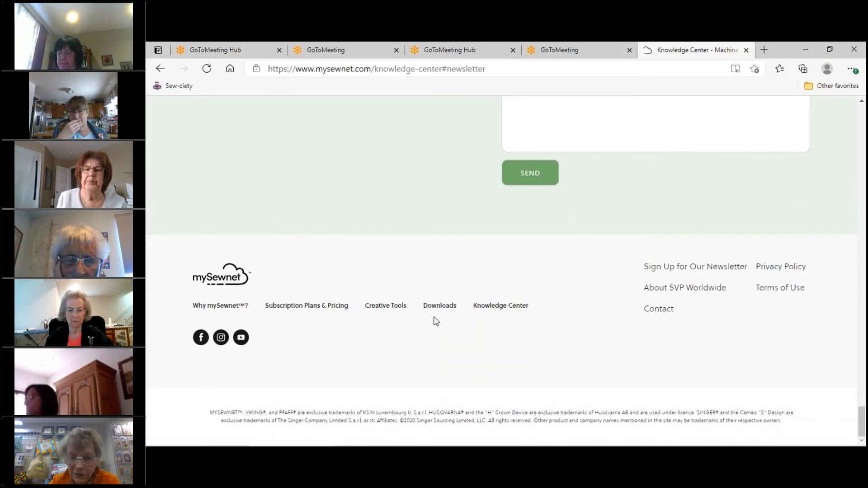
pyautogui.scroll(15, 435, 320)
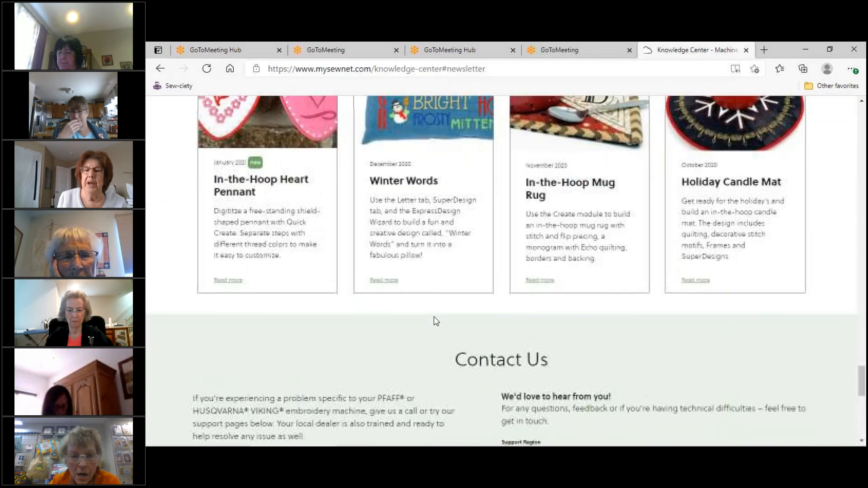
pyautogui.scroll(6, 434, 320)
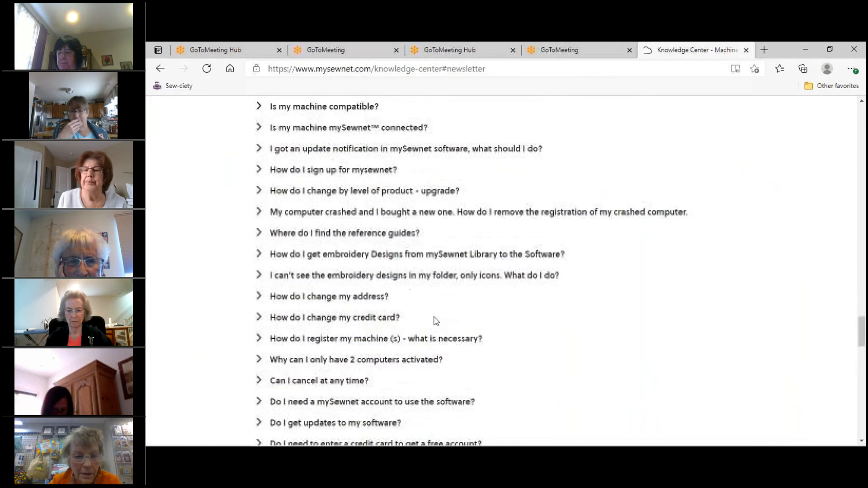
pyautogui.scroll(1, 435, 320)
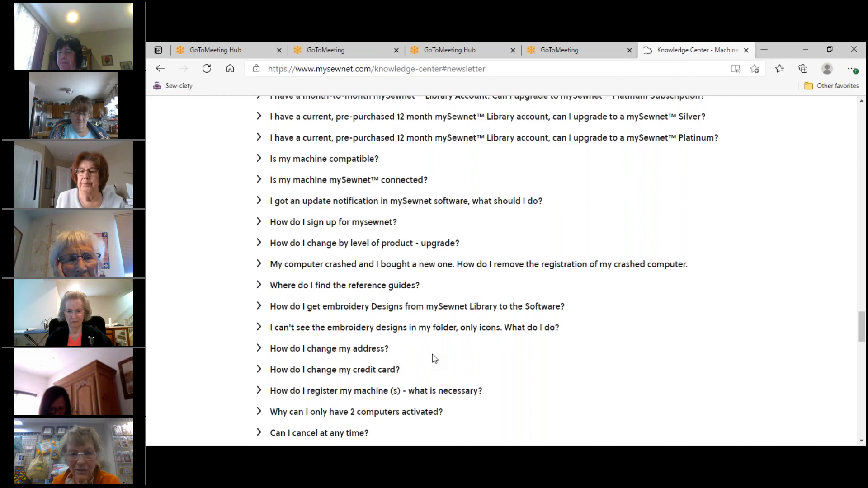
pyautogui.scroll(1, 434, 359)
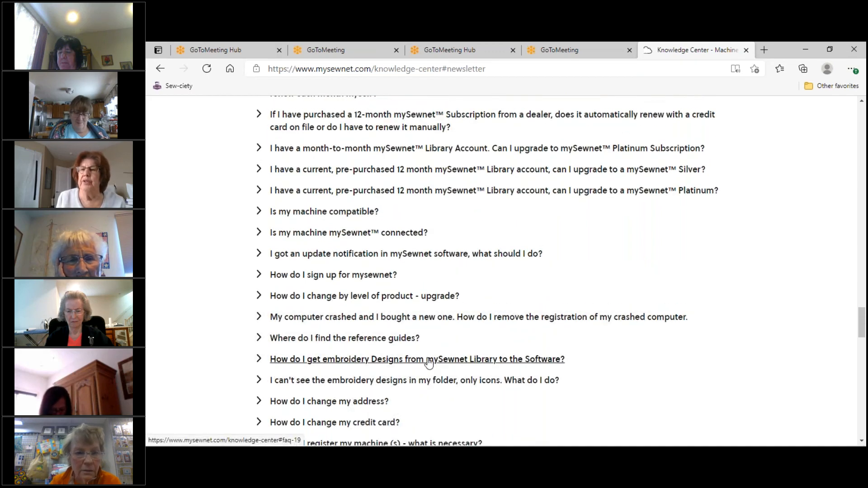
pyautogui.scroll(4, 428, 361)
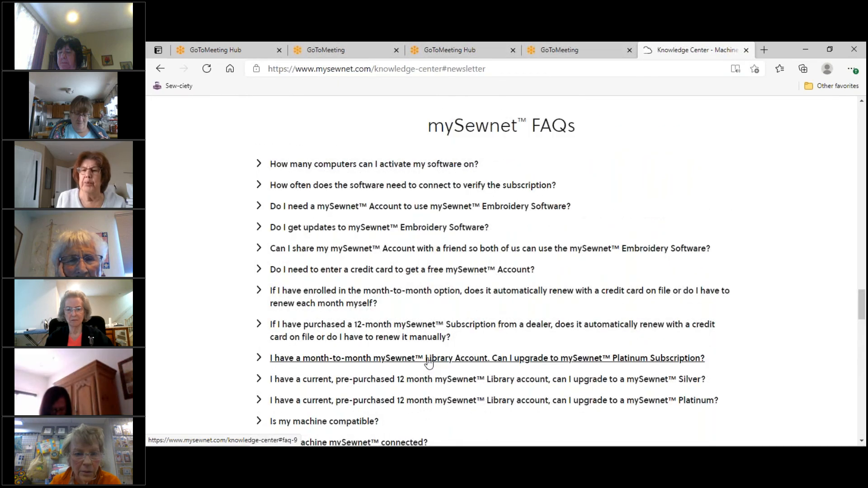
pyautogui.scroll(-6, 452, 330)
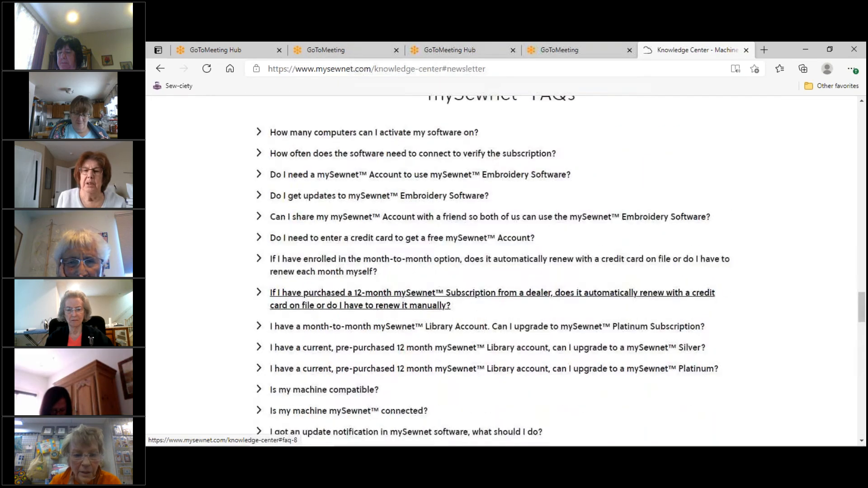
pyautogui.scroll(-9, 215, 283)
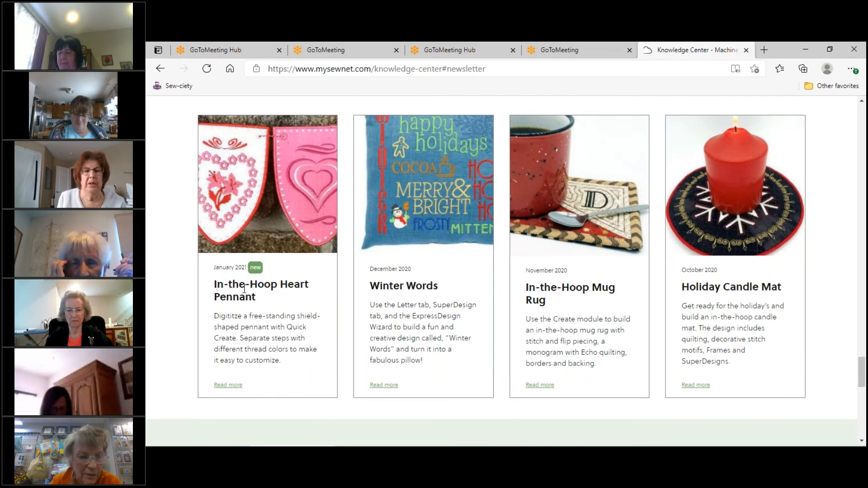
# Open the January 2021 In-the-Hoop Heart Pennant newsletter and examine its software lesson, featured video and previous videos.
pyautogui.click(223, 388)
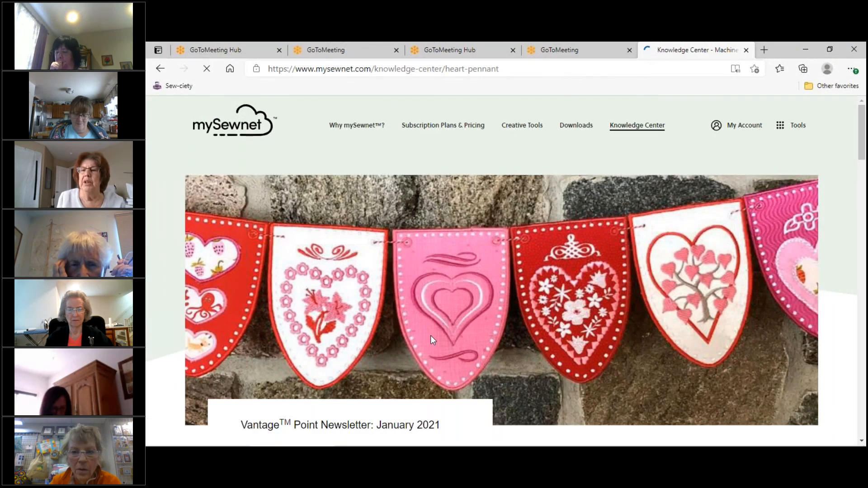
pyautogui.scroll(-5, 430, 335)
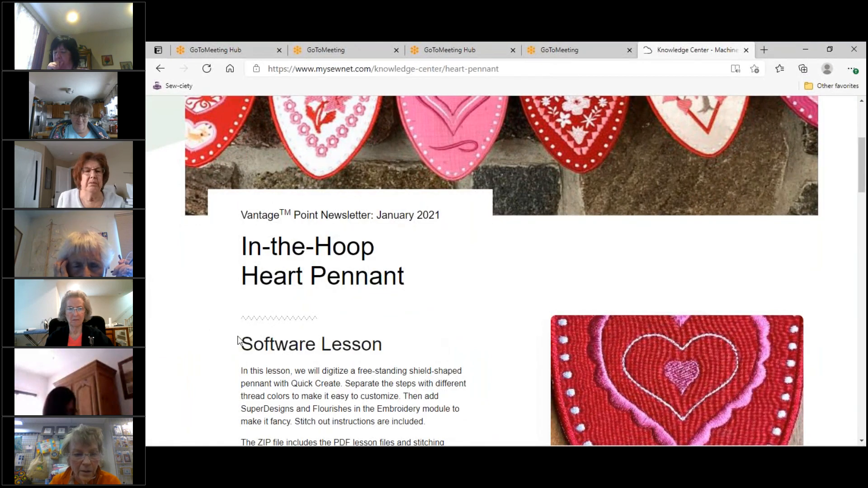
pyautogui.scroll(-5, 238, 340)
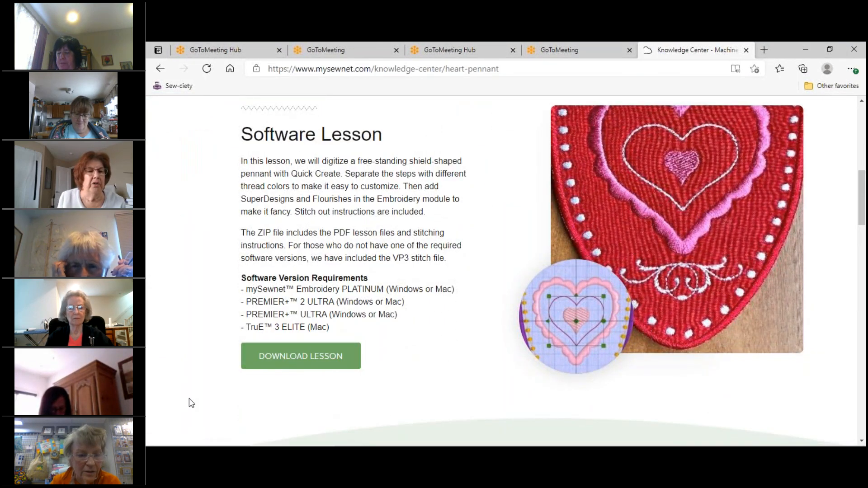
pyautogui.scroll(-5, 323, 387)
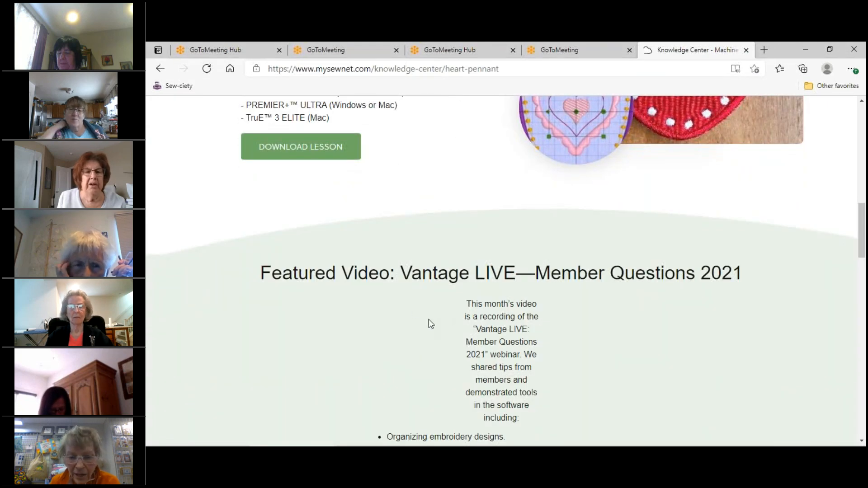
pyautogui.scroll(-4, 432, 325)
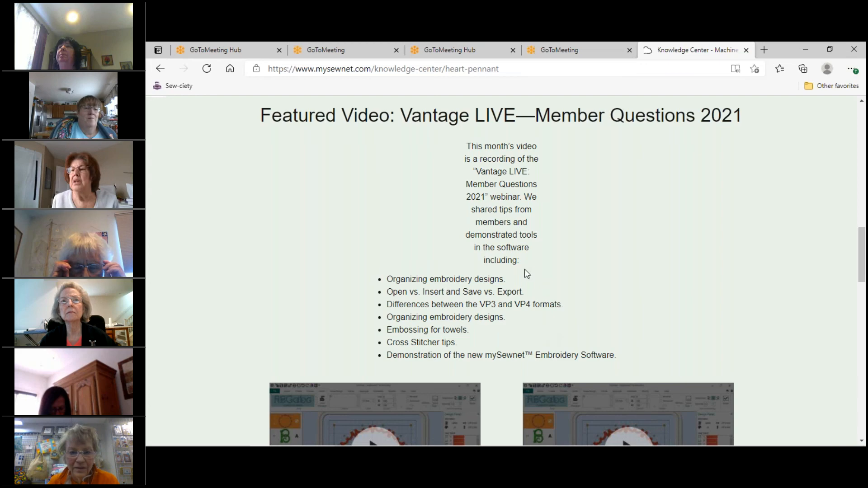
pyautogui.scroll(-2, 535, 265)
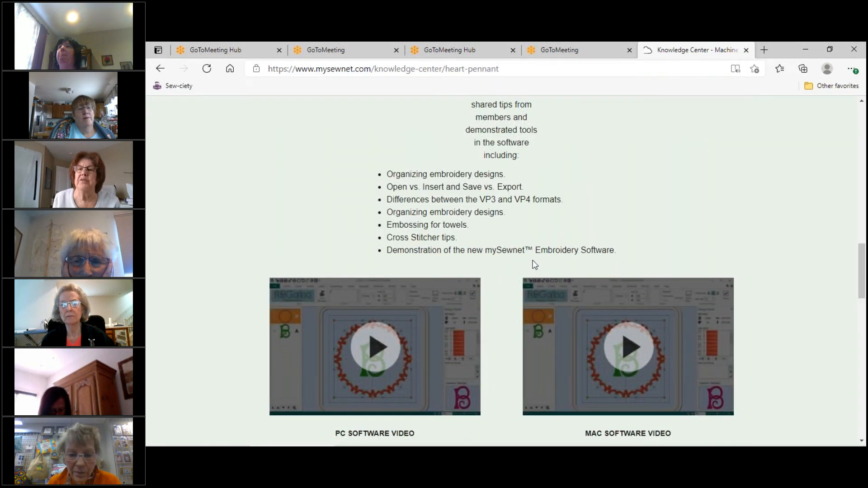
pyautogui.scroll(-2, 533, 264)
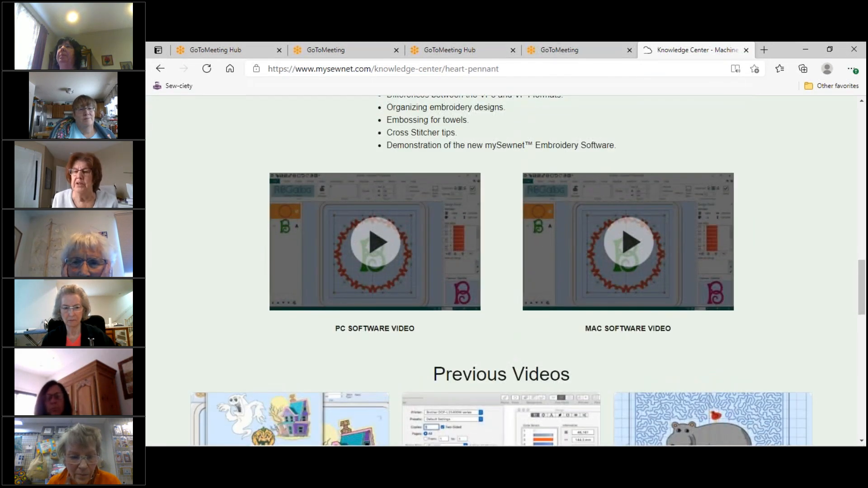
pyautogui.scroll(-2, 534, 264)
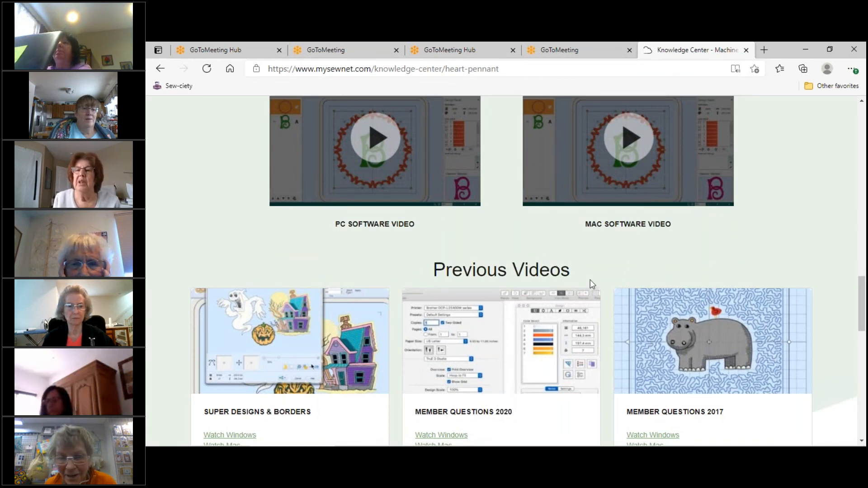
pyautogui.scroll(-2, 590, 278)
pyautogui.scroll(-1, 591, 282)
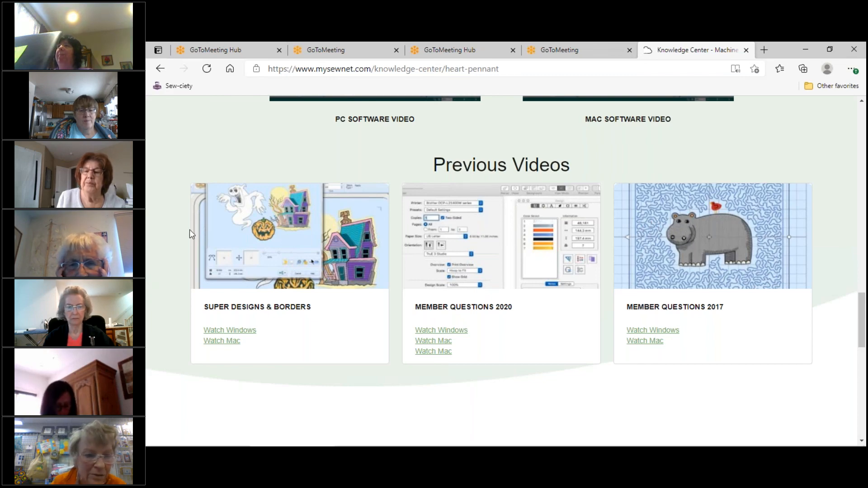
# Check the Vantage Point Newsletters listed below the Heart Pennant lesson and return to the start of the page.
pyautogui.scroll(-3, 461, 273)
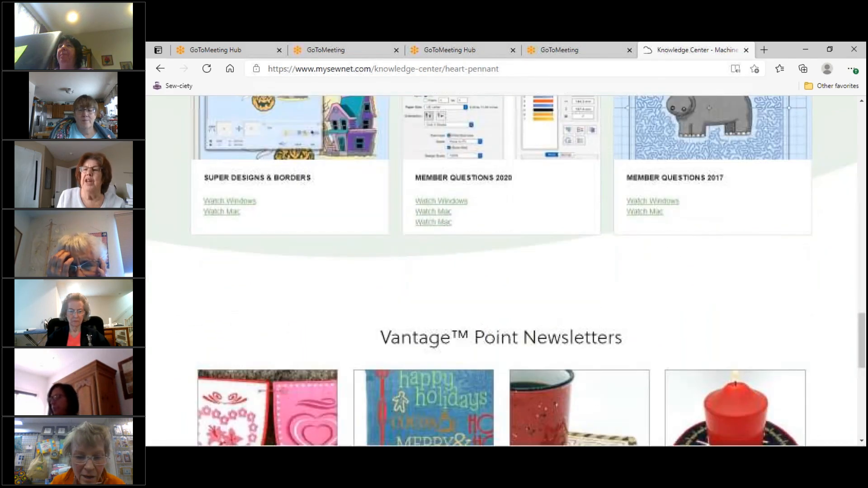
pyautogui.scroll(-6, 505, 272)
pyautogui.scroll(-3, 504, 271)
pyautogui.scroll(5, 504, 271)
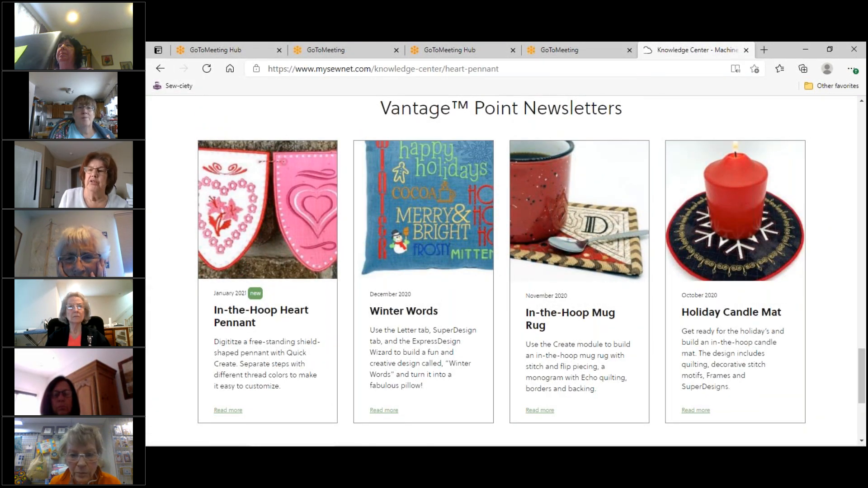
pyautogui.scroll(10, 505, 272)
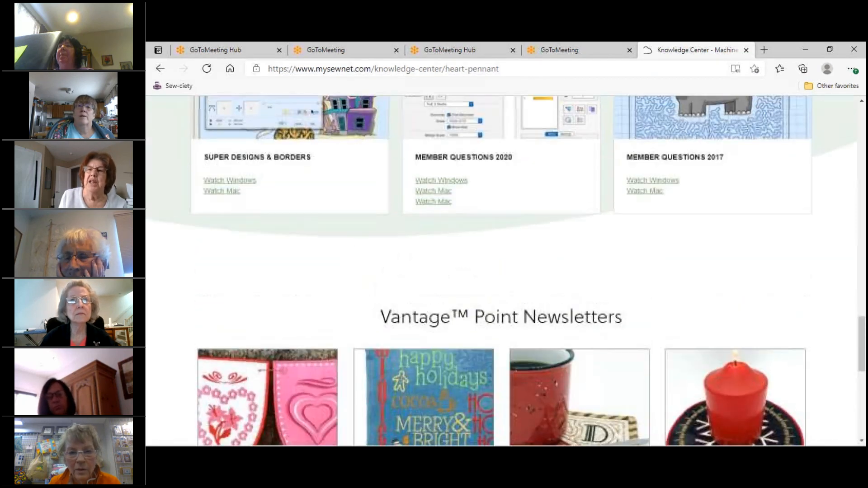
pyautogui.scroll(8, 505, 271)
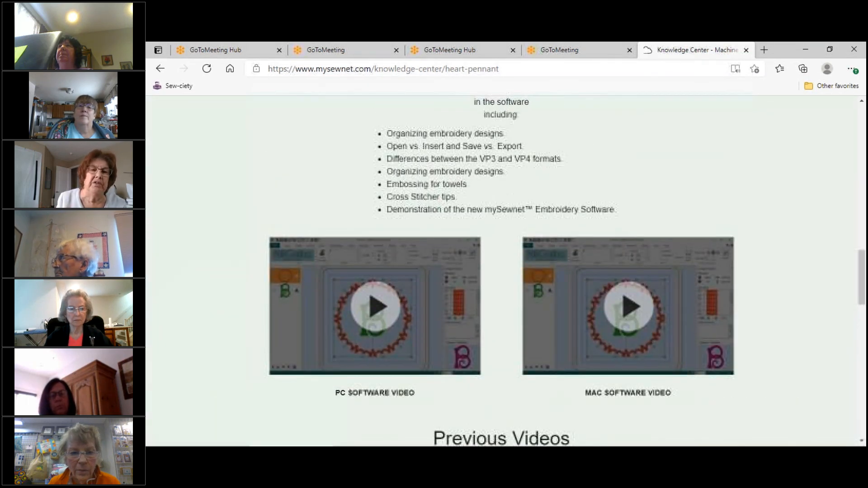
pyautogui.scroll(8, 505, 271)
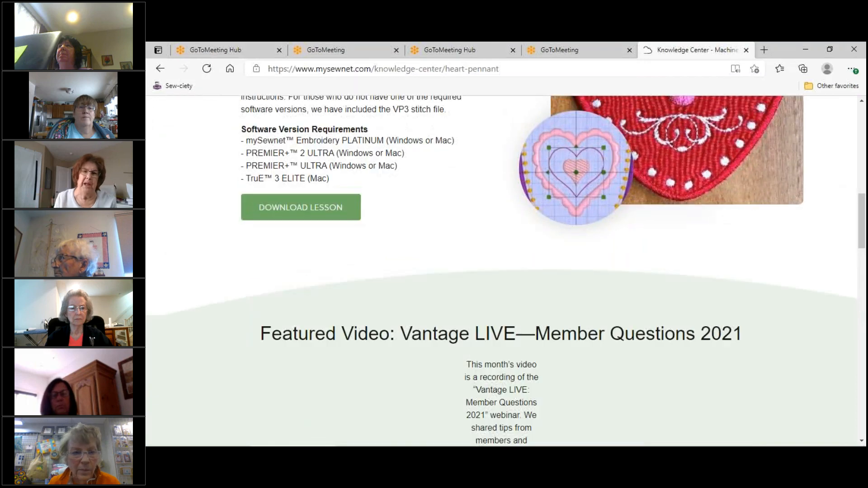
pyautogui.scroll(6, 505, 271)
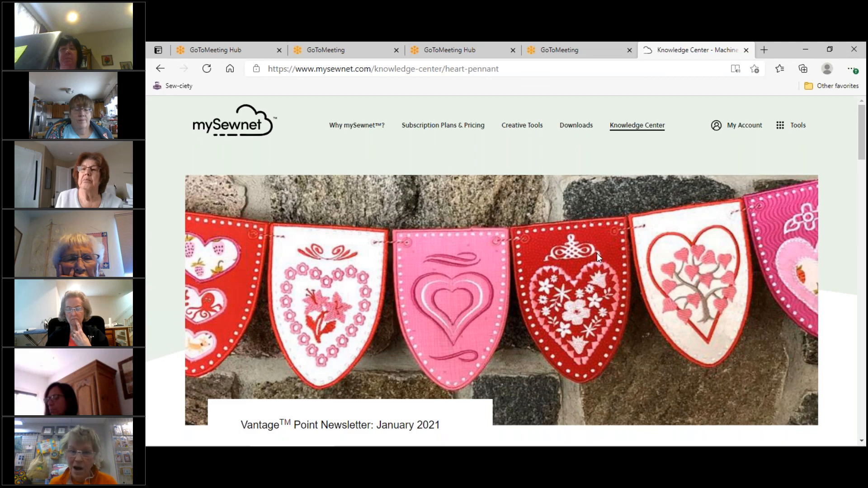
# Review the Heart Pennant page again from the lesson through the Previous Videos to the other newsletter projects.
pyautogui.scroll(-14, 467, 289)
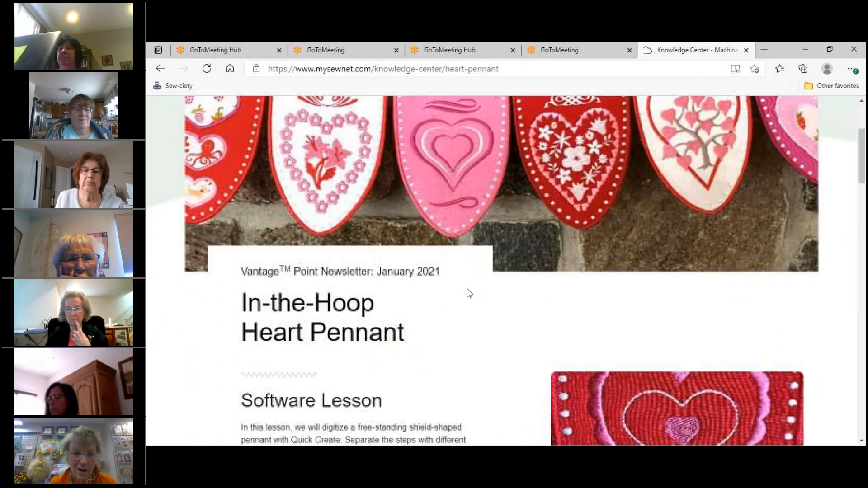
pyautogui.scroll(-12, 471, 289)
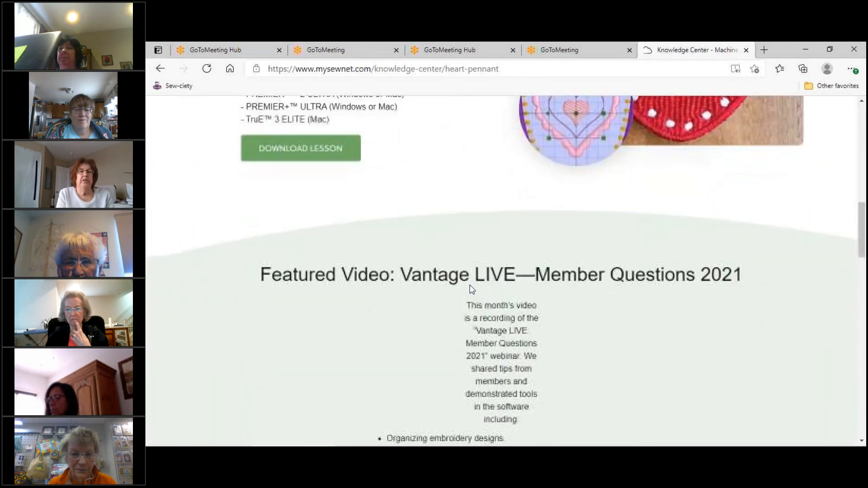
pyautogui.scroll(-7, 470, 290)
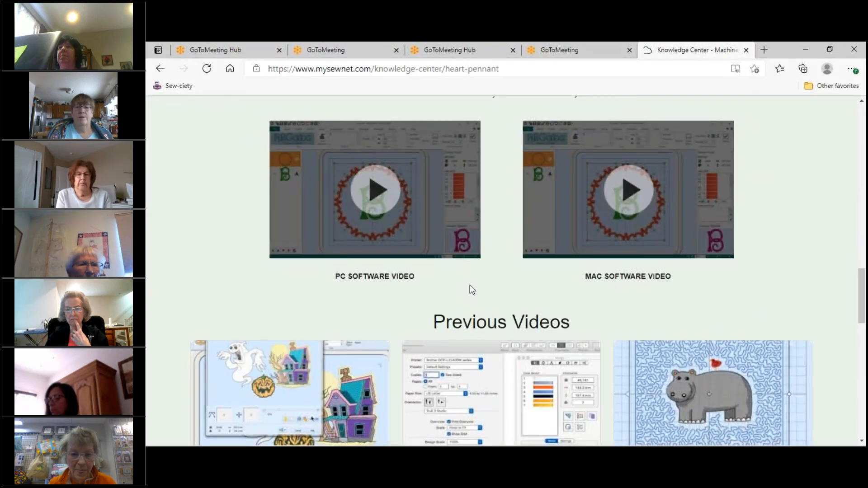
pyautogui.scroll(-5, 502, 272)
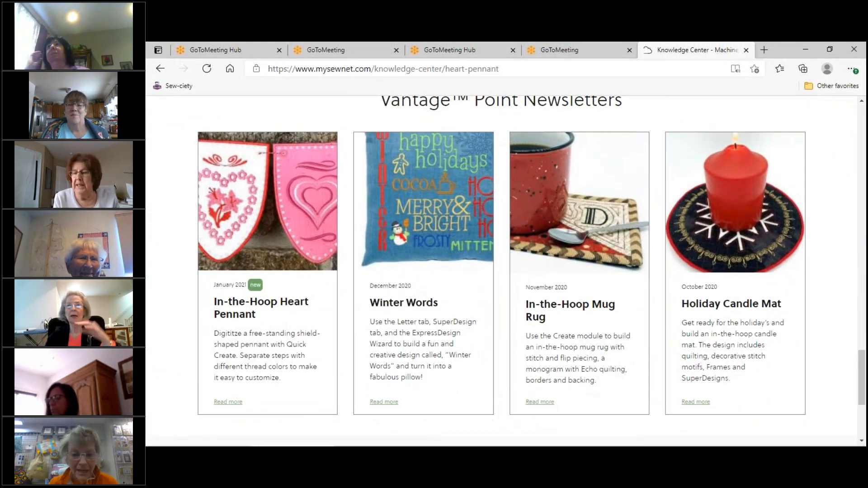
pyautogui.scroll(7, 170, 96)
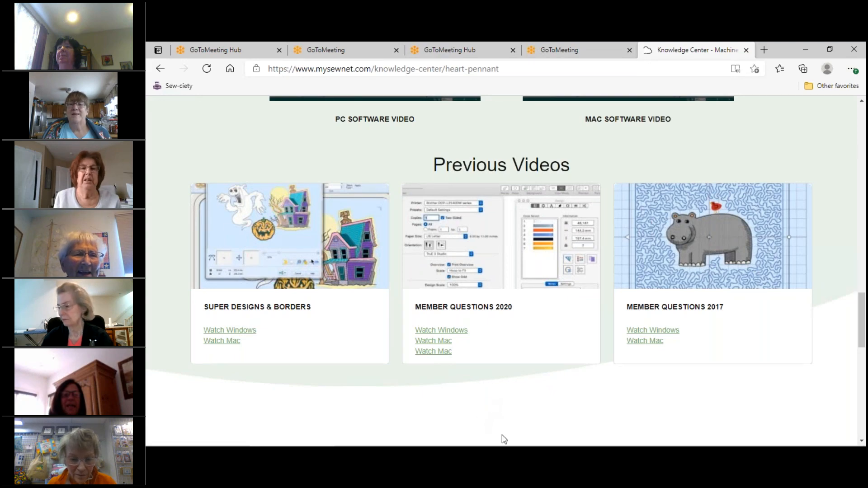
pyautogui.scroll(-4, 502, 438)
pyautogui.scroll(-1, 504, 438)
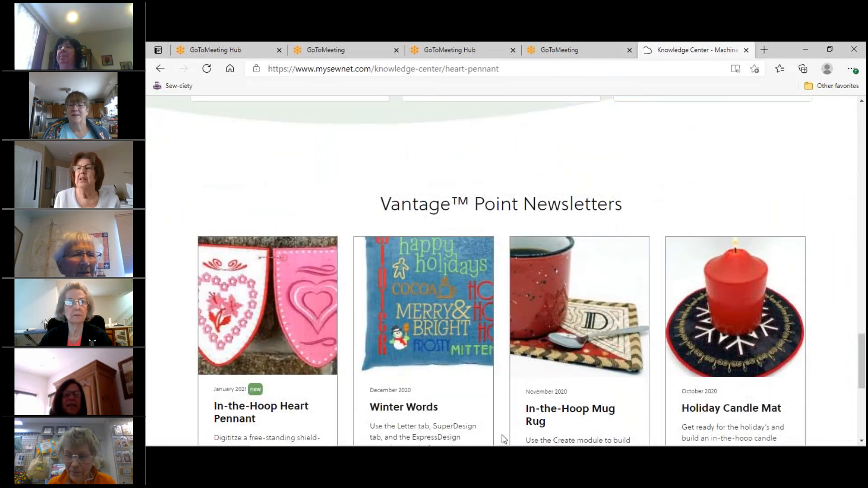